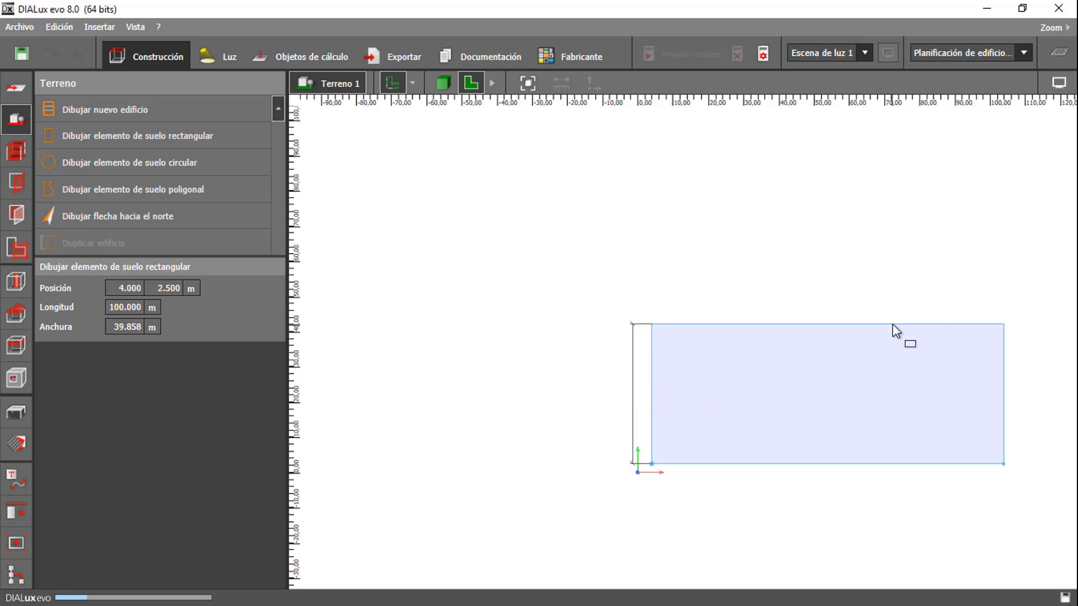
# Step: Draw a new building with a square outline about 20 by 20 m inside the ground element and close the polygon
pyautogui.scroll(-2, 881, 289)
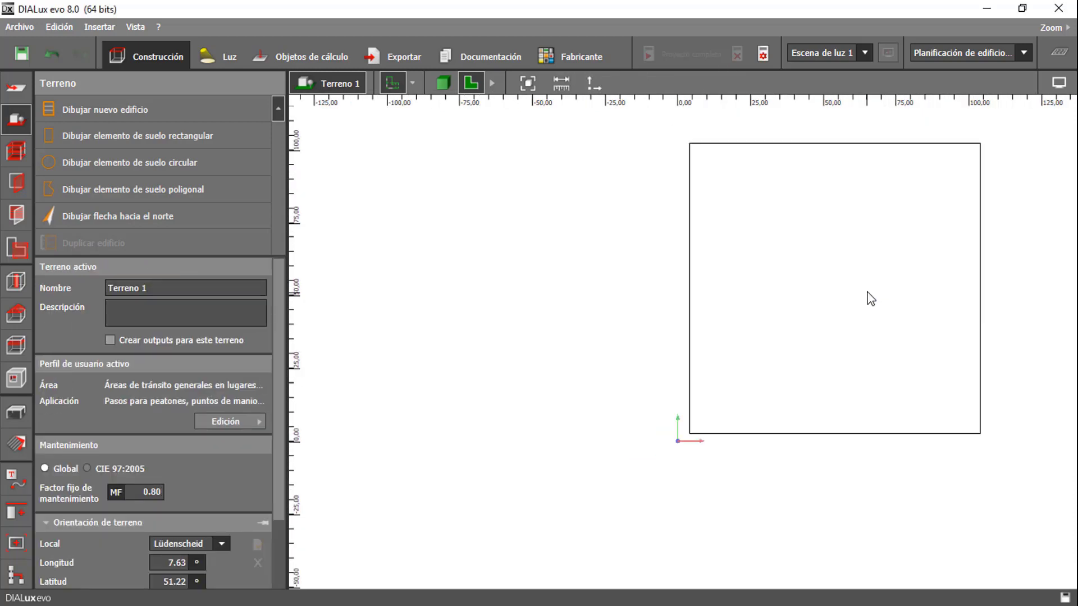
pyautogui.scroll(-3, 888, 373)
pyautogui.scroll(2, 965, 336)
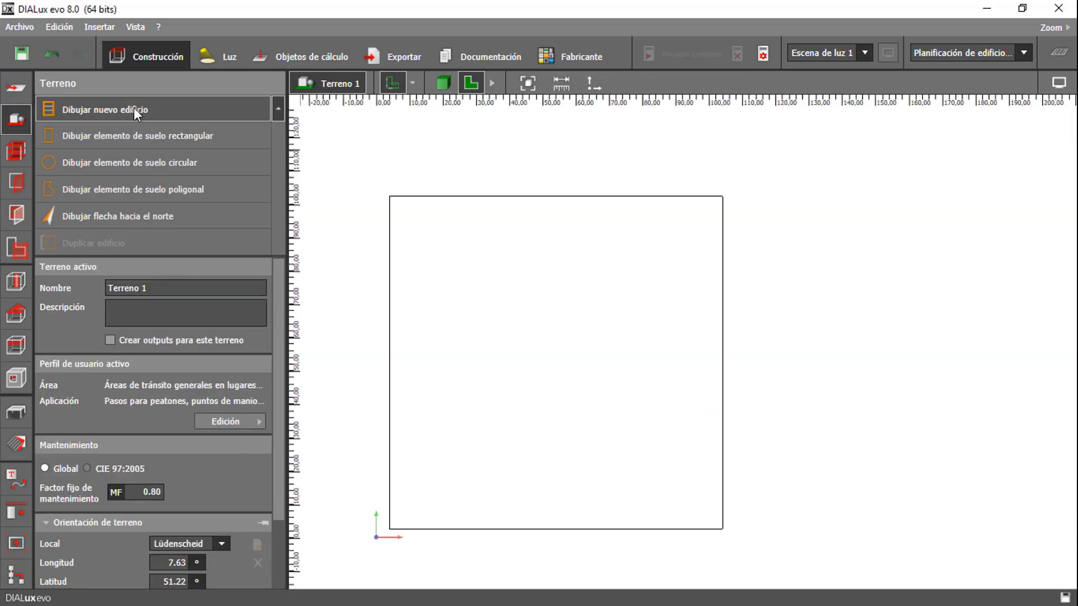
pyautogui.click(126, 108)
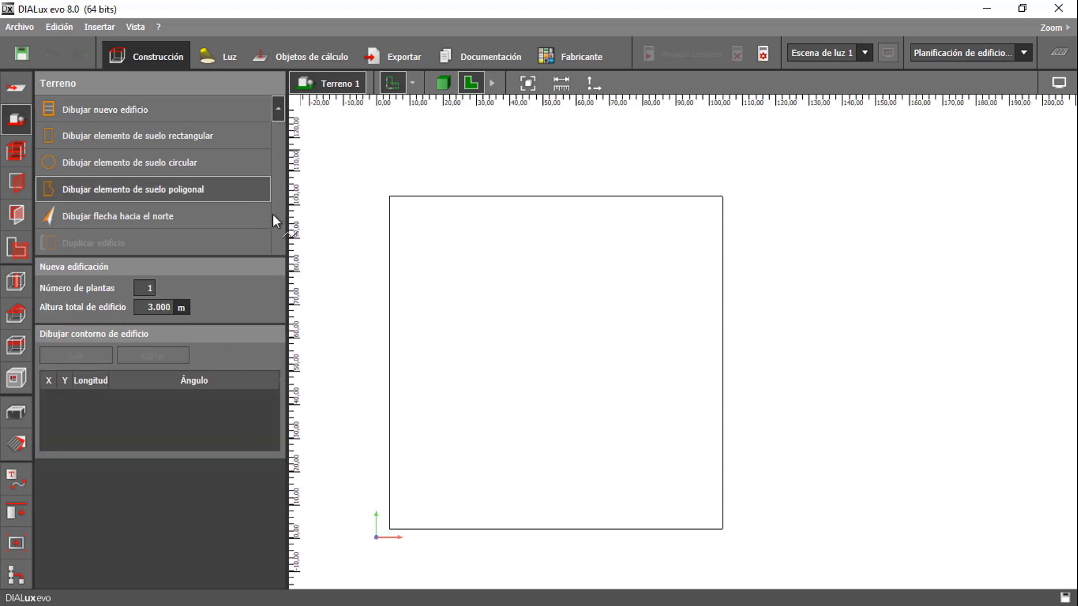
pyautogui.scroll(3, 630, 396)
pyautogui.click(589, 308)
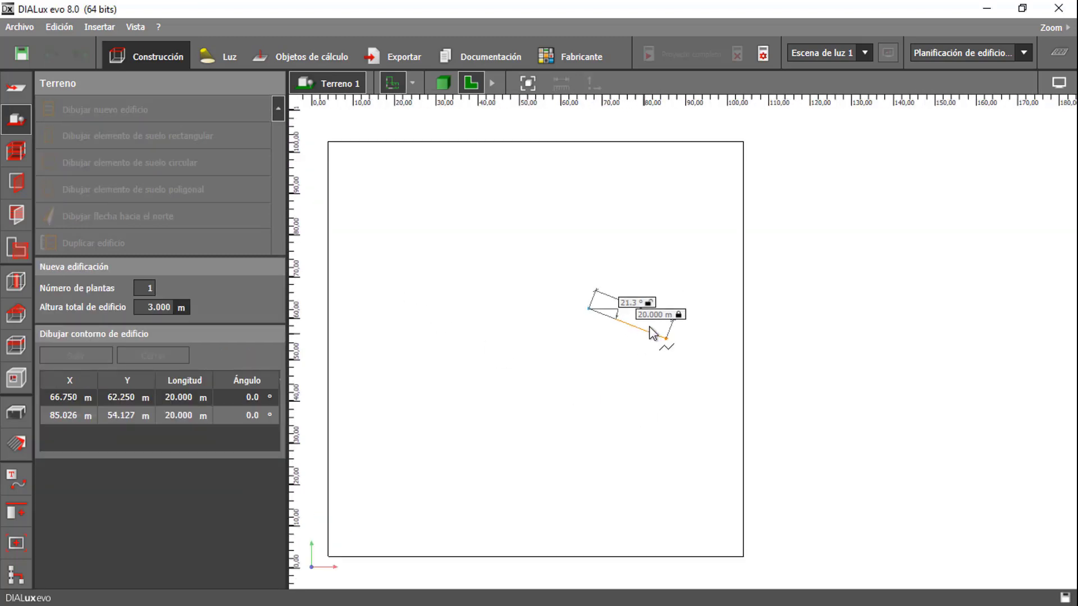
pyautogui.click(672, 309)
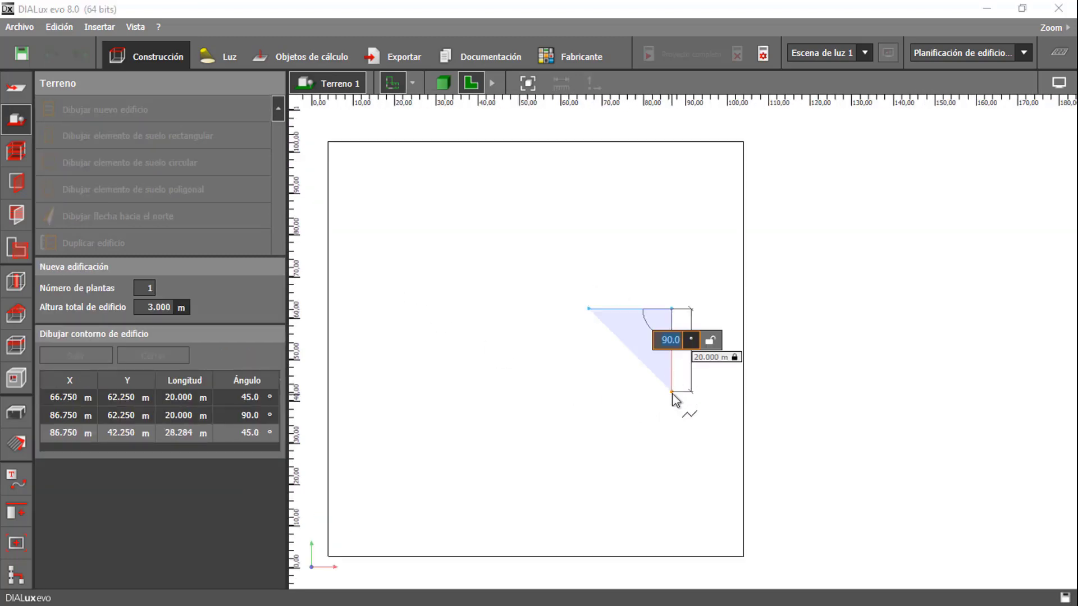
pyautogui.click(672, 392)
pyautogui.scroll(2, 629, 400)
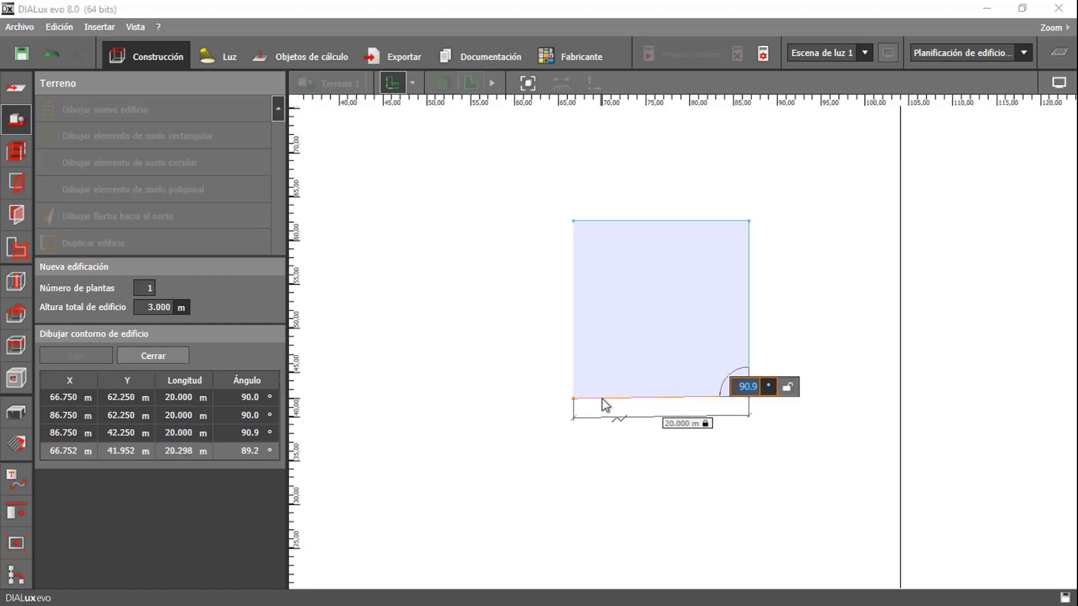
pyautogui.click(588, 393)
pyautogui.rightClick(574, 222)
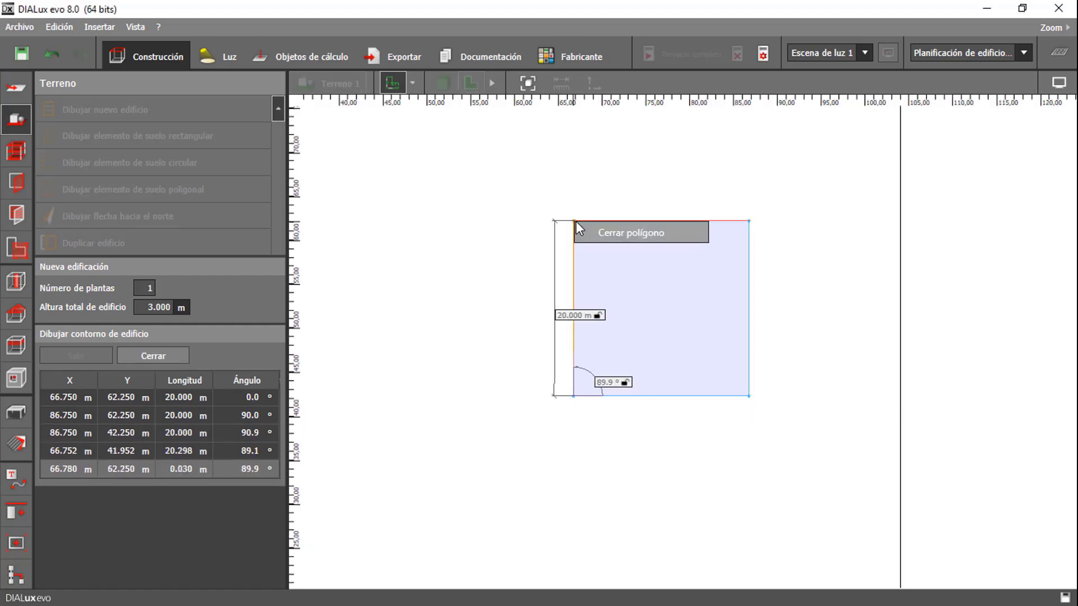
pyautogui.click(624, 243)
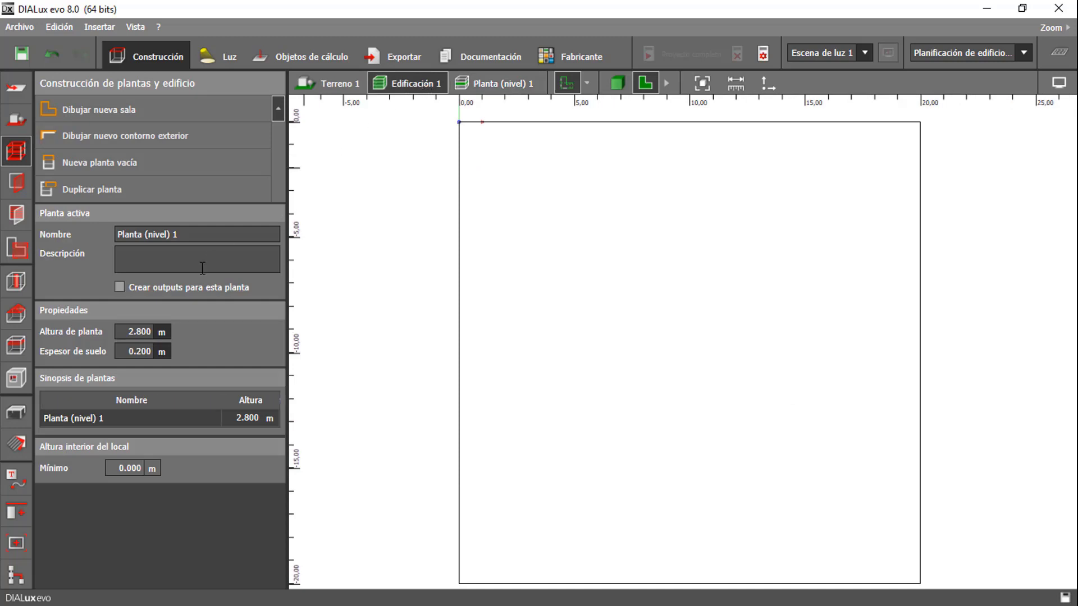
# Step: Set the building's floor height to 80 m and show the tower on the site in 3D
pyautogui.click(158, 333)
pyautogui.write('80')
pyautogui.click(141, 352)
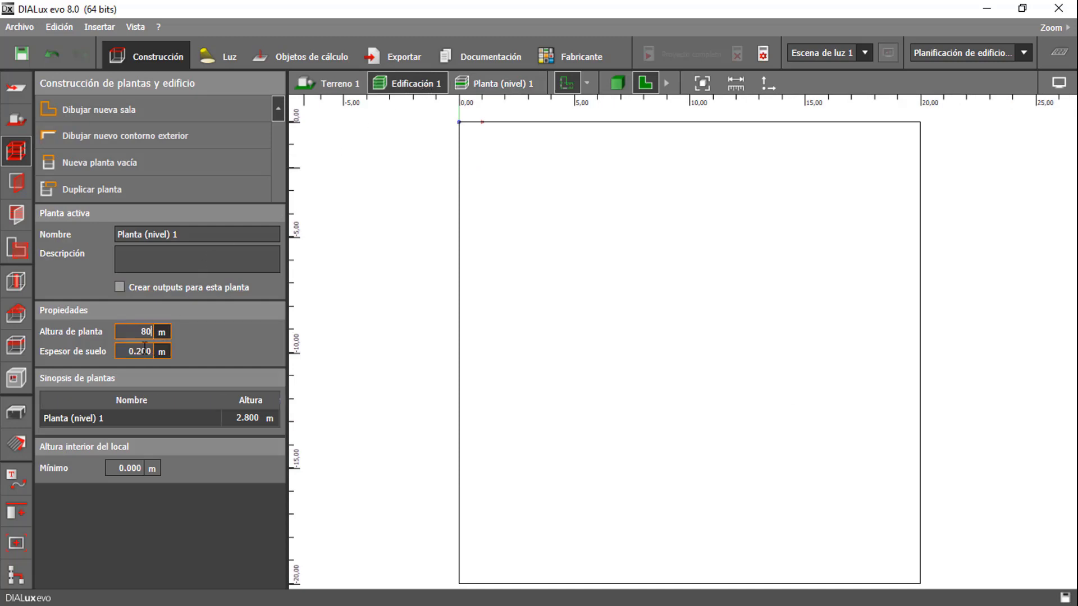
pyautogui.click(139, 352)
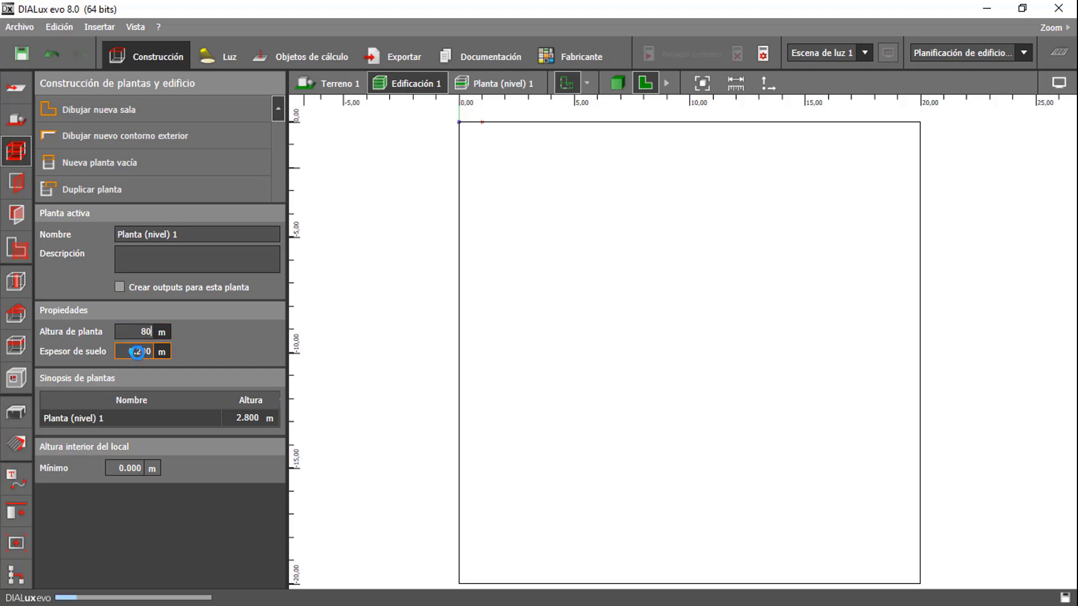
pyautogui.click(619, 83)
pyautogui.moveTo(654, 243); pyautogui.dragTo(753, 355)
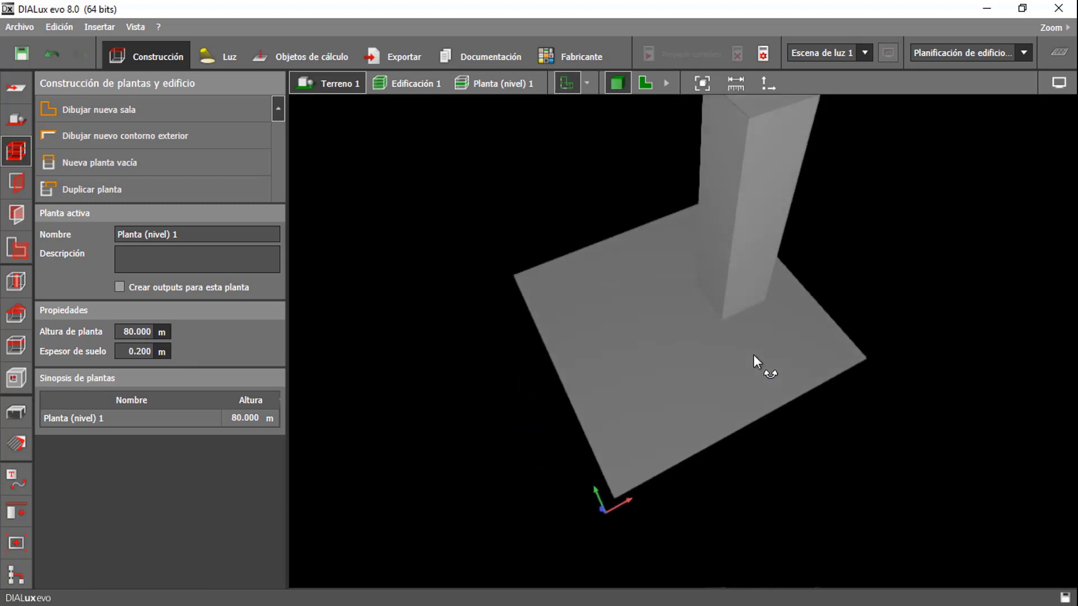
# Step: In the site's plan view, move the tower against the ground element's edge and draw a horizontal reference line about 75 m long from its corner
pyautogui.click(443, 85)
pyautogui.click(647, 82)
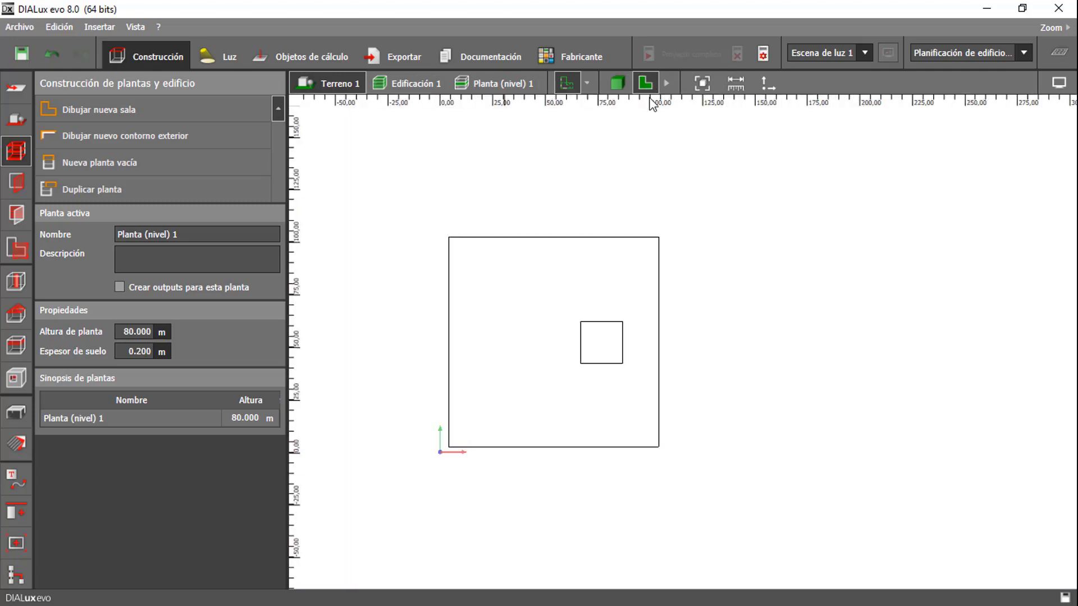
pyautogui.scroll(1, 593, 355)
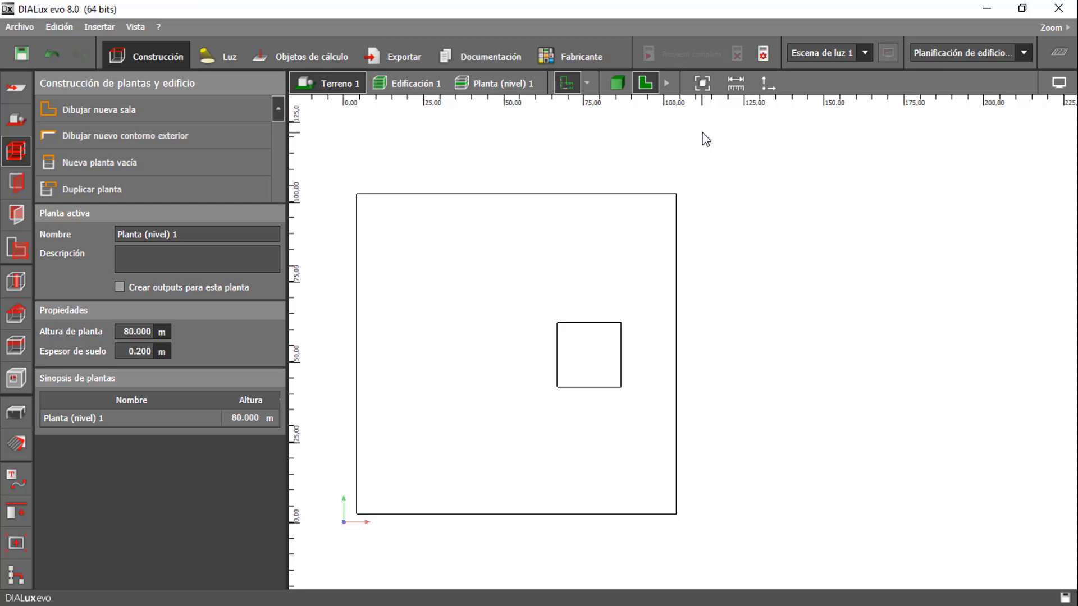
pyautogui.scroll(3, 597, 260)
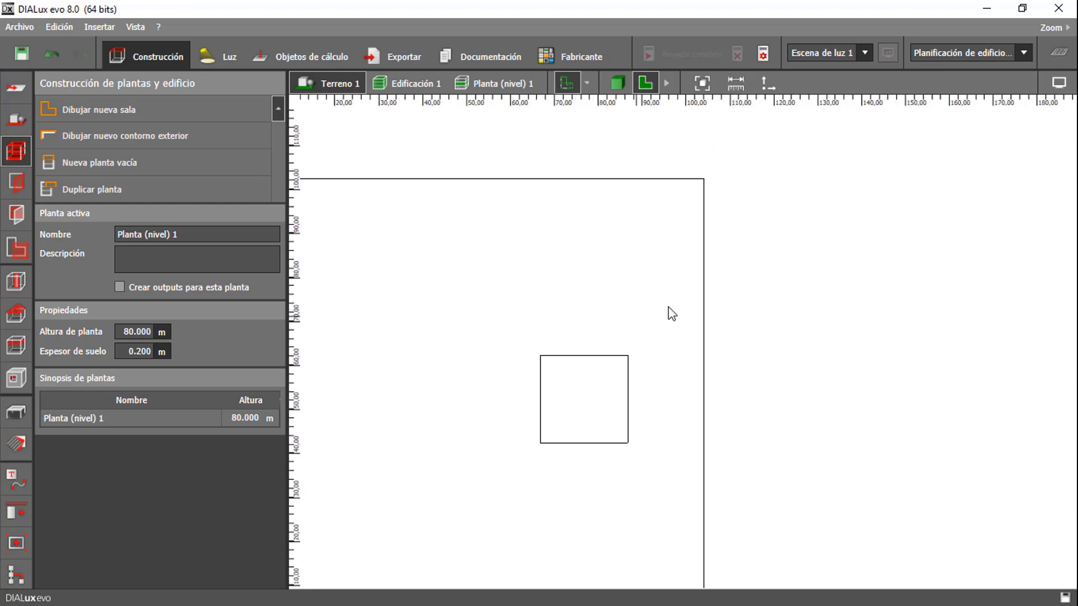
pyautogui.scroll(-1, 560, 334)
pyautogui.moveTo(534, 463); pyautogui.dragTo(645, 354, button='middle')
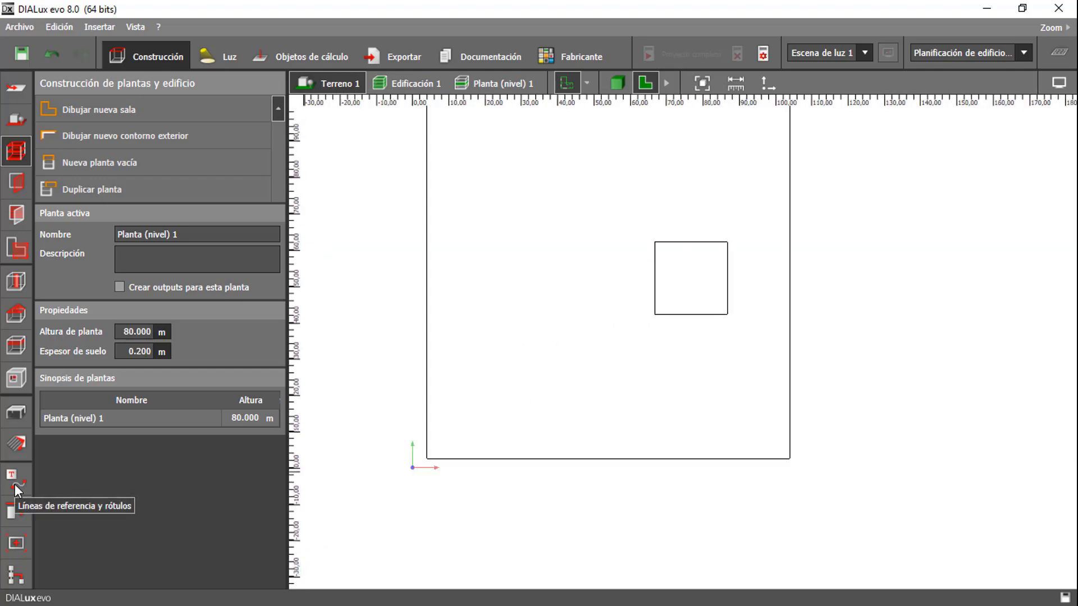
pyautogui.click(17, 487)
pyautogui.scroll(2, 447, 326)
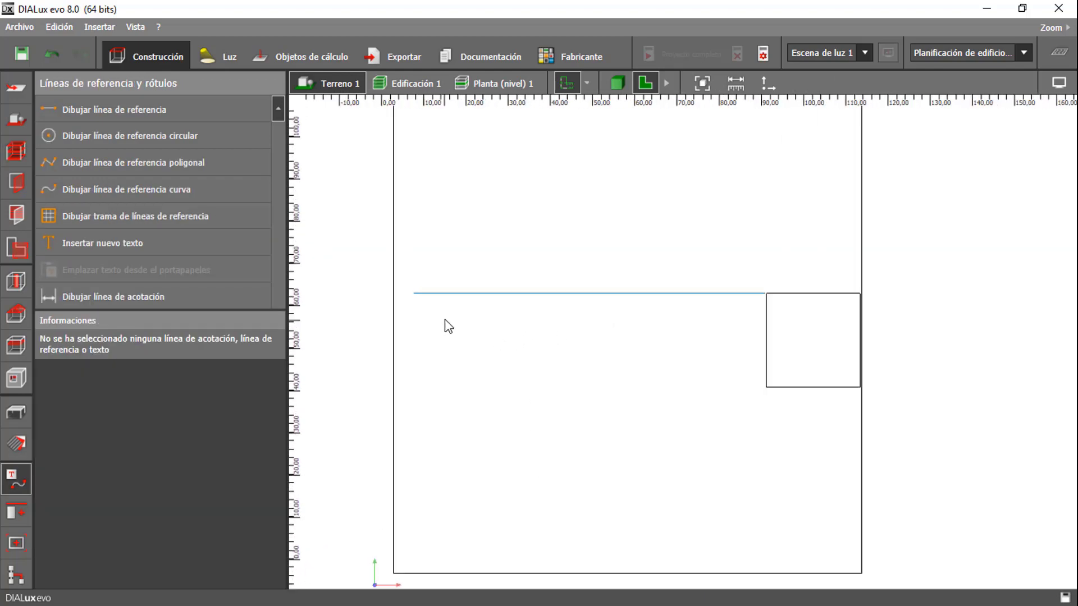
pyautogui.scroll(4, 449, 325)
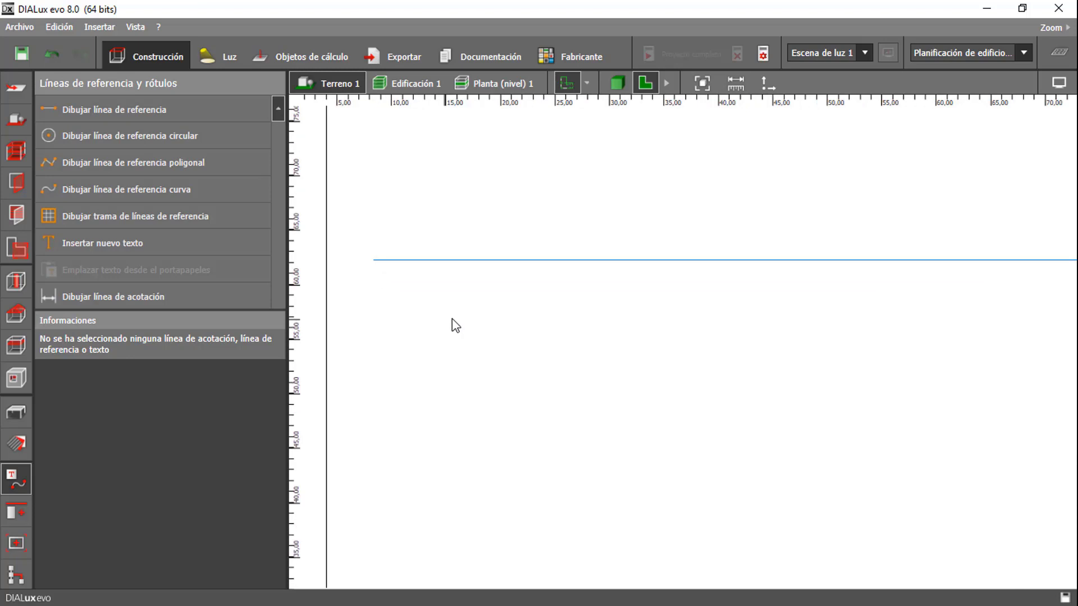
pyautogui.scroll(-3, 462, 326)
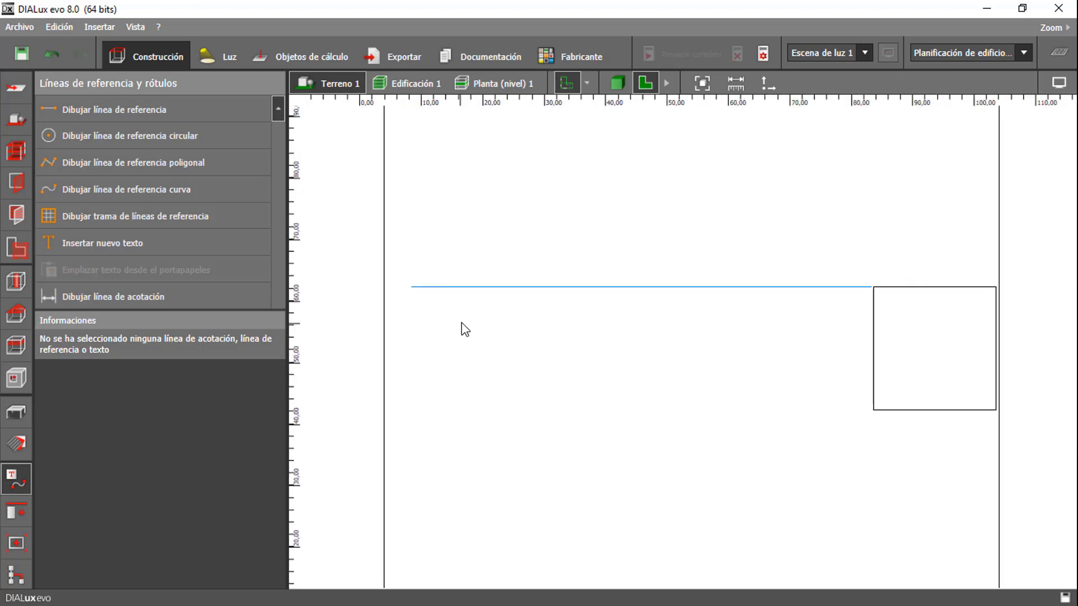
# Step: Draw a second building about 3.8 by 20 m from the reference line's far end and close its outline
pyautogui.click(617, 83)
pyautogui.moveTo(722, 439); pyautogui.dragTo(863, 441, button='right')
pyautogui.click(645, 84)
pyautogui.click(16, 120)
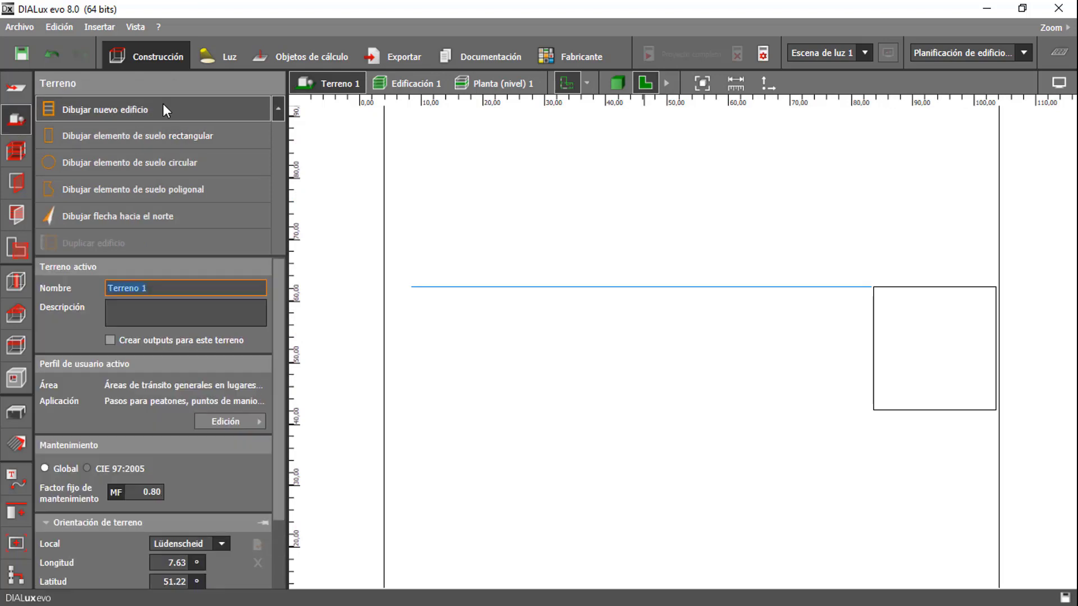
pyautogui.click(165, 109)
pyautogui.click(387, 281)
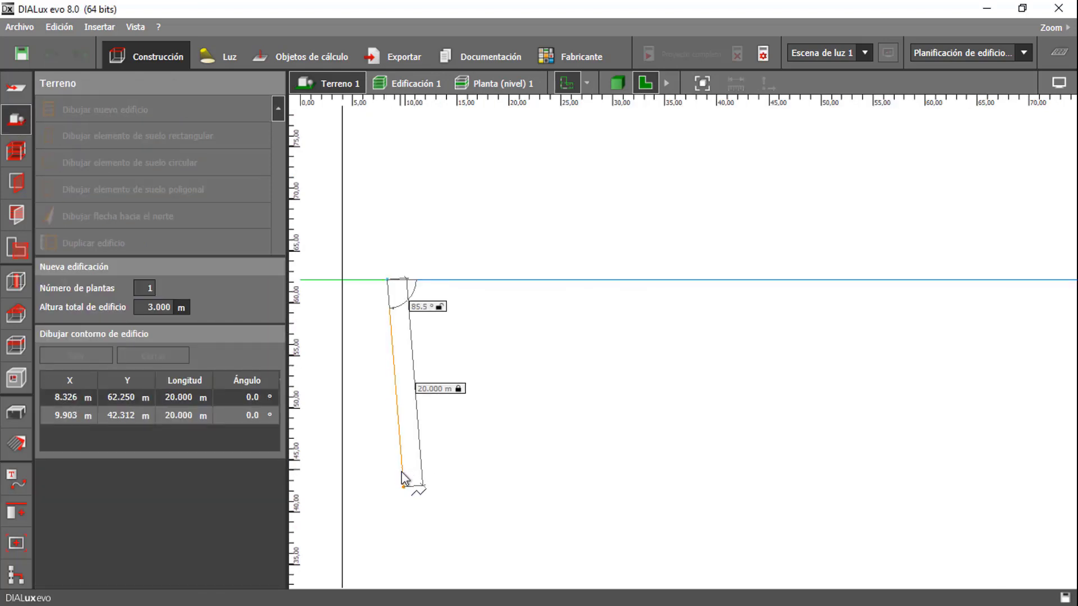
pyautogui.click(387, 487)
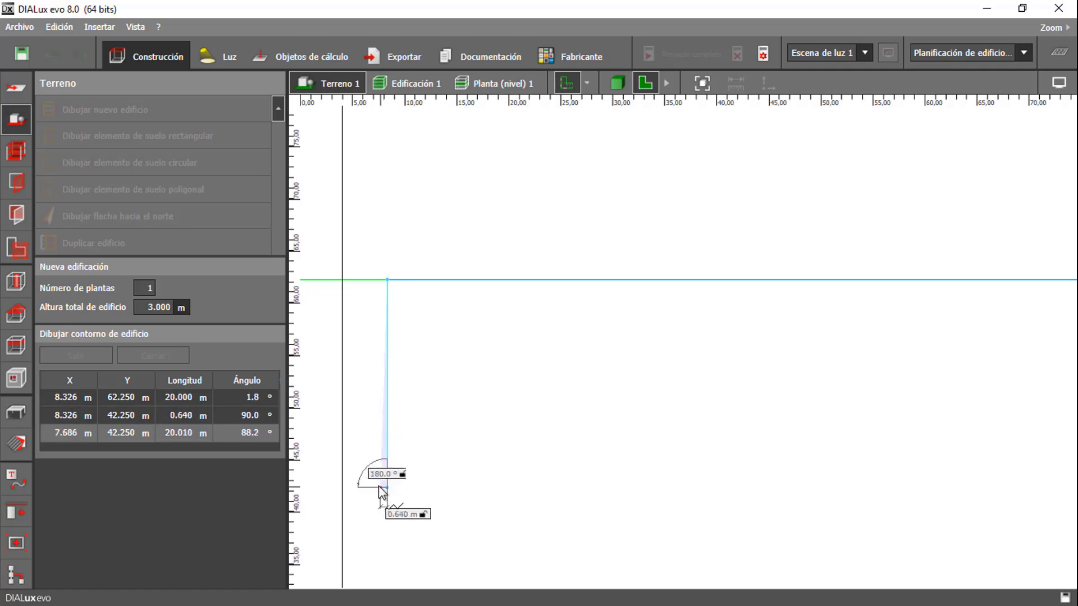
pyautogui.click(347, 487)
pyautogui.rightClick(350, 283)
pyautogui.click(404, 293)
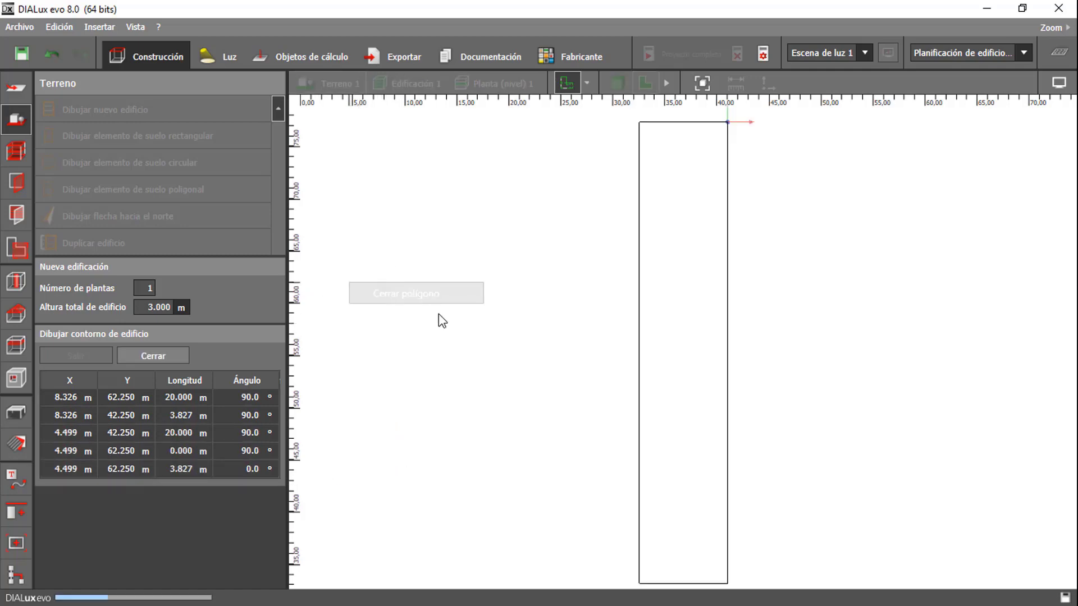
# Step: Set the second building's floor height to 15 m and show both buildings on the site in 3D
pyautogui.click(635, 84)
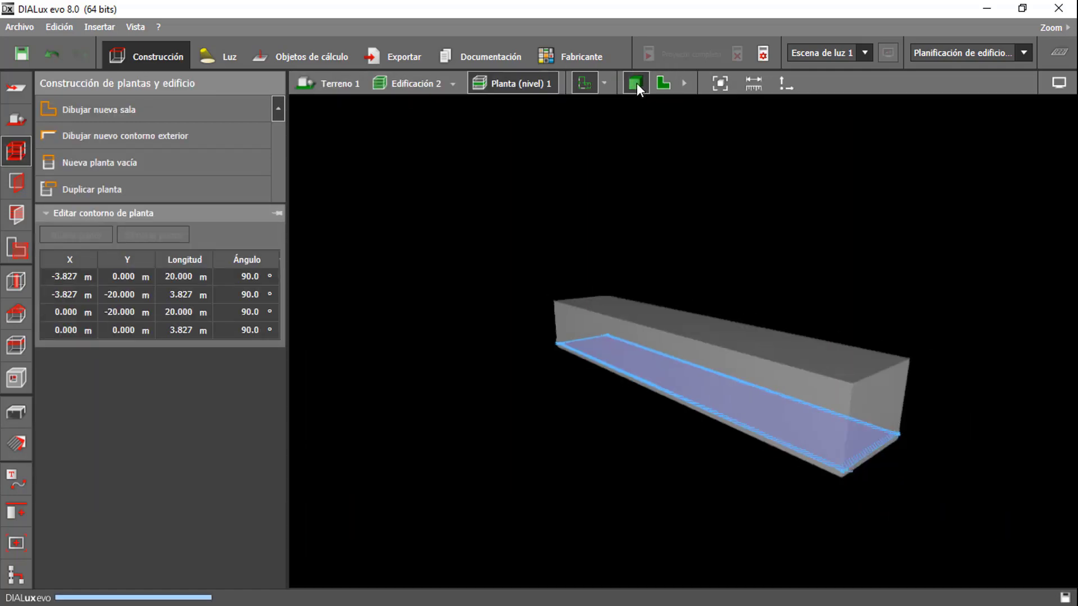
pyautogui.click(625, 309)
pyautogui.click(135, 331)
pyautogui.write('15')
pyautogui.press('Return')
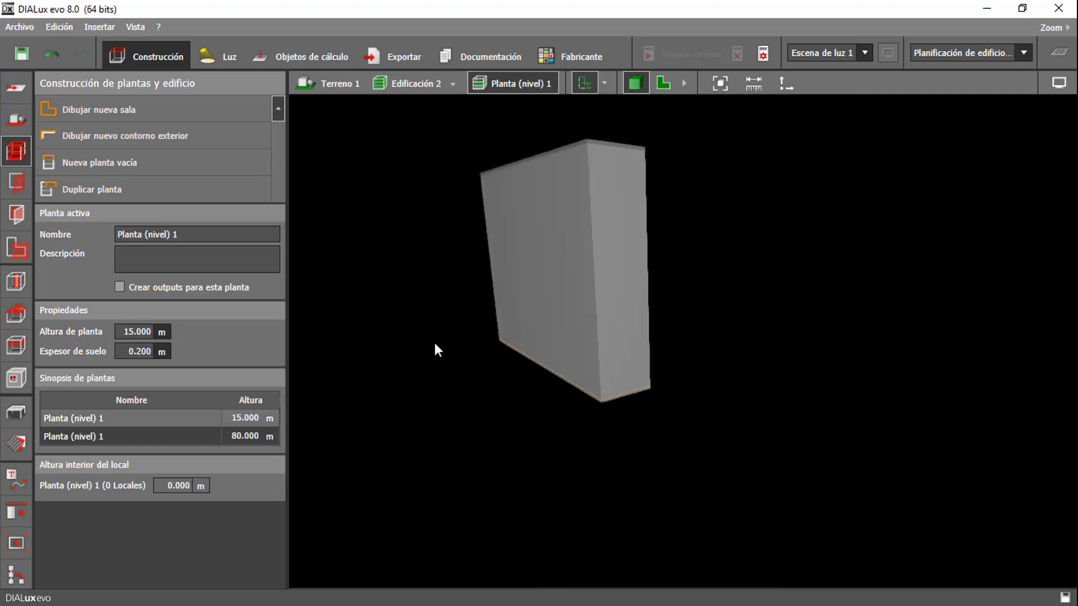
pyautogui.moveTo(592, 247); pyautogui.dragTo(680, 315, button='right')
pyautogui.click(328, 83)
pyautogui.moveTo(590, 269); pyautogui.dragTo(595, 400, button='right')
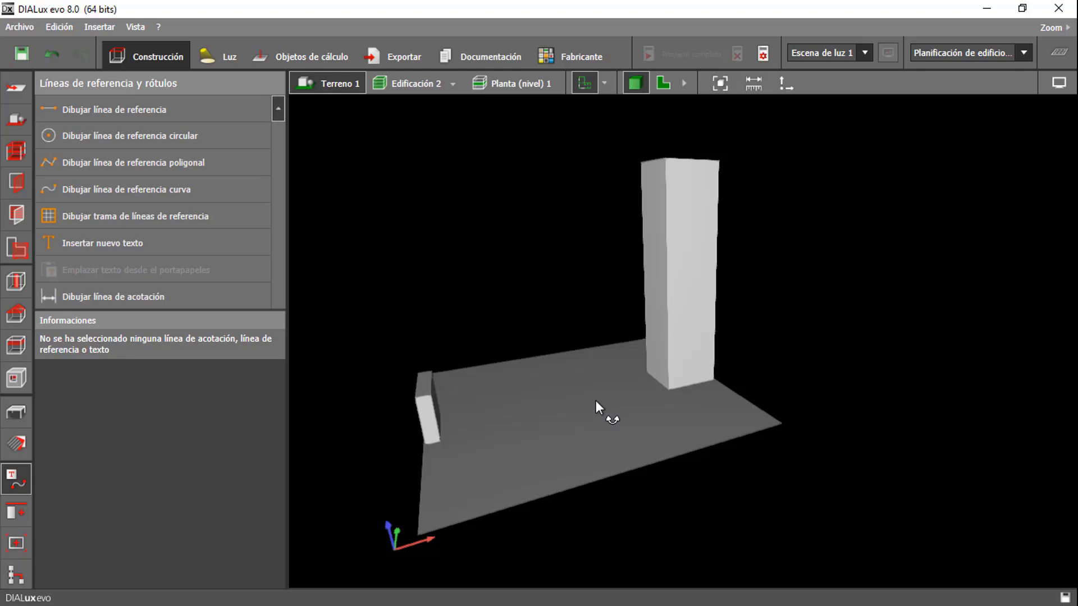
pyautogui.scroll(3, 625, 263)
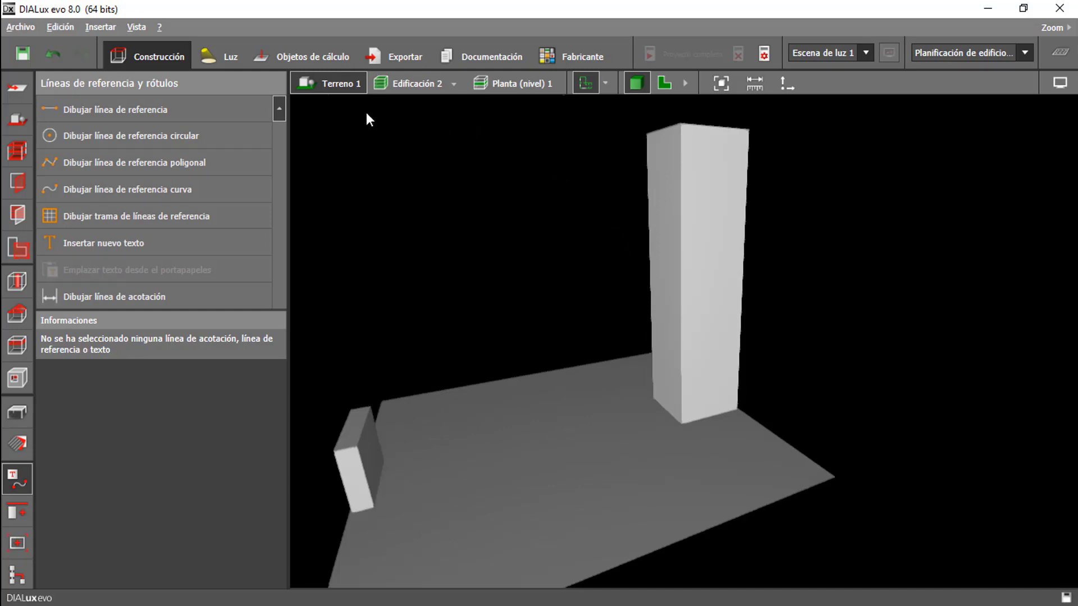
# Step: Open the Philips luminaire catalogue and choose the outdoor floodlight Powervision MVF024 C with the SON-T1000W lamp
pyautogui.click(217, 60)
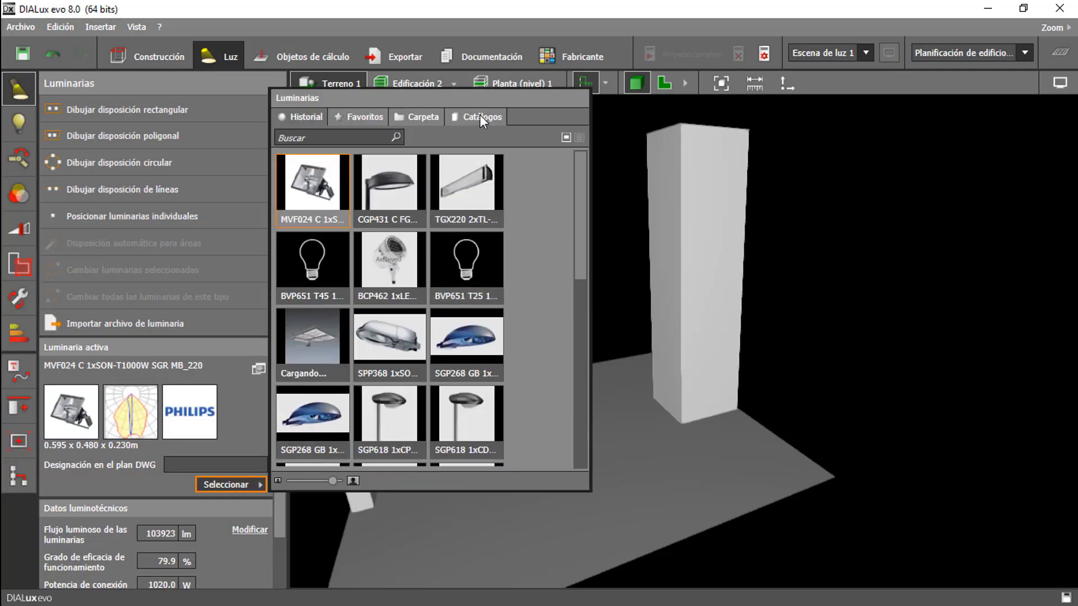
pyautogui.click(481, 117)
pyautogui.click(475, 185)
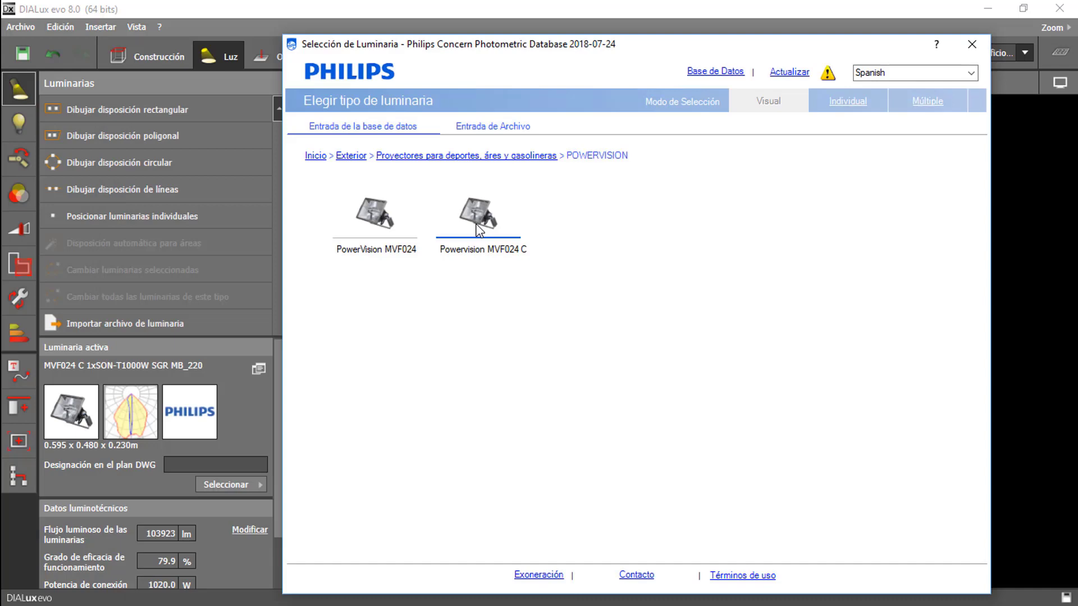
pyautogui.click(478, 227)
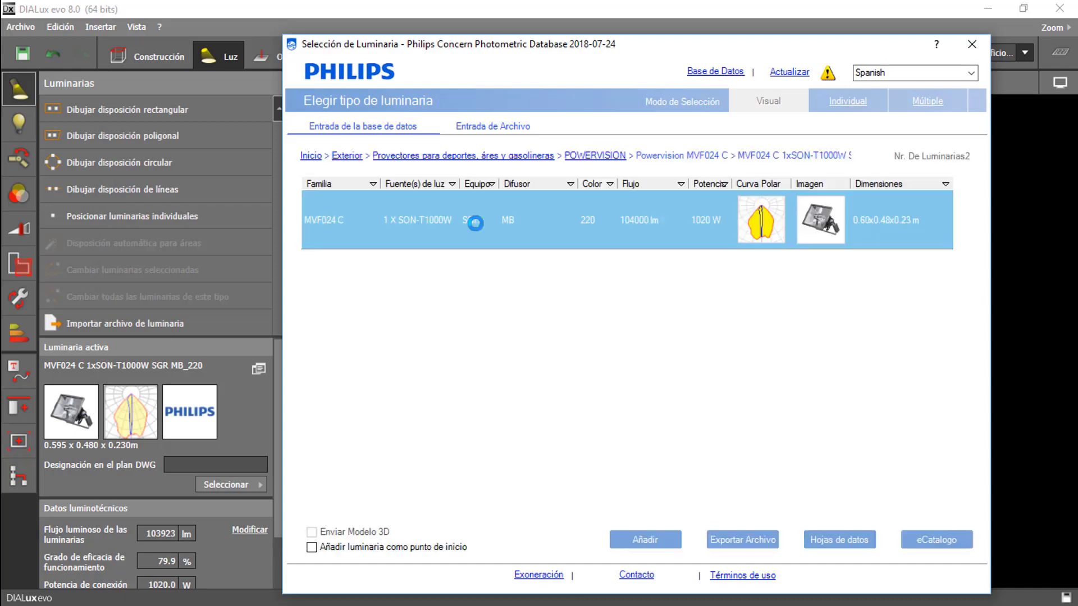
# Step: Create a data sheet with the polar diagram for the MVF024 C floodlight and examine its intensity curves
pyautogui.click(844, 548)
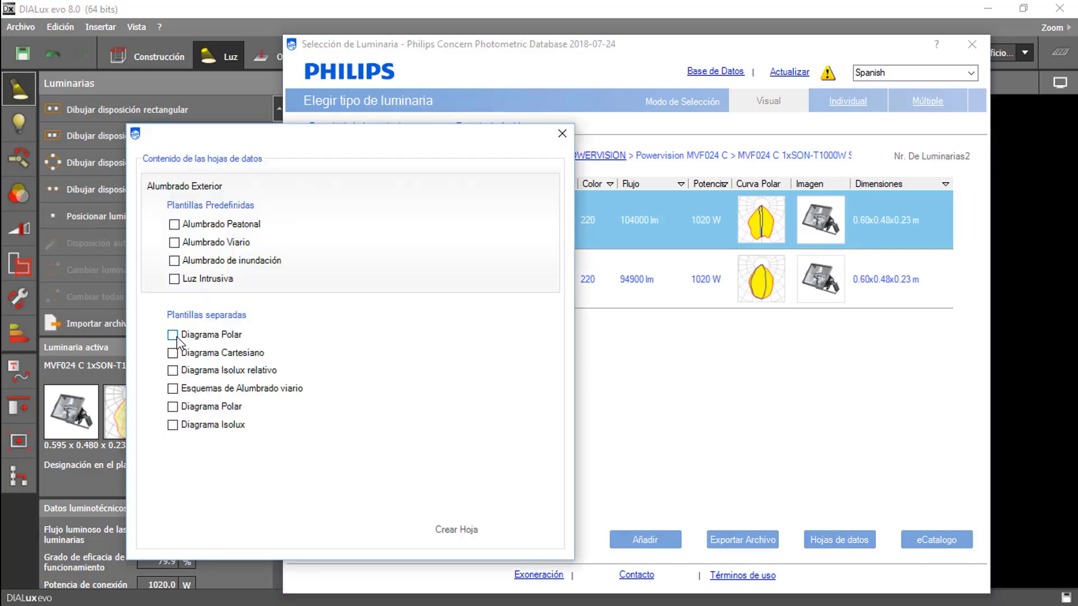
pyautogui.click(173, 335)
pyautogui.click(456, 530)
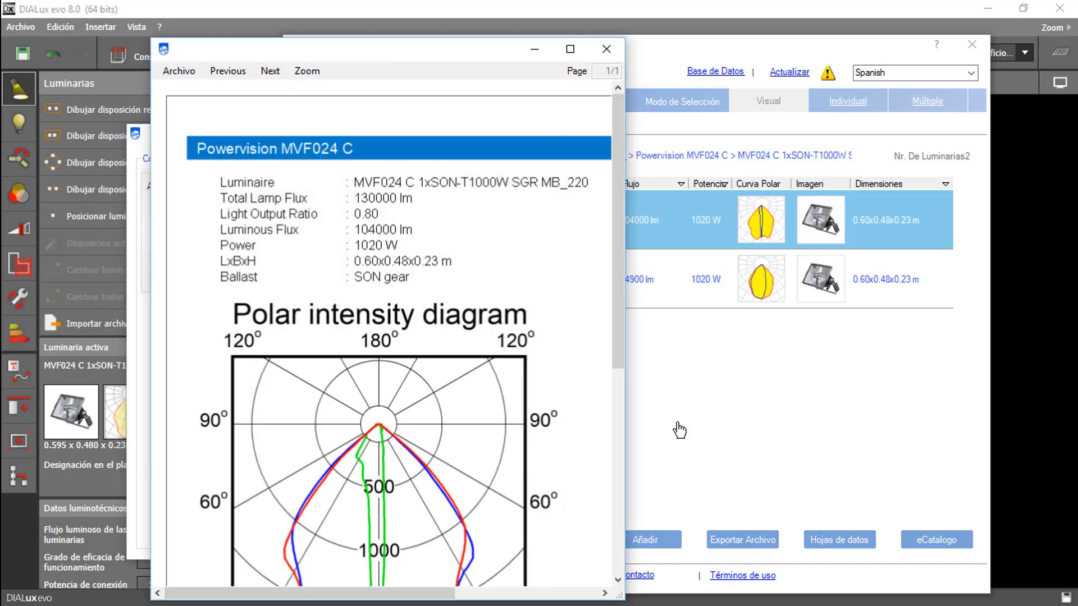
pyautogui.click(570, 52)
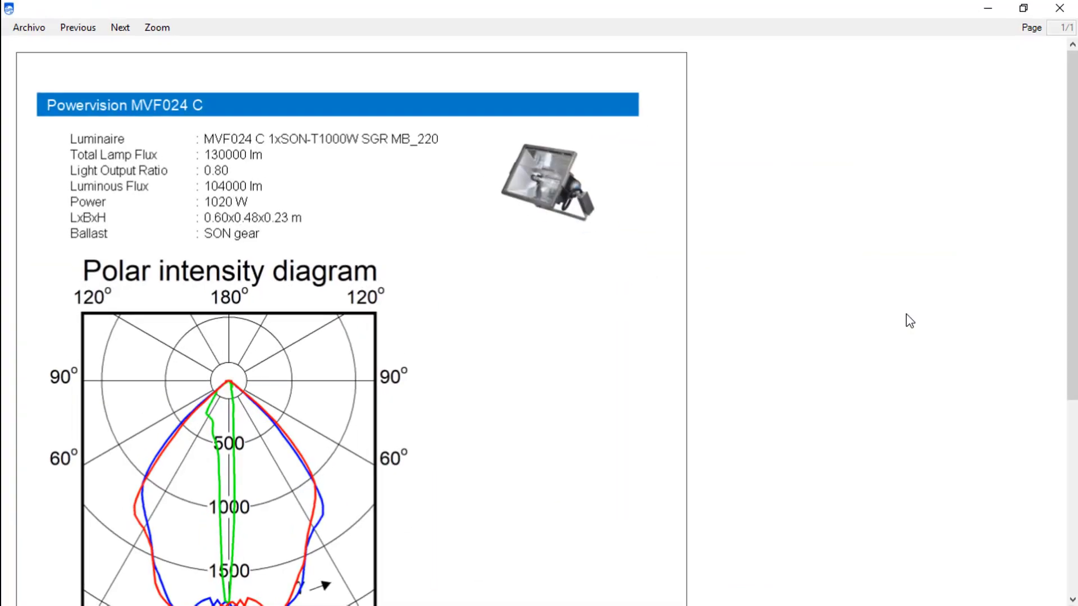
pyautogui.scroll(-3, 899, 321)
pyautogui.scroll(2, 899, 321)
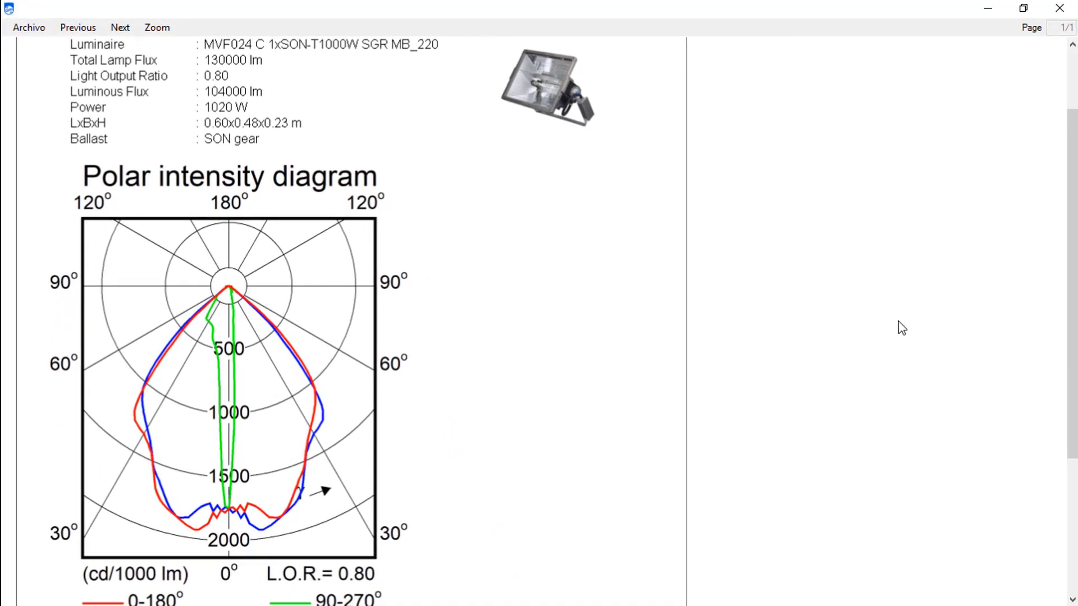
pyautogui.moveTo(1071, 318); pyautogui.dragTo(1074, 388)
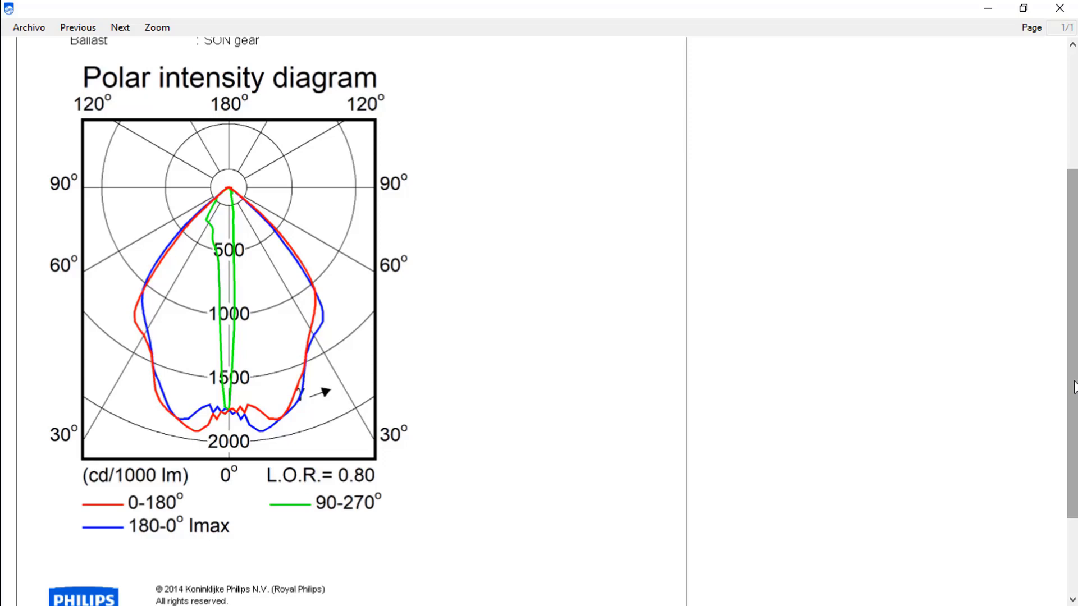
# Step: Multiply 1750 by 130000 in Calculator
pyautogui.write('1750')
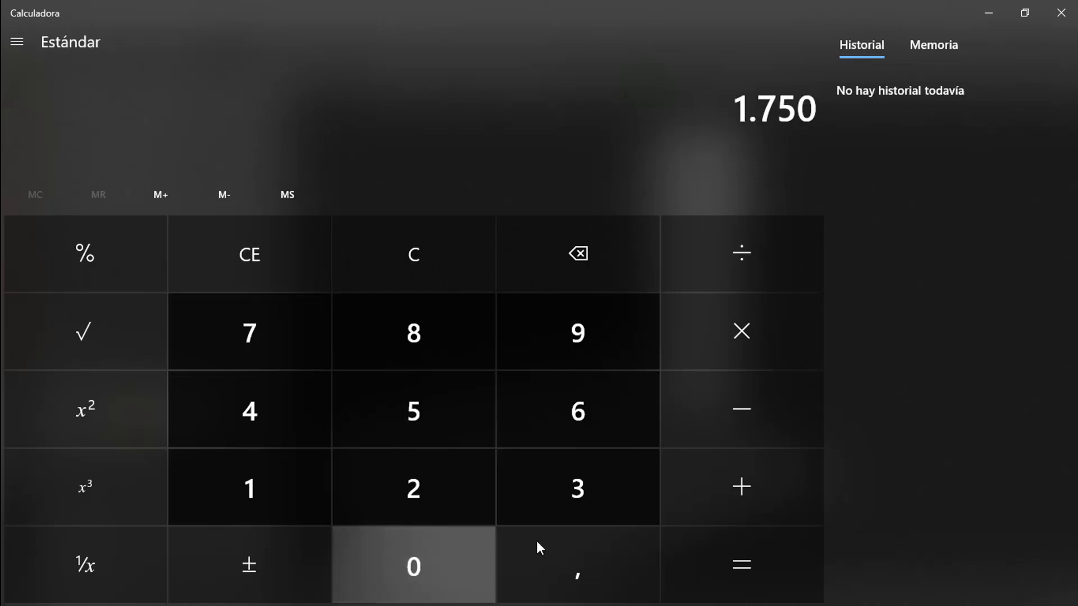
pyautogui.click(751, 340)
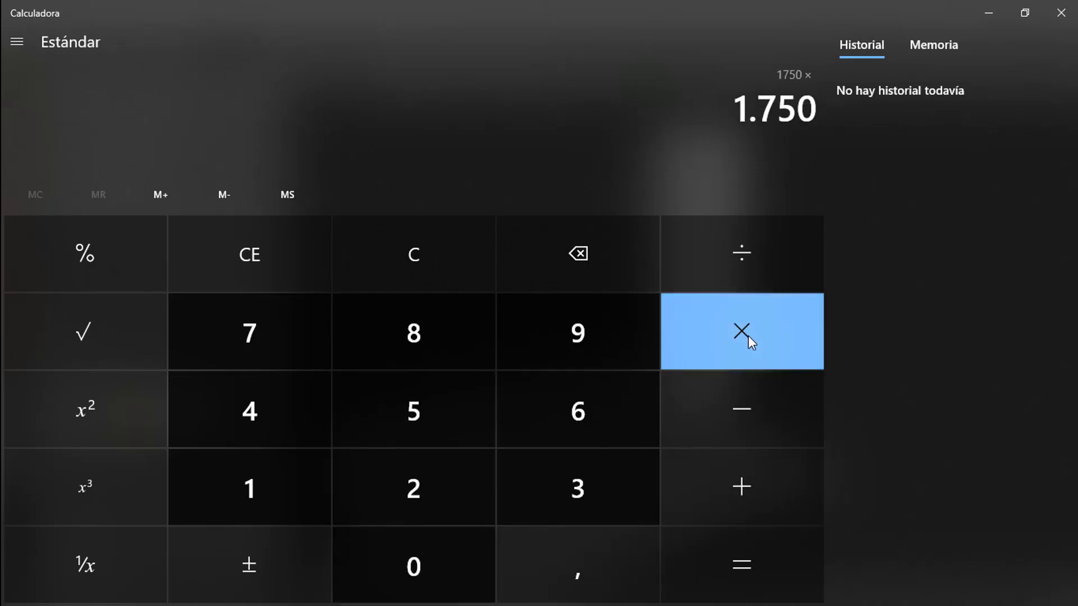
pyautogui.click(272, 495)
pyautogui.click(521, 494)
pyautogui.click(436, 571)
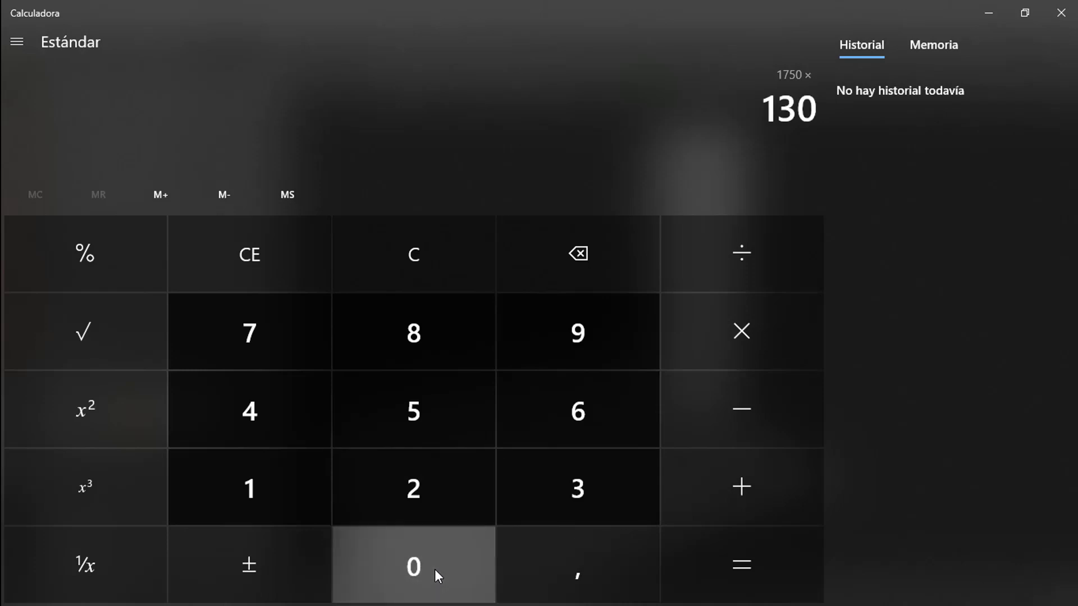
pyautogui.click(435, 569)
pyautogui.click(434, 570)
pyautogui.click(435, 569)
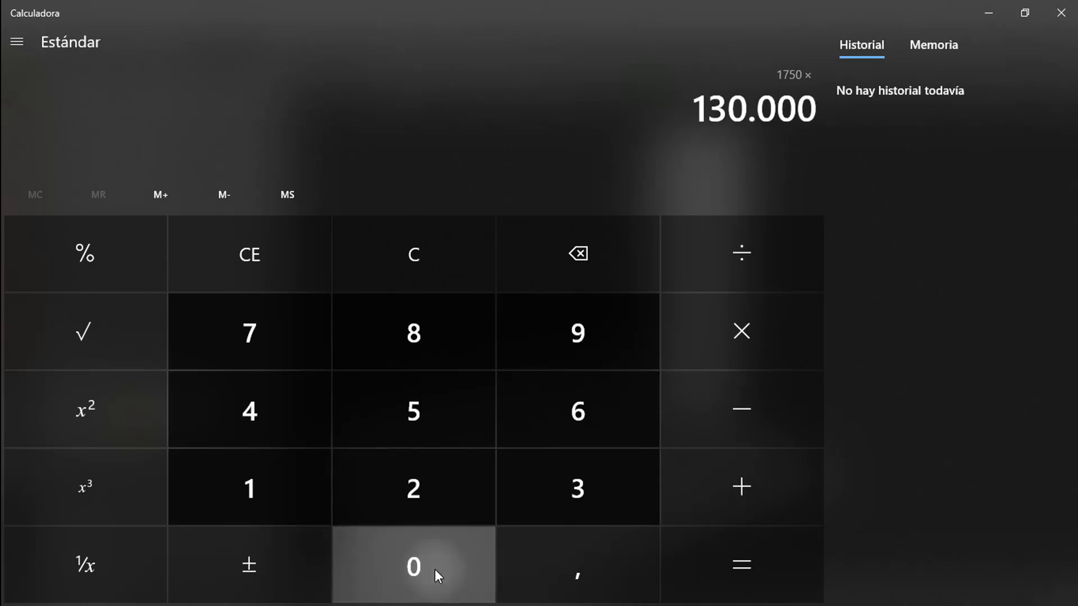
pyautogui.click(741, 565)
# Step: Divide the calculated product by 1000 to obtain the floodlight's luminous intensity
pyautogui.click(739, 269)
pyautogui.click(269, 493)
pyautogui.click(427, 567)
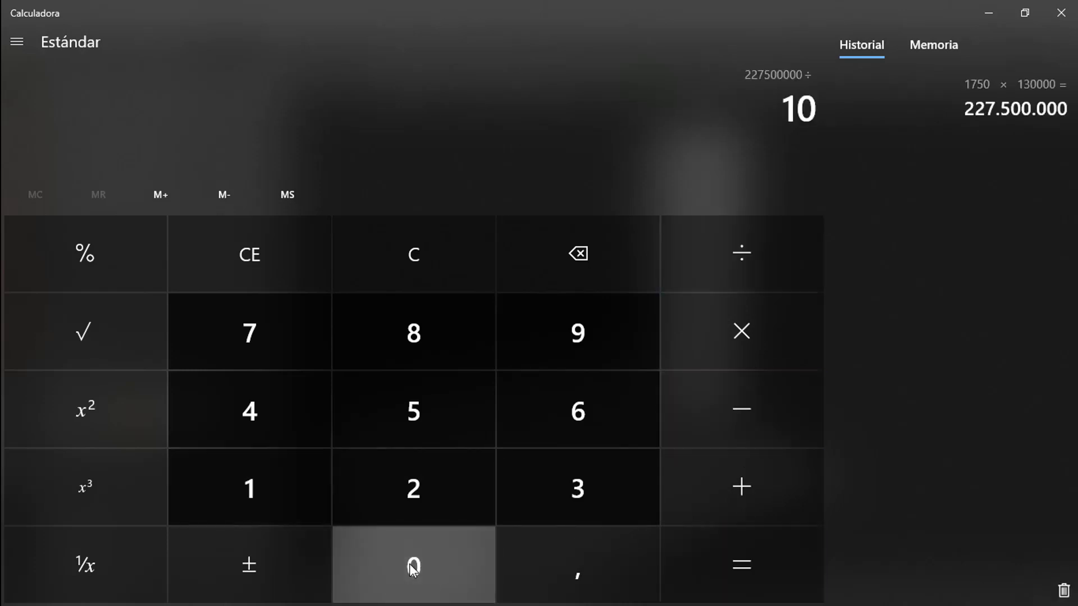
pyautogui.click(432, 569)
pyautogui.click(434, 570)
pyautogui.click(719, 558)
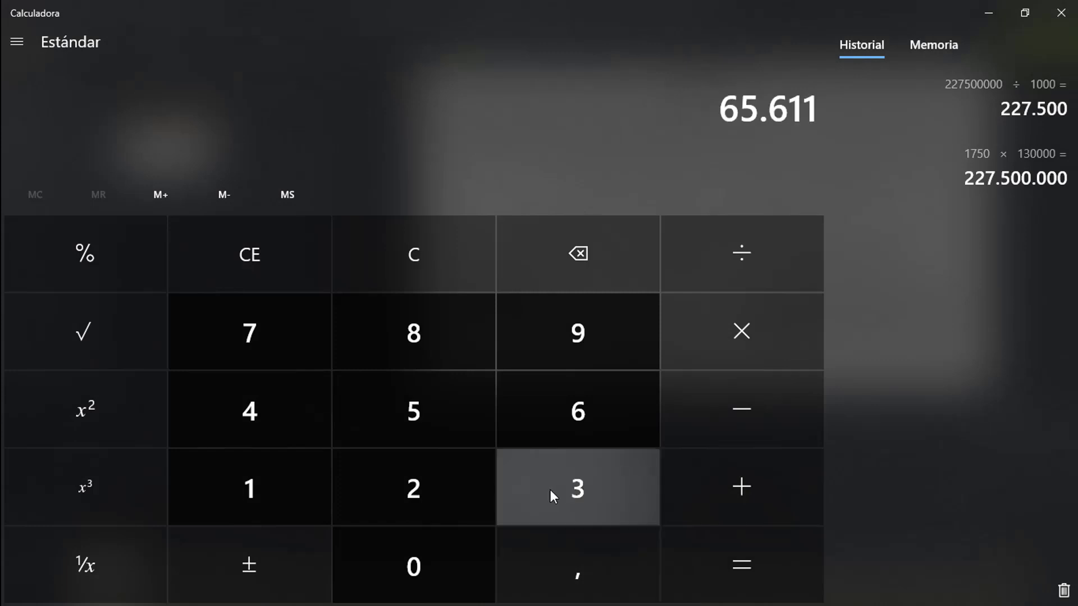
# Step: Divide 656113 by 227500 to calculate the number of floodlights required
pyautogui.click(550, 494)
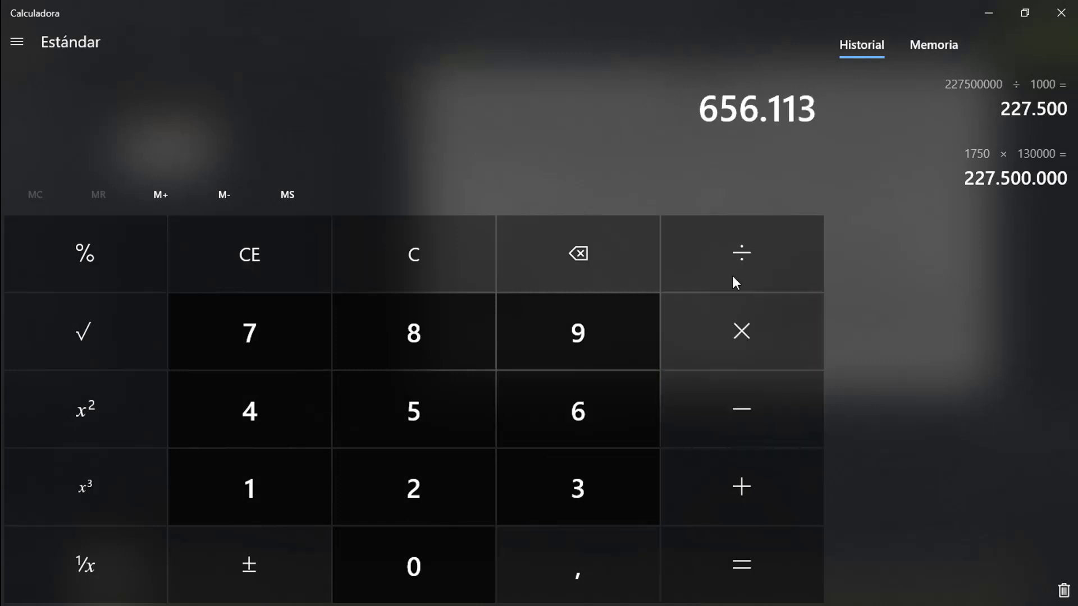
pyautogui.click(736, 257)
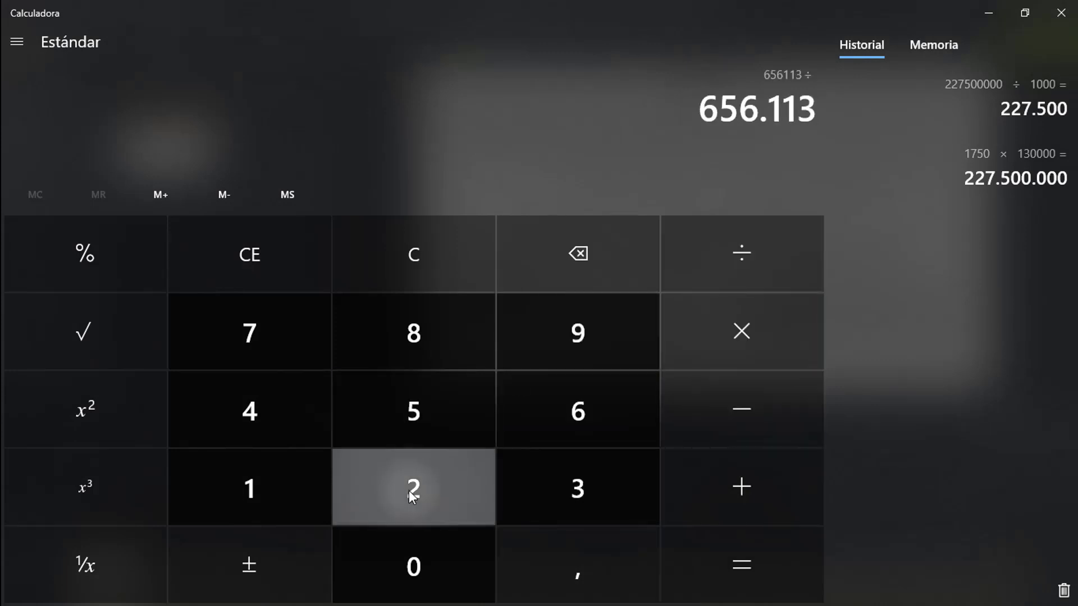
pyautogui.doubleClick(411, 508)
pyautogui.click(307, 345)
pyautogui.click(410, 421)
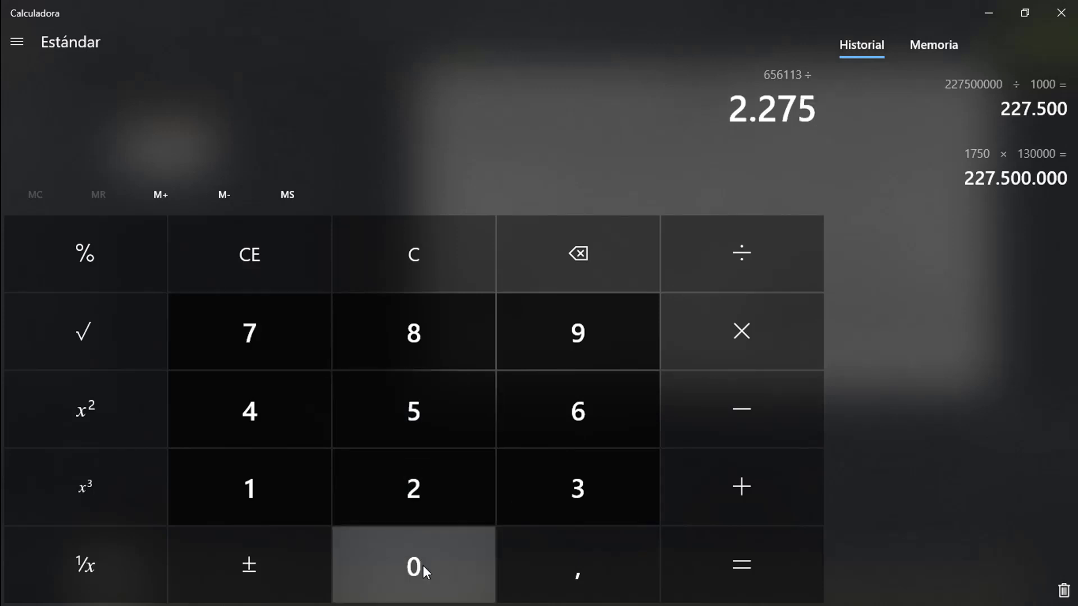
pyautogui.doubleClick(419, 567)
pyautogui.click(745, 563)
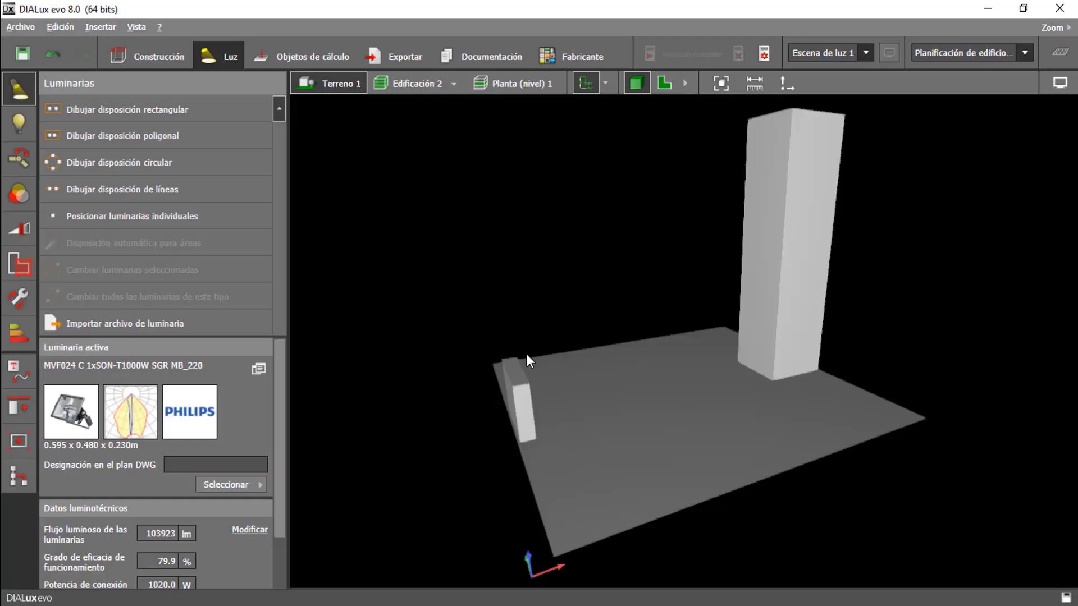
# Step: Return to DIALux evo and start a line arrangement of floodlights in plan view on the small building's edge facing the tower
pyautogui.scroll(1, 527, 354)
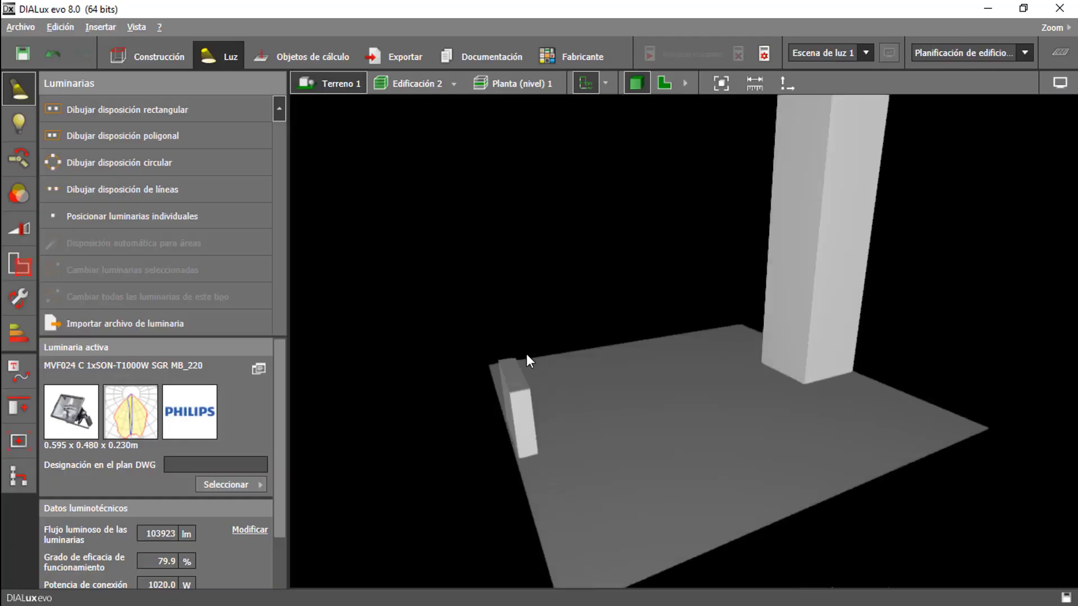
pyautogui.scroll(5, 527, 354)
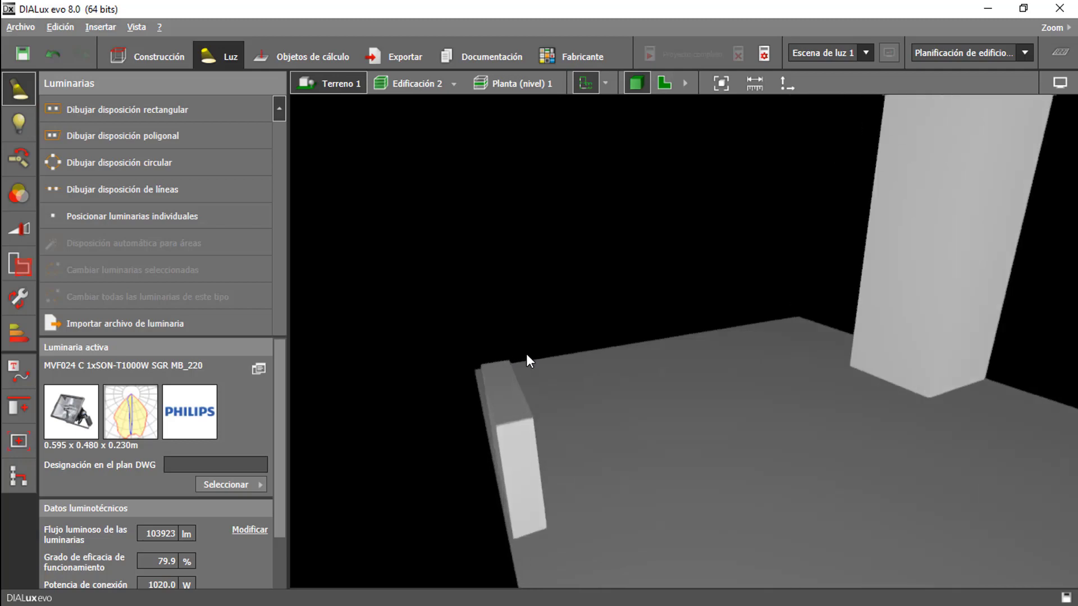
pyautogui.scroll(1, 527, 354)
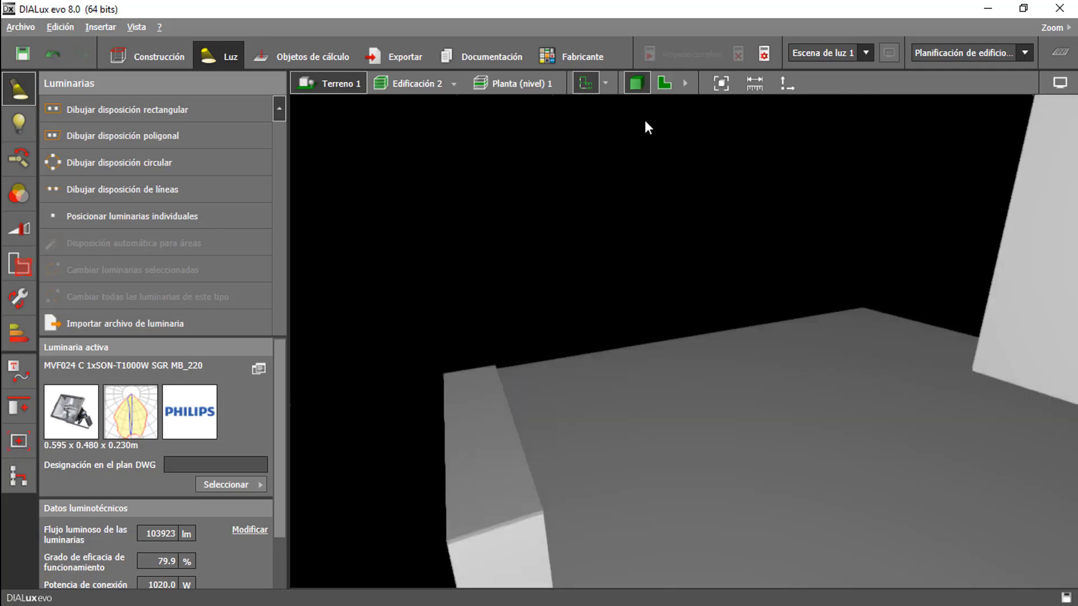
pyautogui.click(666, 85)
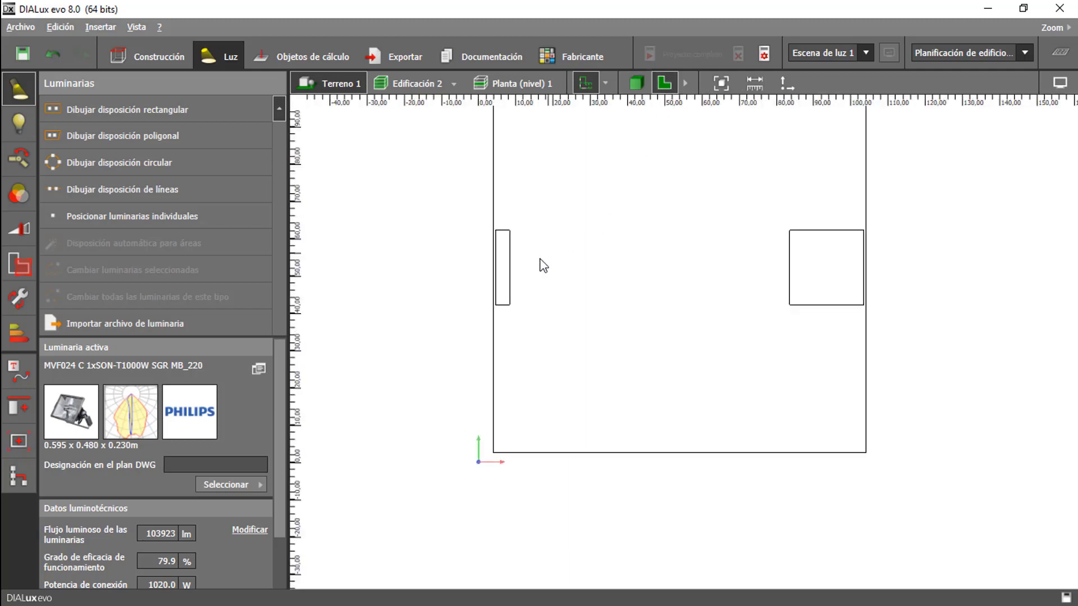
pyautogui.scroll(4, 543, 266)
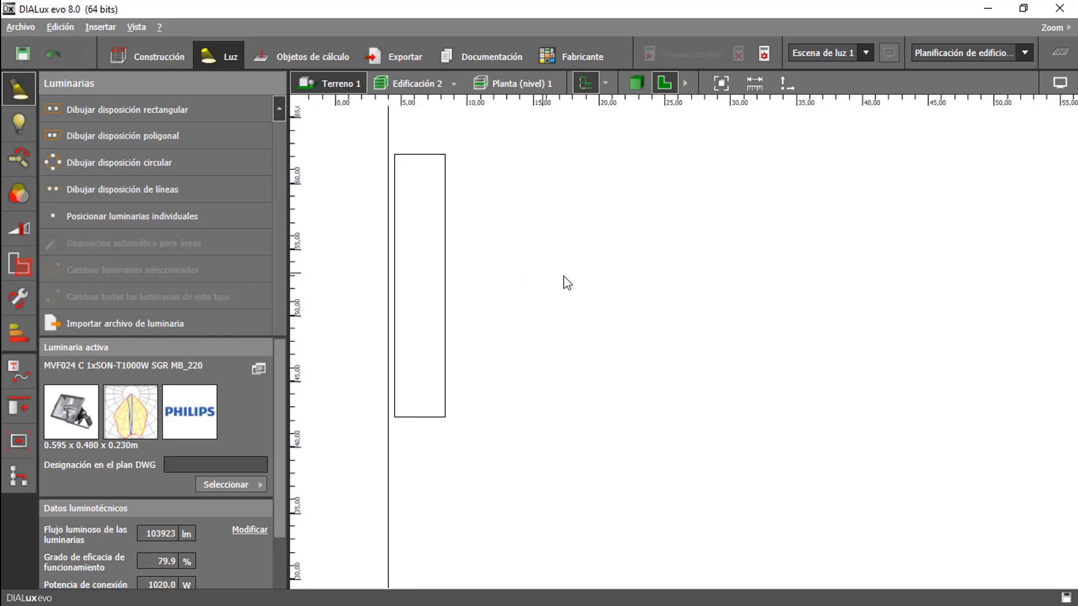
pyautogui.moveTo(562, 282); pyautogui.dragTo(719, 290, button='middle')
pyautogui.scroll(2, 340, 226)
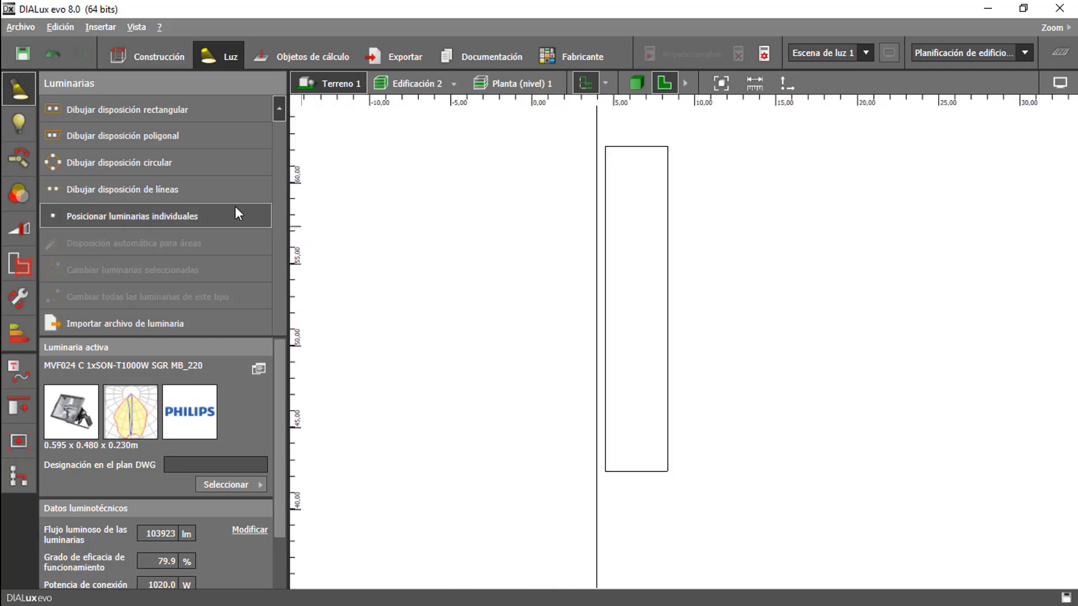
pyautogui.click(204, 195)
pyautogui.scroll(-1, 722, 303)
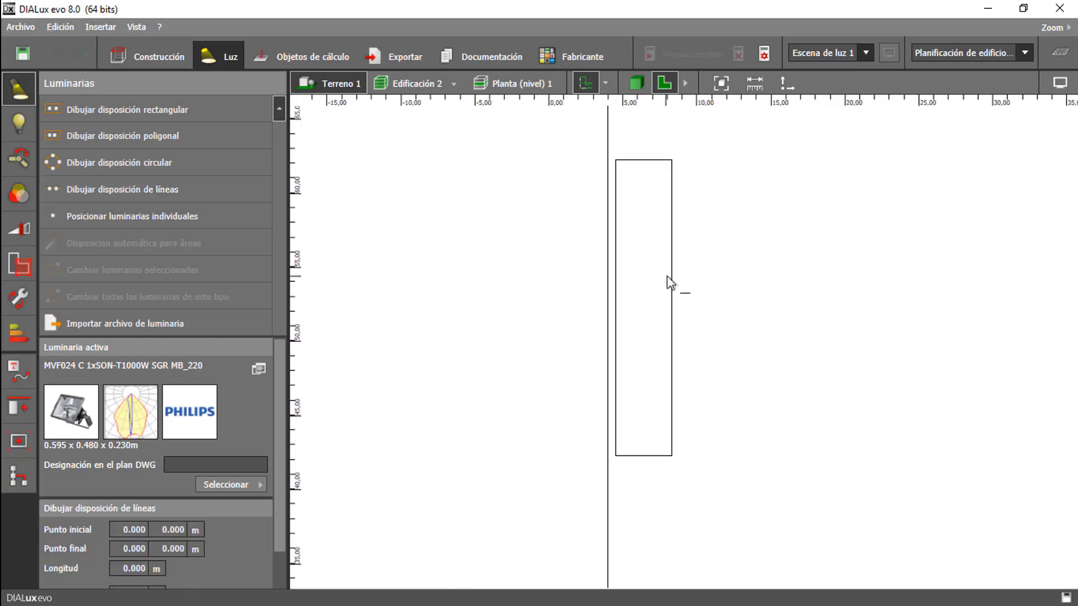
pyautogui.click(222, 465)
pyautogui.scroll(-1, 222, 465)
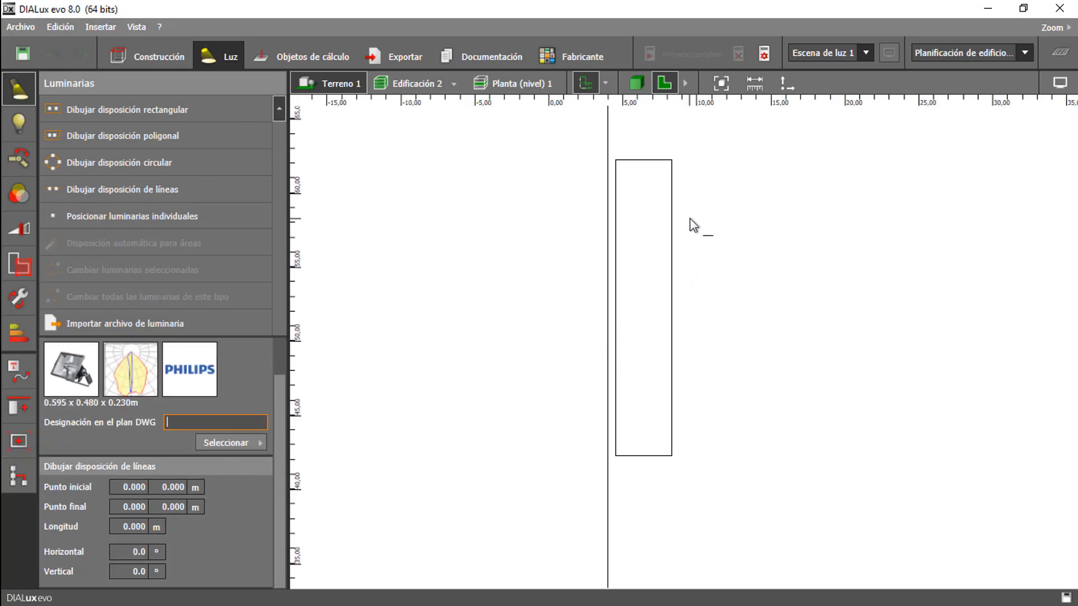
pyautogui.click(672, 234)
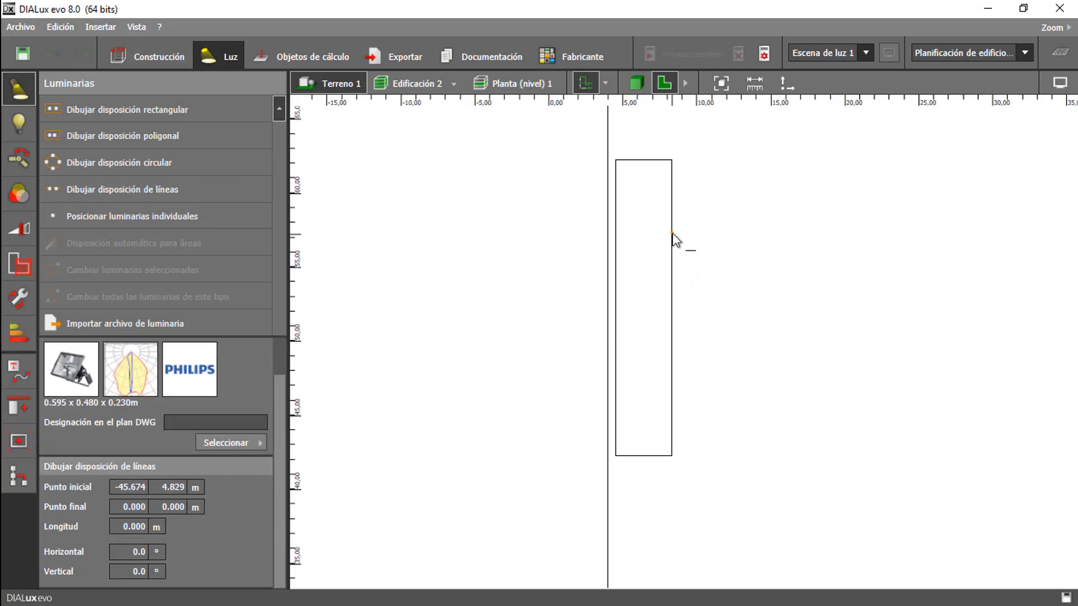
# Step: Finish the floodlight line along the building's edge with a length of 2 m
pyautogui.scroll(2, 673, 267)
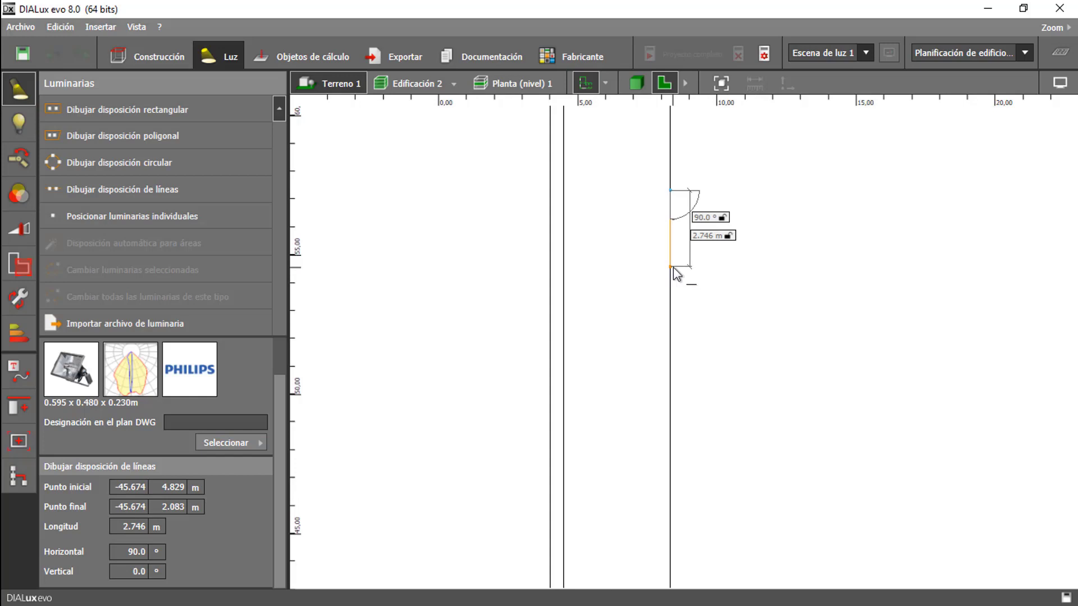
pyautogui.press('Tab')
pyautogui.write('2')
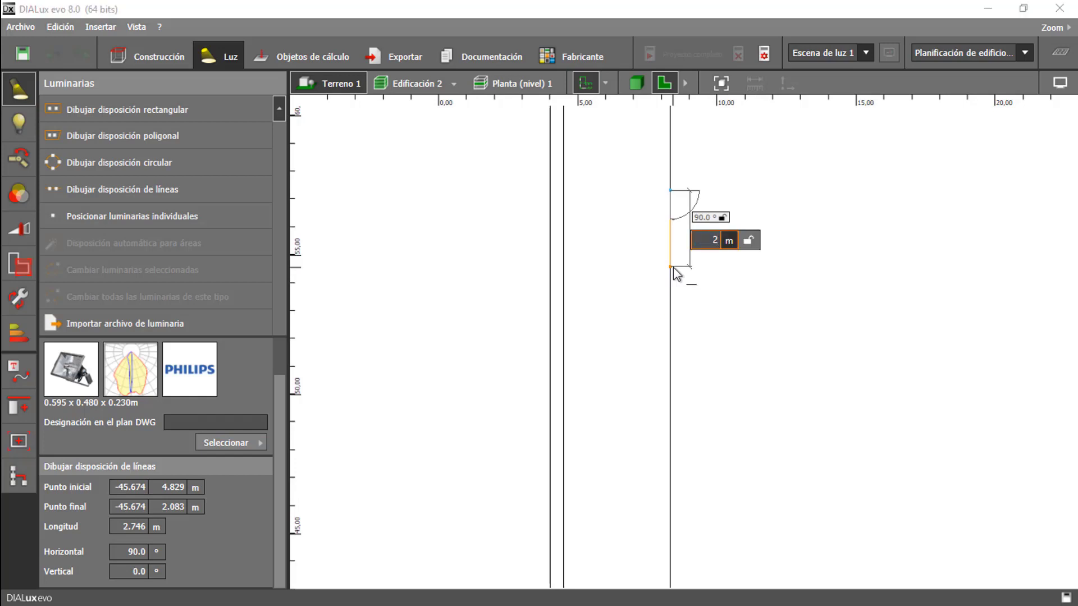
pyautogui.press('Return')
# Step: Move the floodlight arrangement along the small building's edge to about the edge's midpoint
pyautogui.rightClick(663, 261)
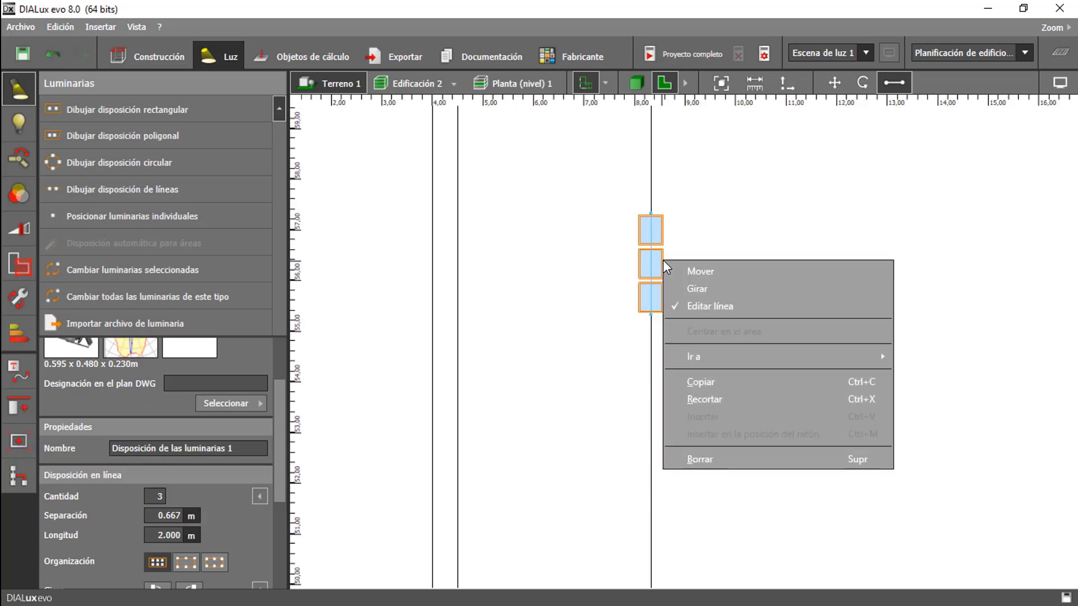
pyautogui.click(702, 272)
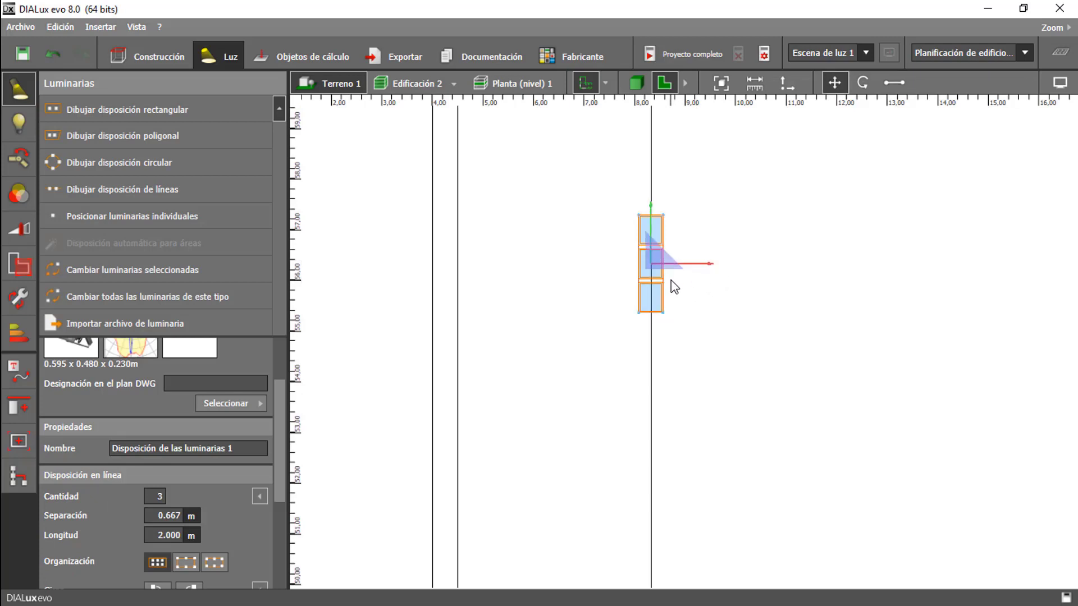
pyautogui.moveTo(659, 273); pyautogui.dragTo(656, 391)
pyautogui.scroll(-2, 656, 391)
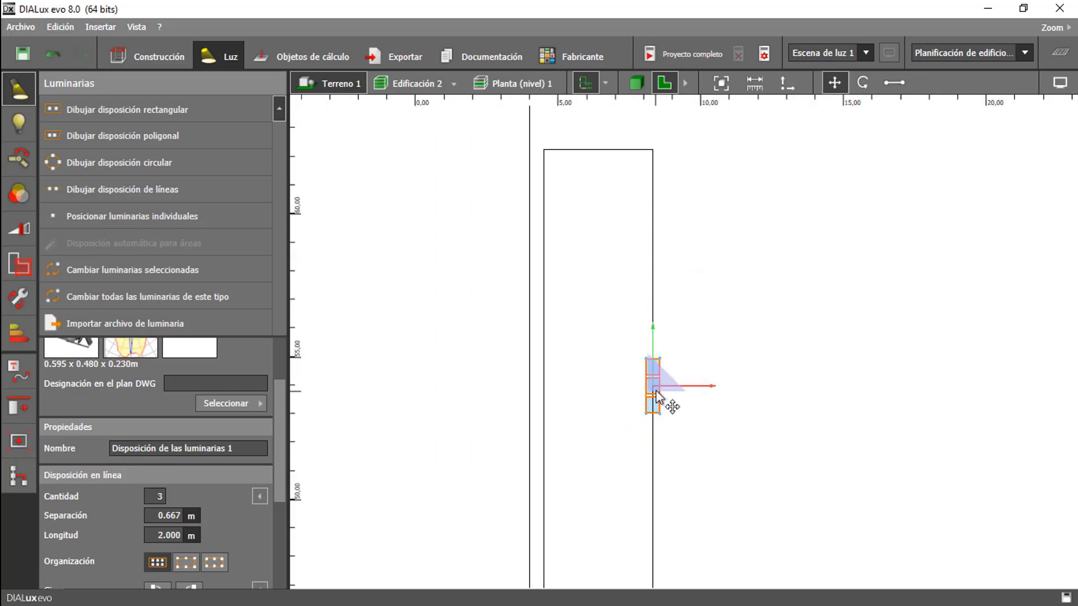
pyautogui.scroll(-4, 657, 394)
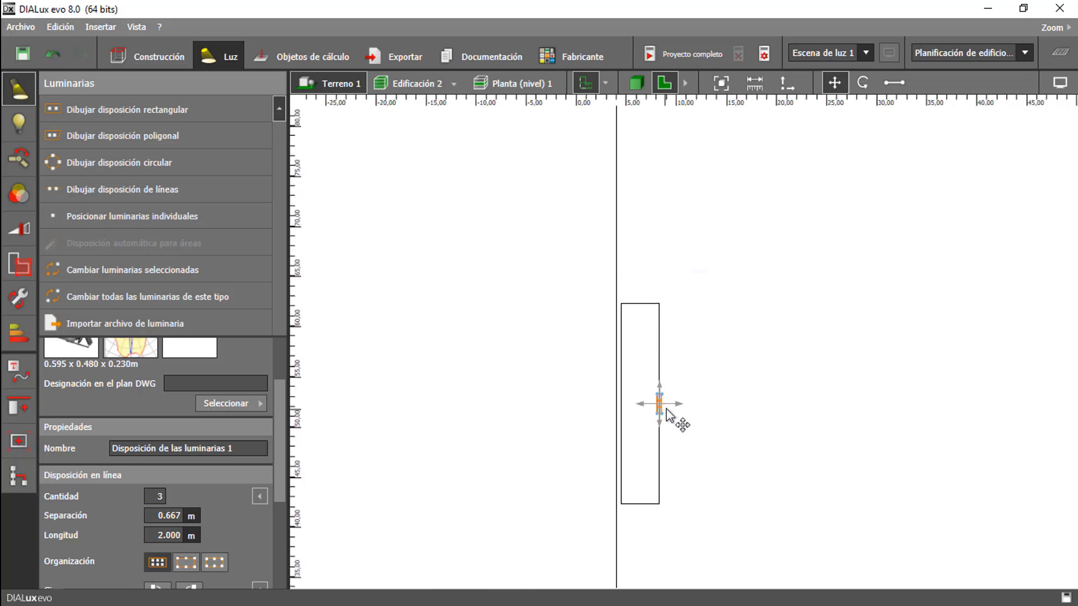
pyautogui.scroll(1, 715, 404)
# Step: Show the floodlights on the small building in the rear elevation view and display their light distribution curves
pyautogui.click(685, 84)
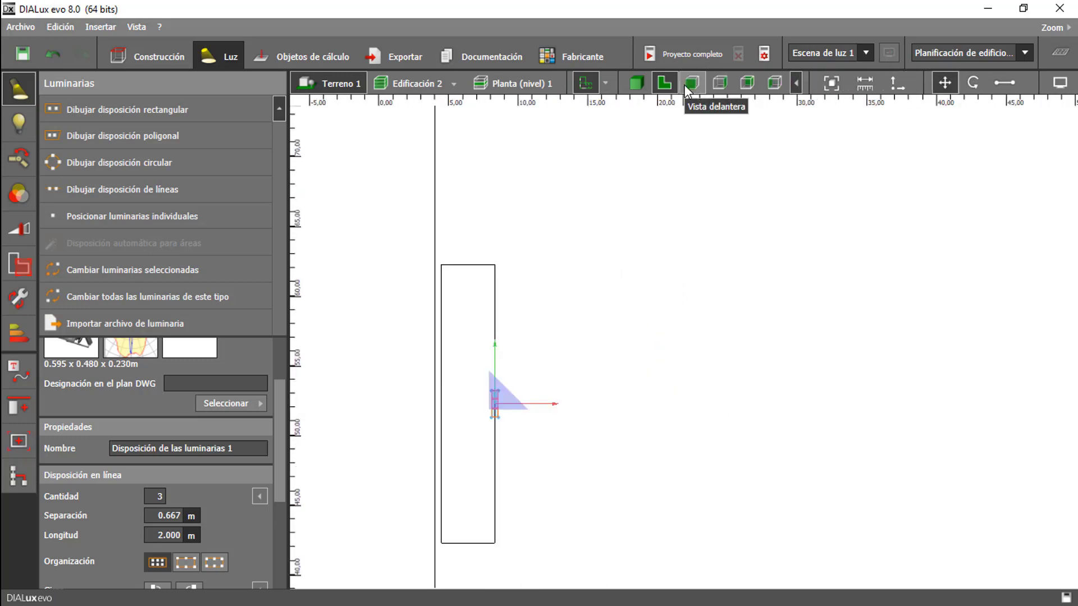
pyautogui.click(720, 84)
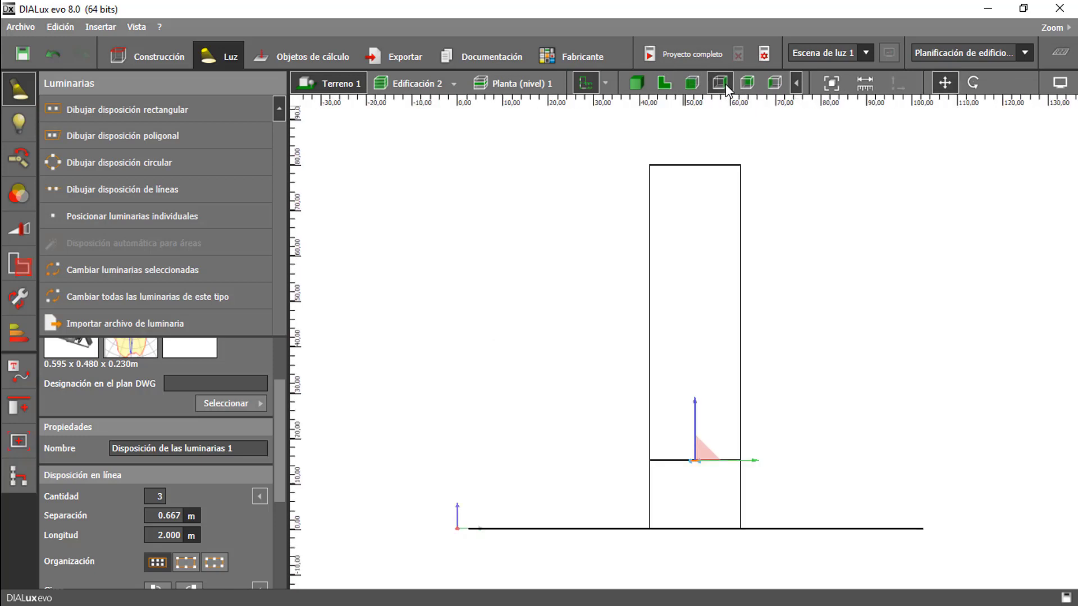
pyautogui.click(748, 83)
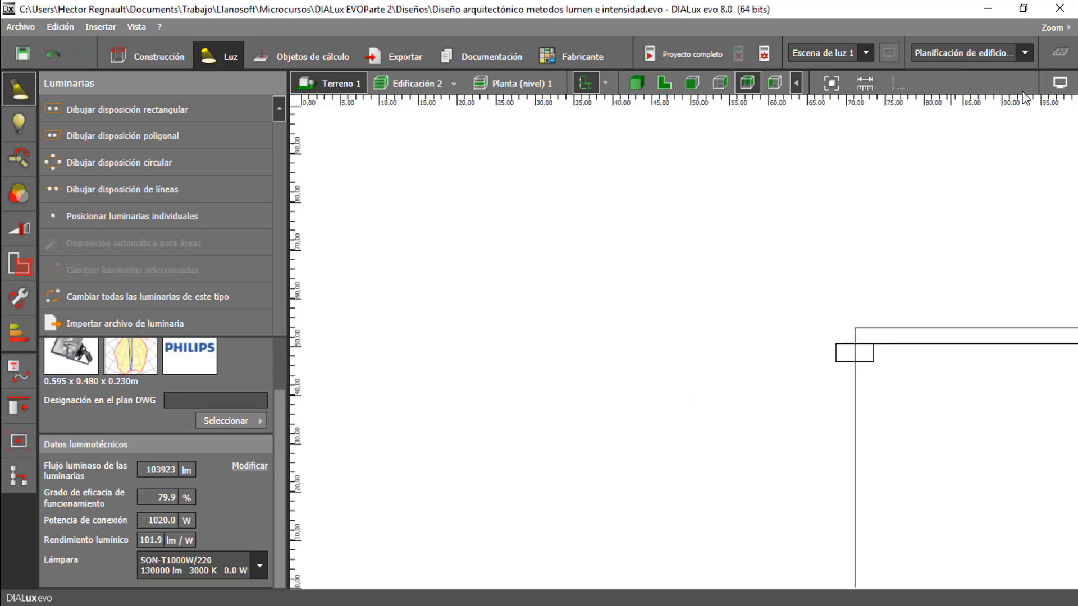
pyautogui.click(1060, 83)
pyautogui.click(872, 103)
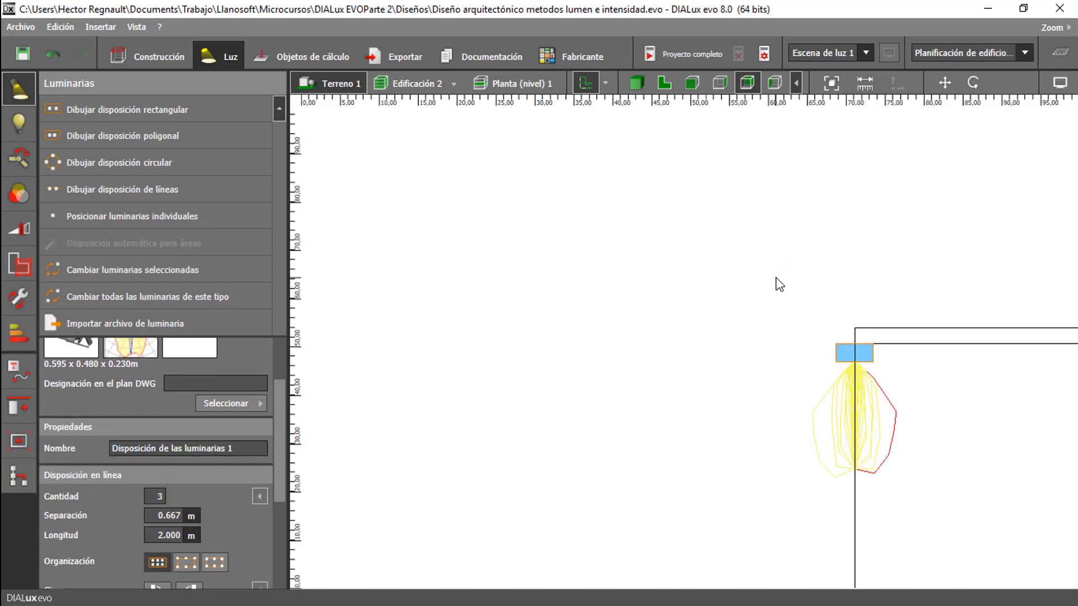
# Step: Expand the floodlight arrangement's rotation settings and set its first arrangement rotation value to 49°
pyautogui.scroll(-3, 715, 313)
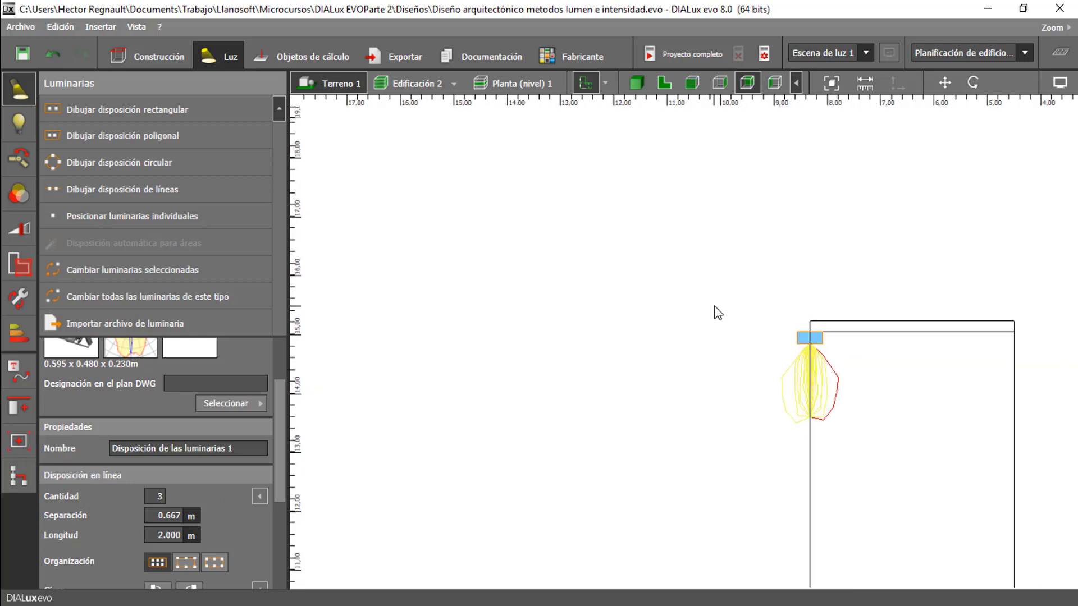
pyautogui.scroll(-1, 724, 308)
pyautogui.scroll(5, 729, 305)
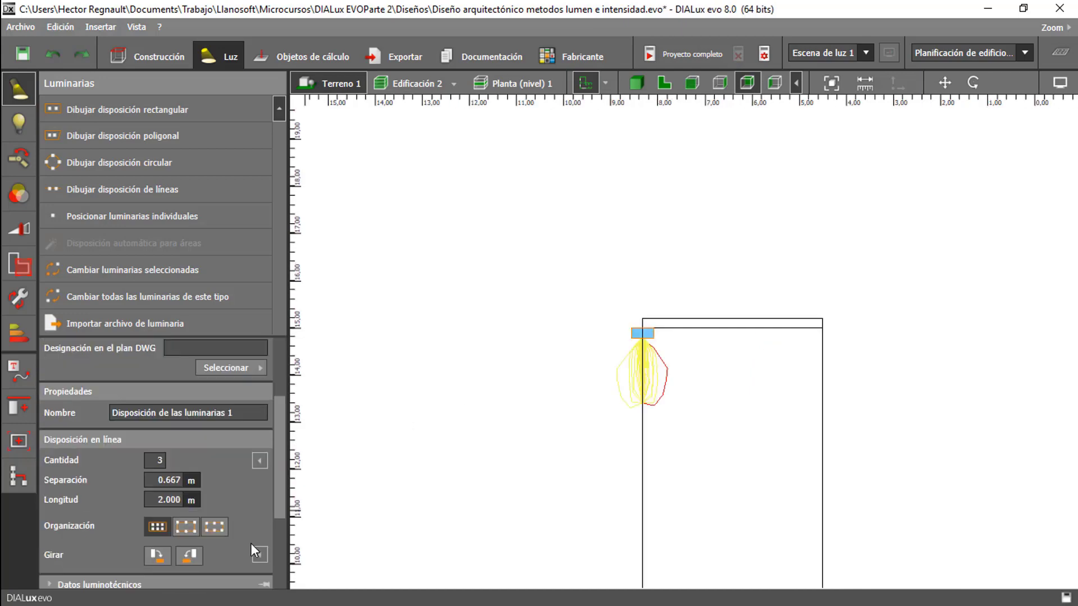
pyautogui.scroll(-2, 251, 542)
pyautogui.click(266, 476)
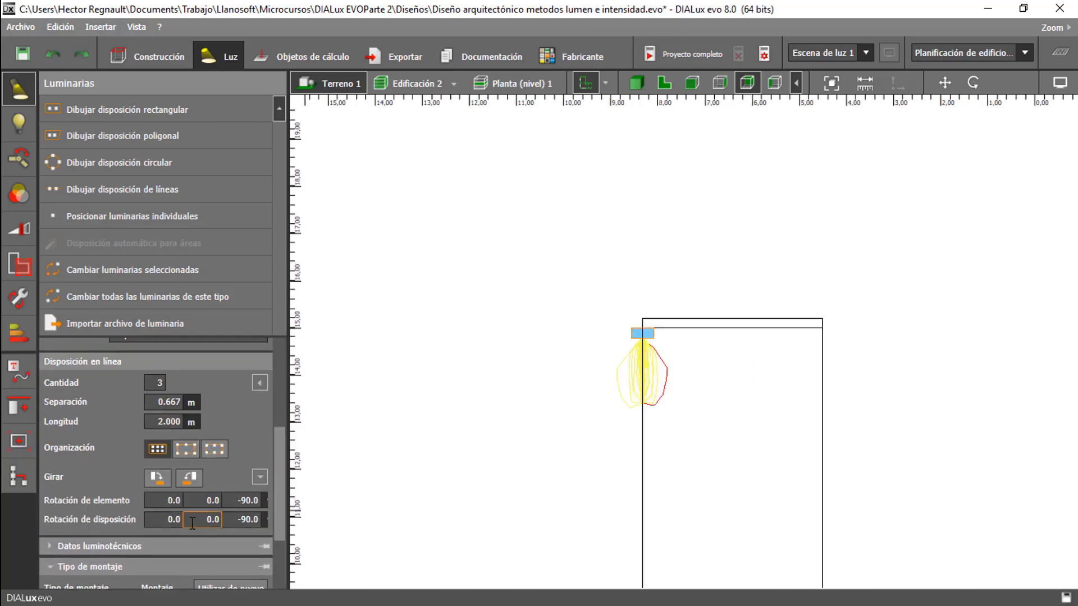
pyautogui.click(174, 519)
pyautogui.scroll(-2, 375, 482)
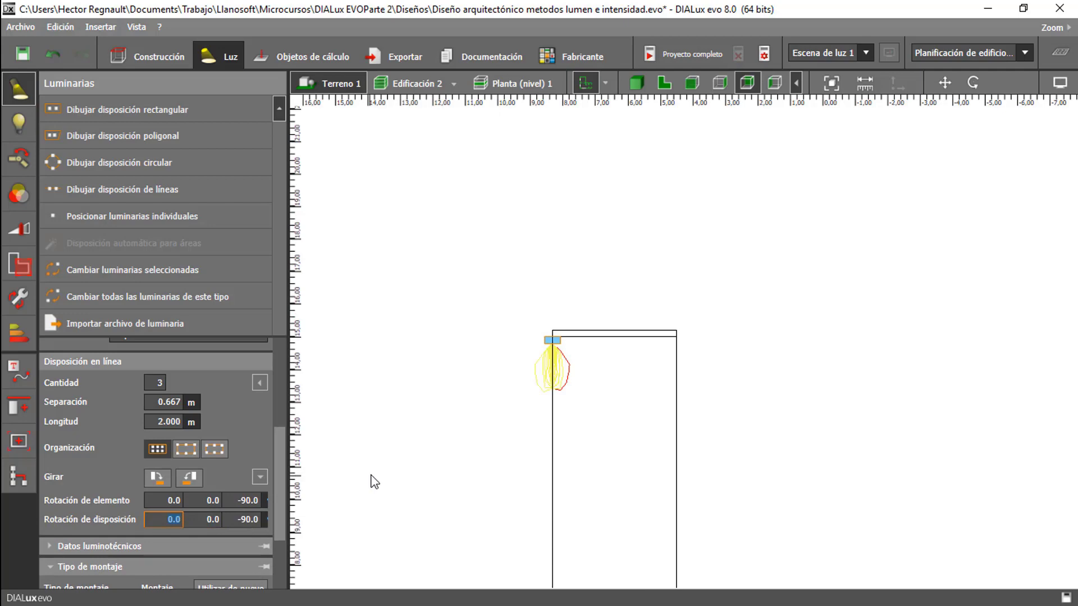
pyautogui.write('49')
pyautogui.press('Return')
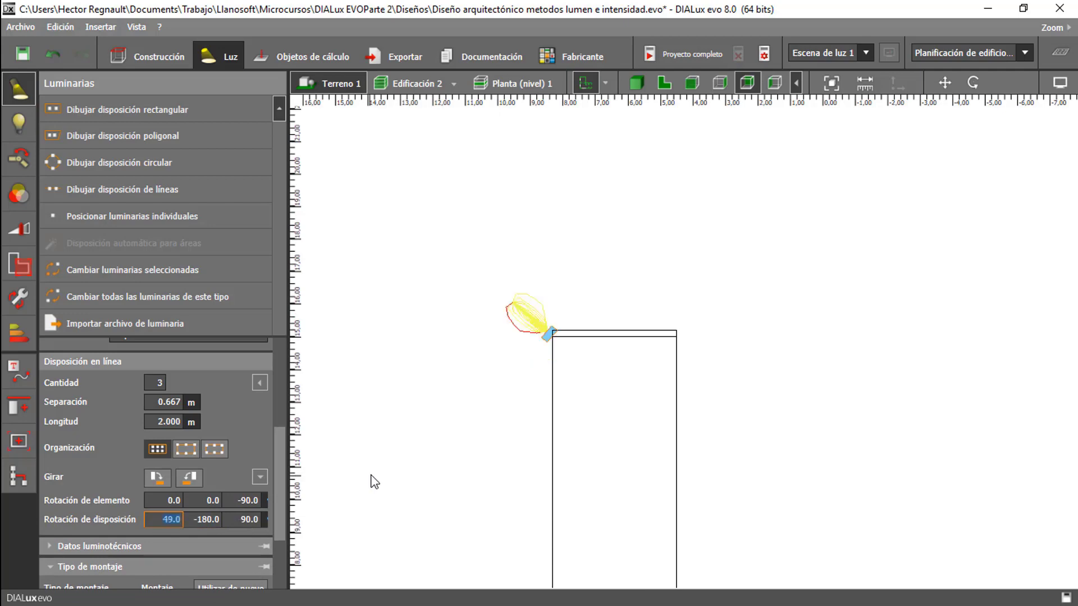
# Step: Change the floodlight arrangement's first rotation value to 41°
pyautogui.press('Right')
pyautogui.press('Left')
pyautogui.press('Left')
pyautogui.press('BackSpace')
pyautogui.write('1')
pyautogui.press('Return')
pyautogui.click(390, 476)
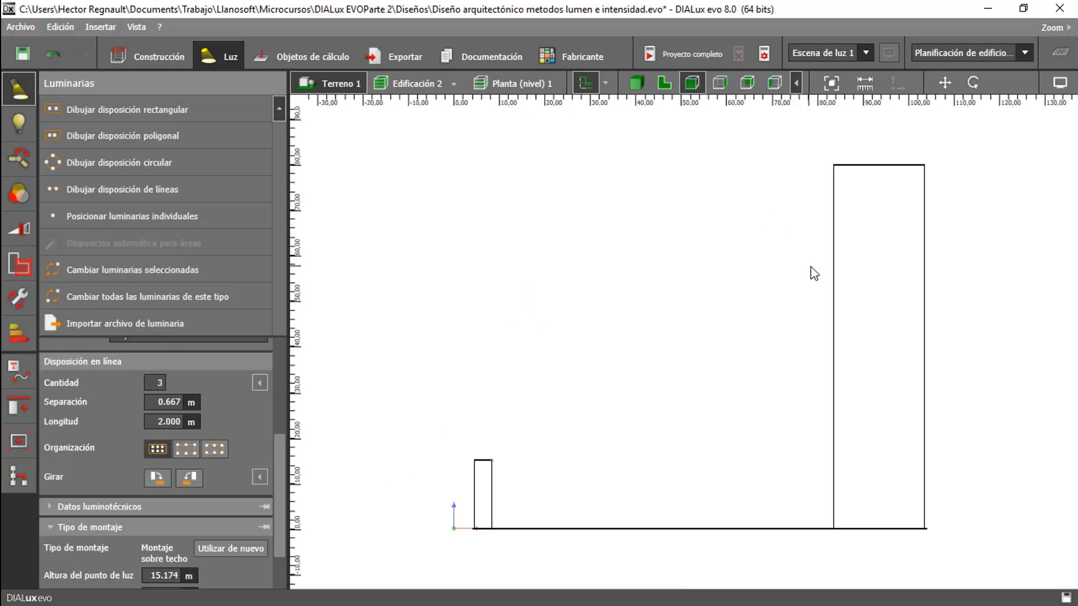
# Step: Add a surface result object to the tower facade facing the floodlights, picking the facade in an elevation view with surface selection
pyautogui.click(747, 83)
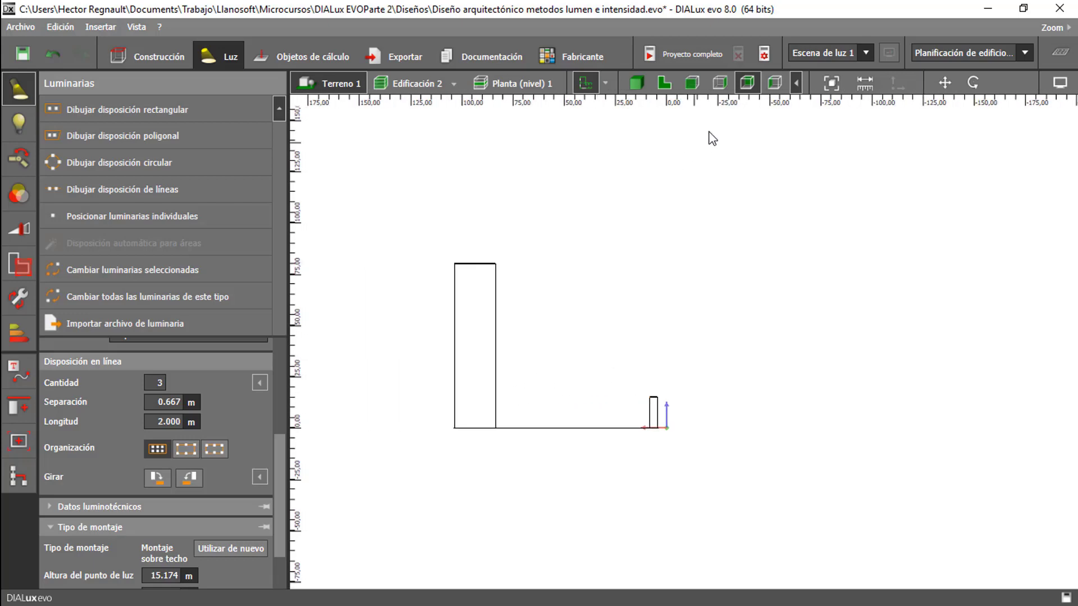
pyautogui.click(775, 83)
pyautogui.scroll(2, 668, 393)
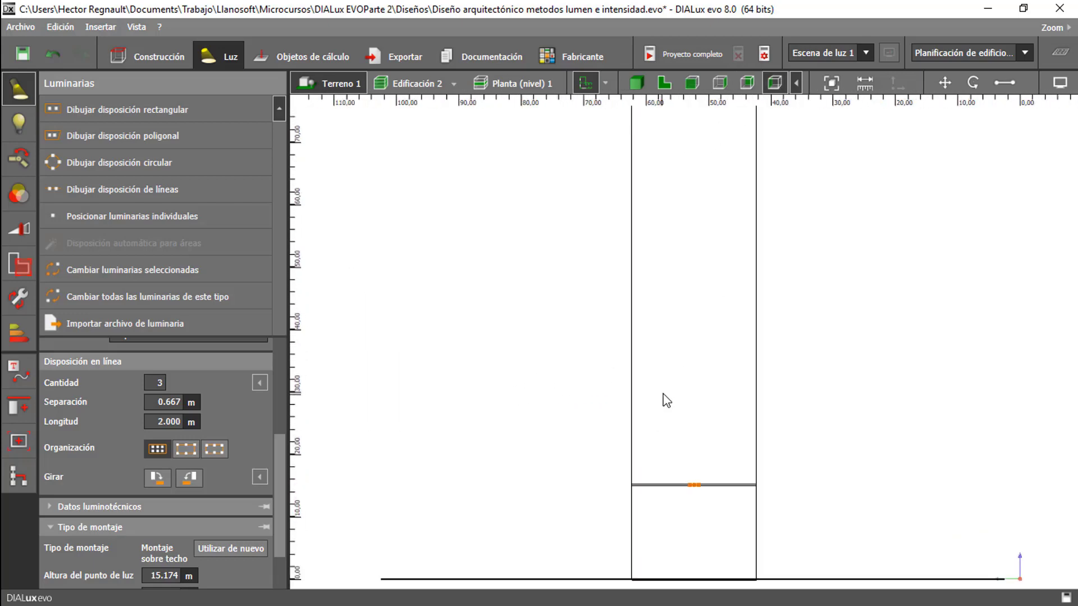
pyautogui.click(319, 60)
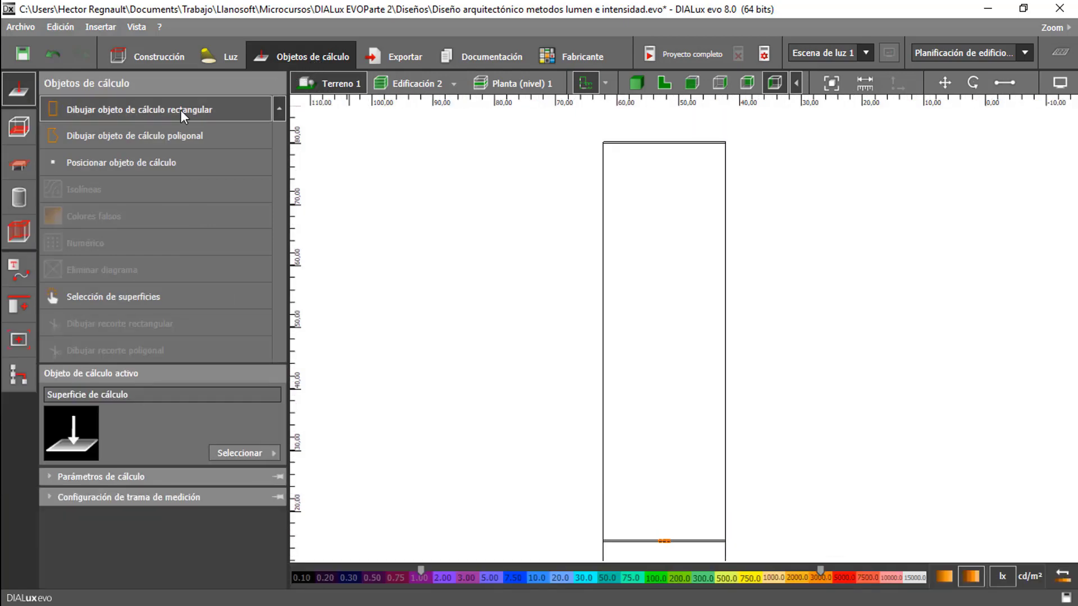
pyautogui.click(127, 297)
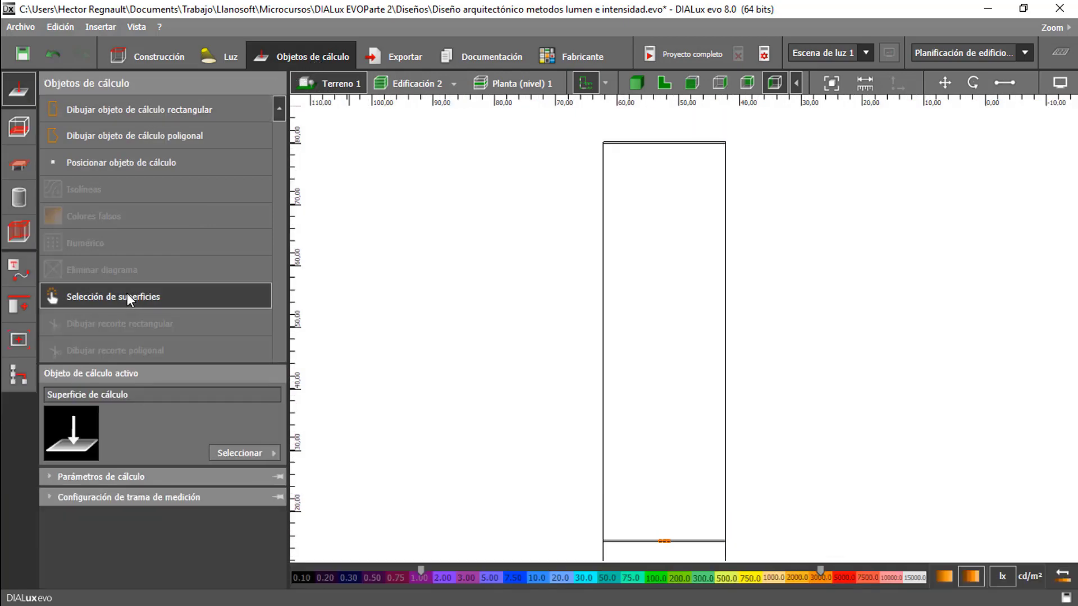
pyautogui.click(666, 263)
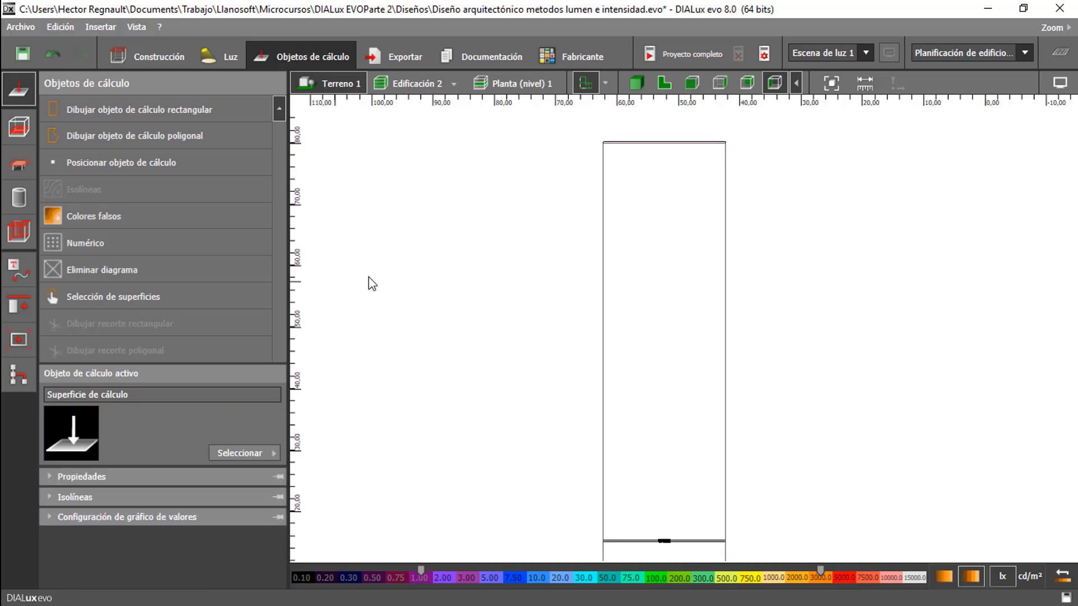
# Step: Show the site in 3D and calculate the complete project
pyautogui.click(636, 82)
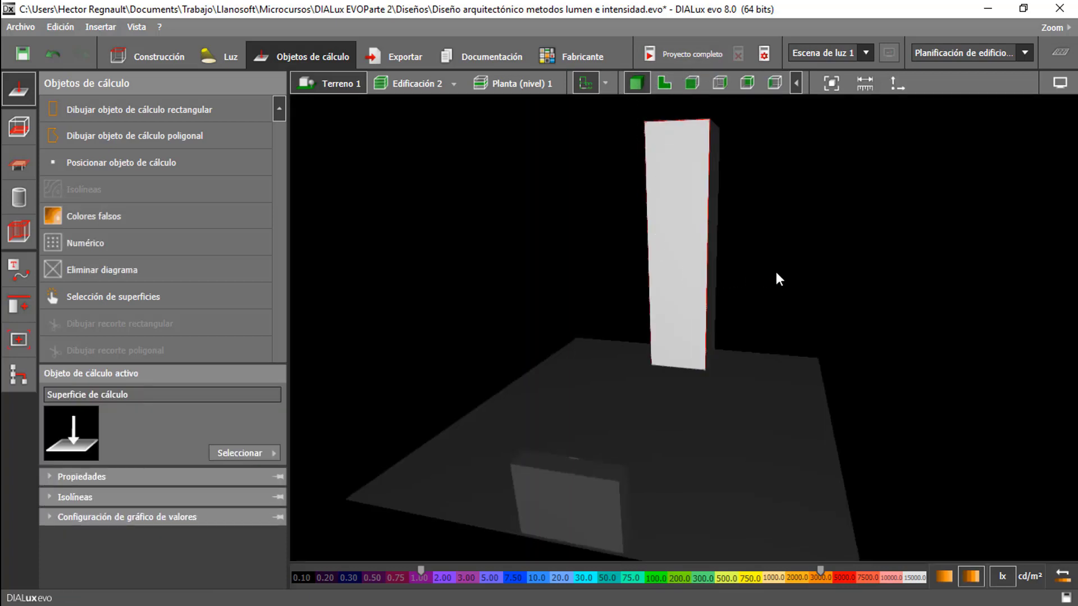
pyautogui.moveTo(778, 275); pyautogui.dragTo(524, 131)
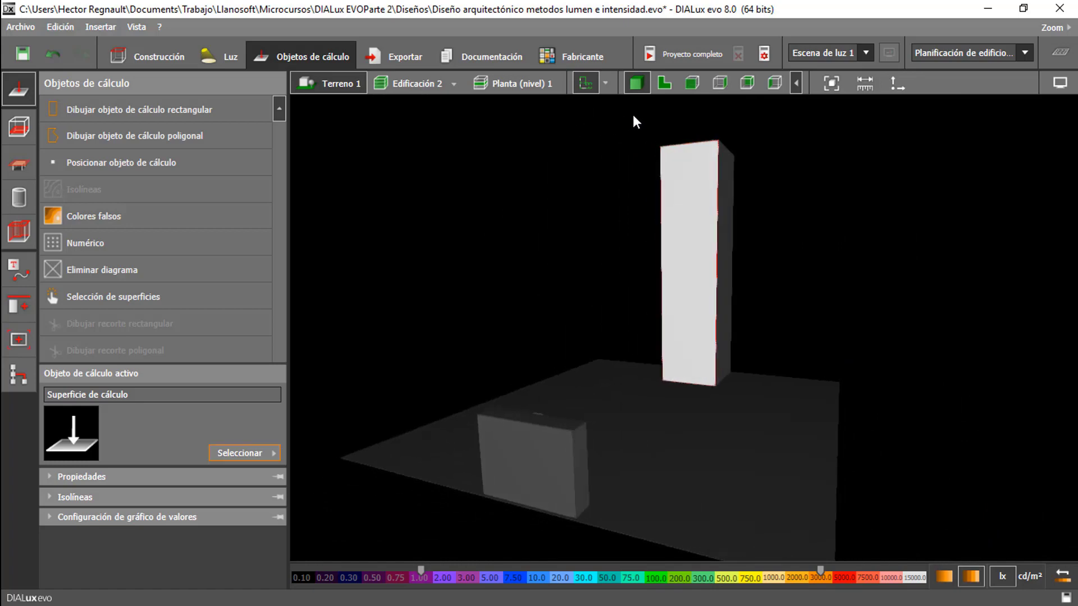
pyautogui.click(673, 50)
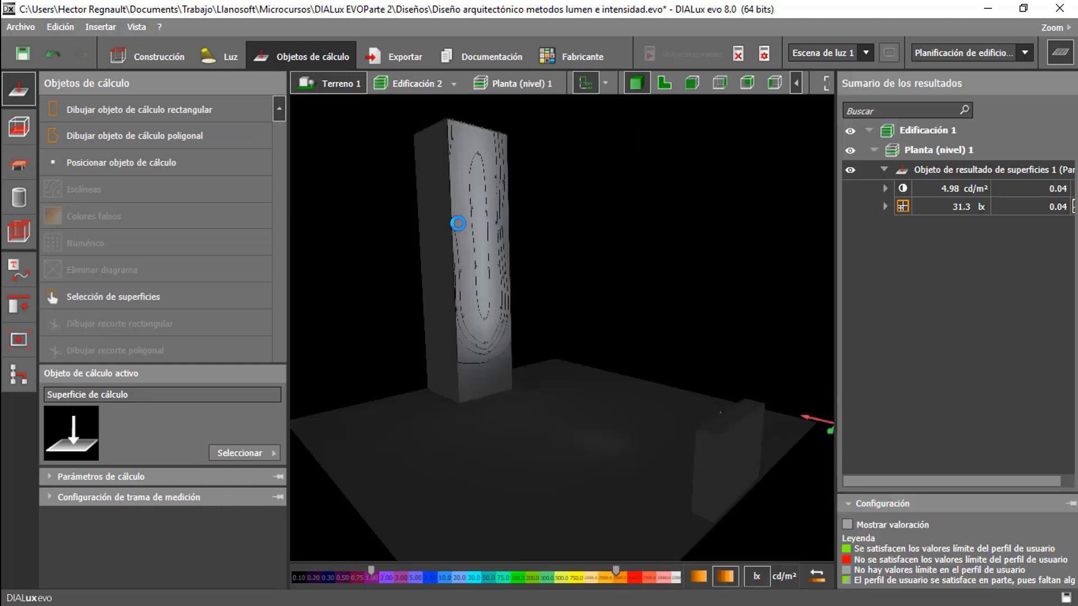
# Step: Display the calculation results in false colours and examine the isolines on the tower facade up close
pyautogui.click(1061, 84)
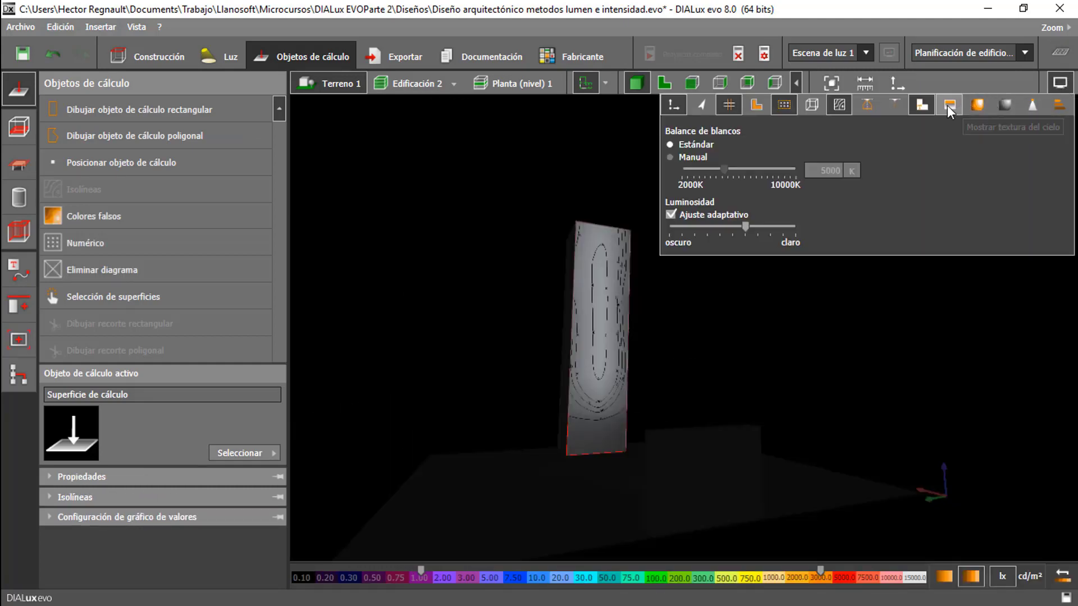
pyautogui.click(977, 106)
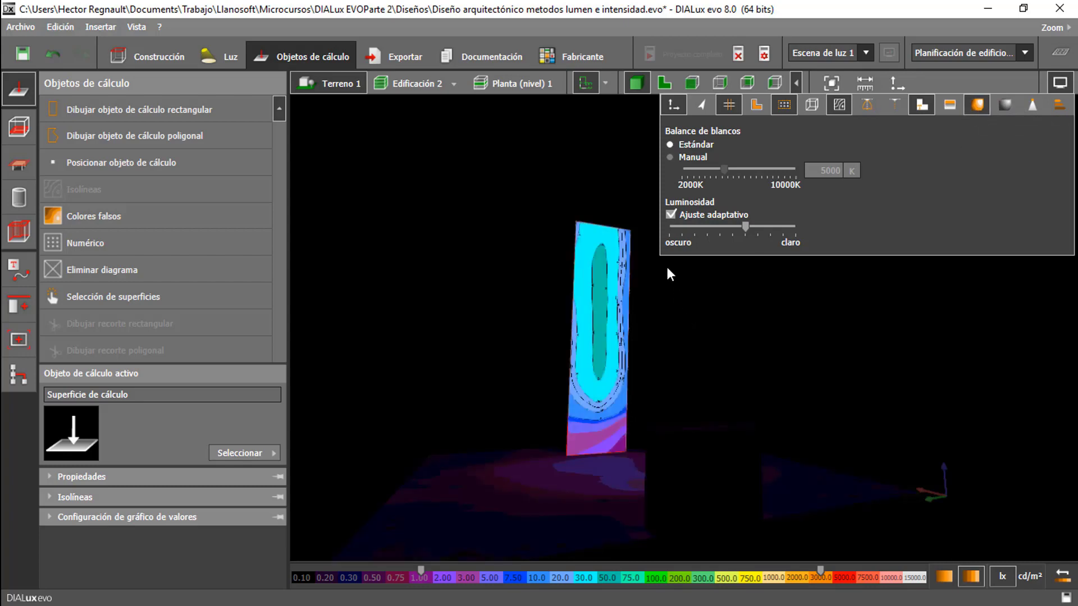
pyautogui.scroll(4, 652, 308)
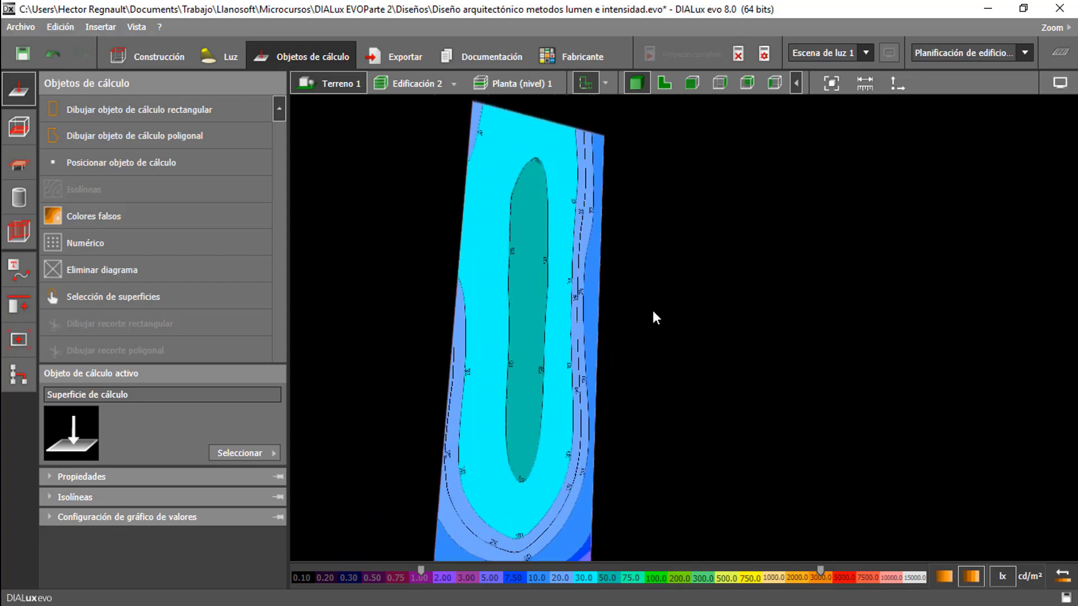
pyautogui.scroll(5, 652, 308)
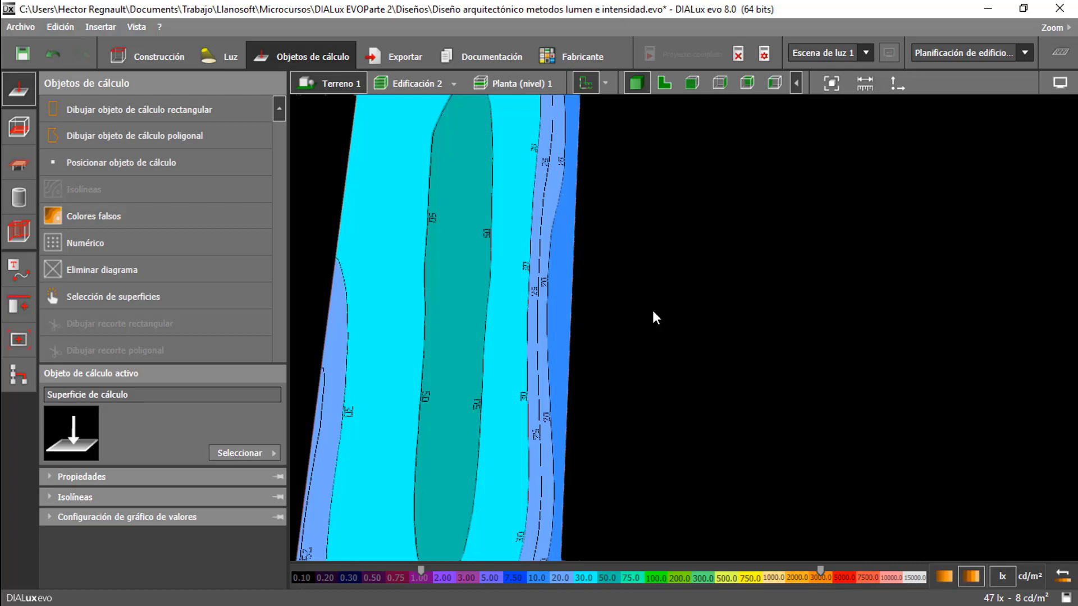
# Step: Render a raytrace image of the illuminated tower at 800 x 600 pixels and maximize the resulting image window
pyautogui.click(32, 132)
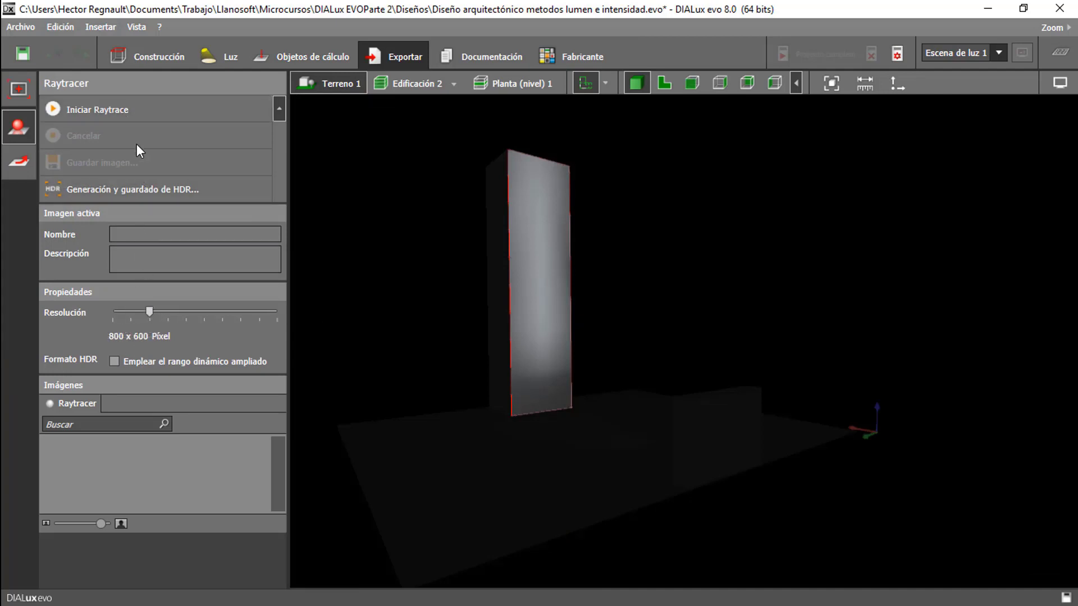
pyautogui.scroll(3, 542, 256)
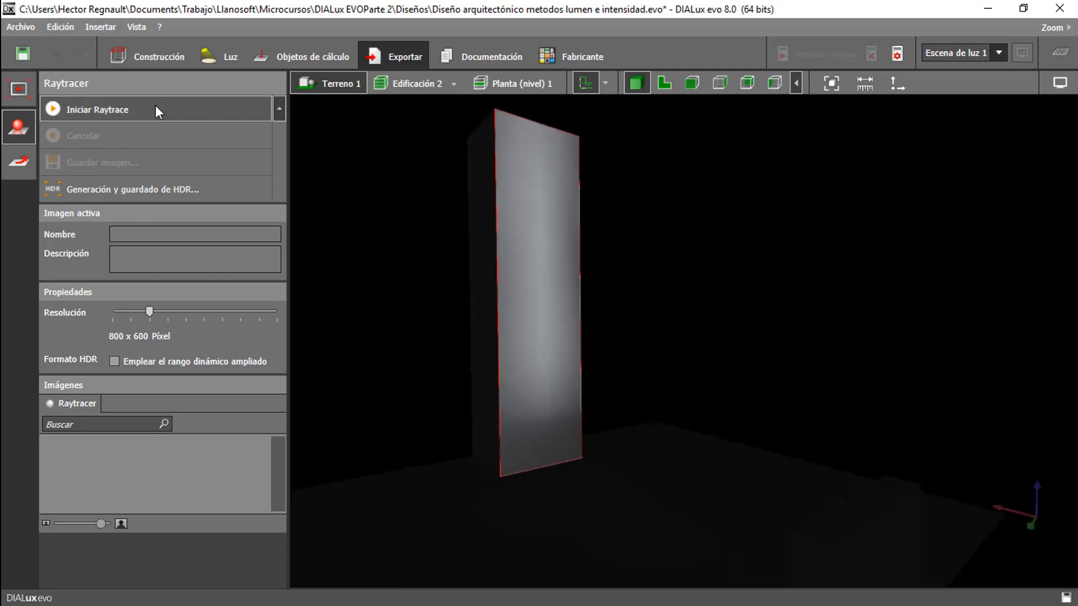
pyautogui.click(156, 110)
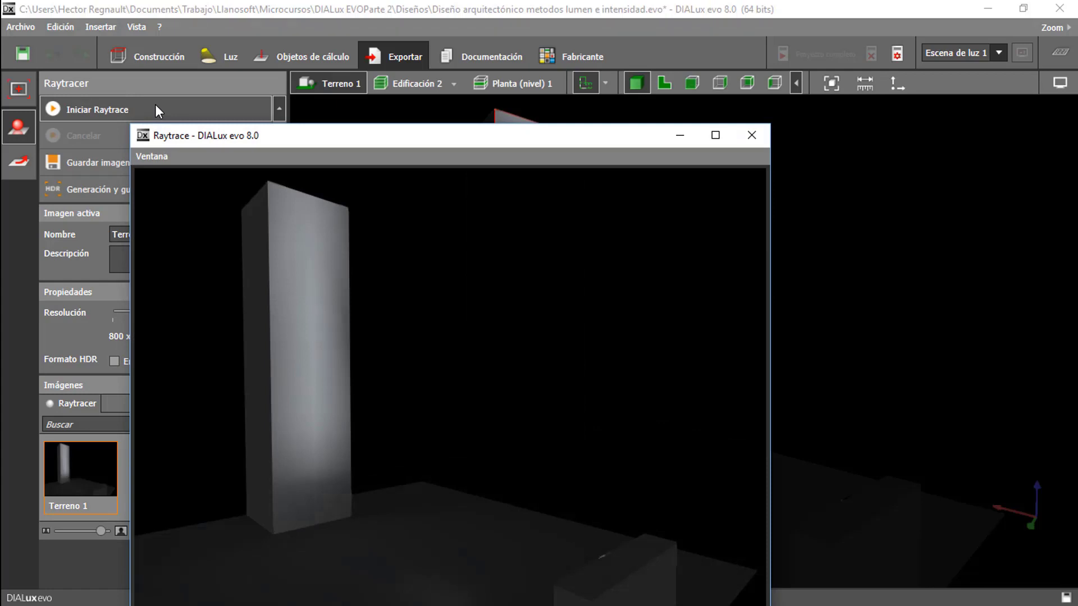
pyautogui.click(716, 136)
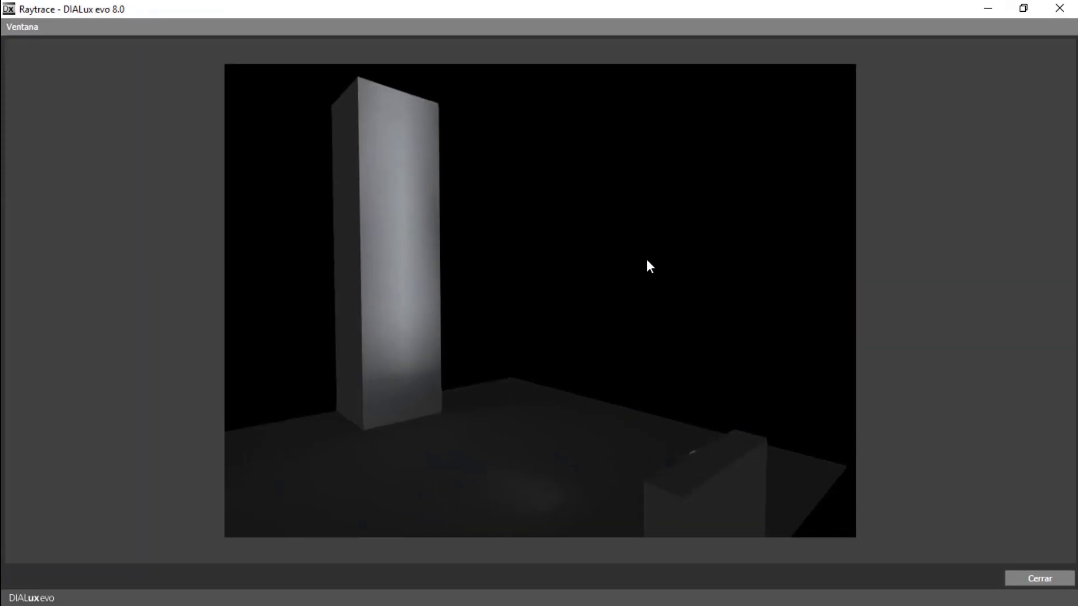
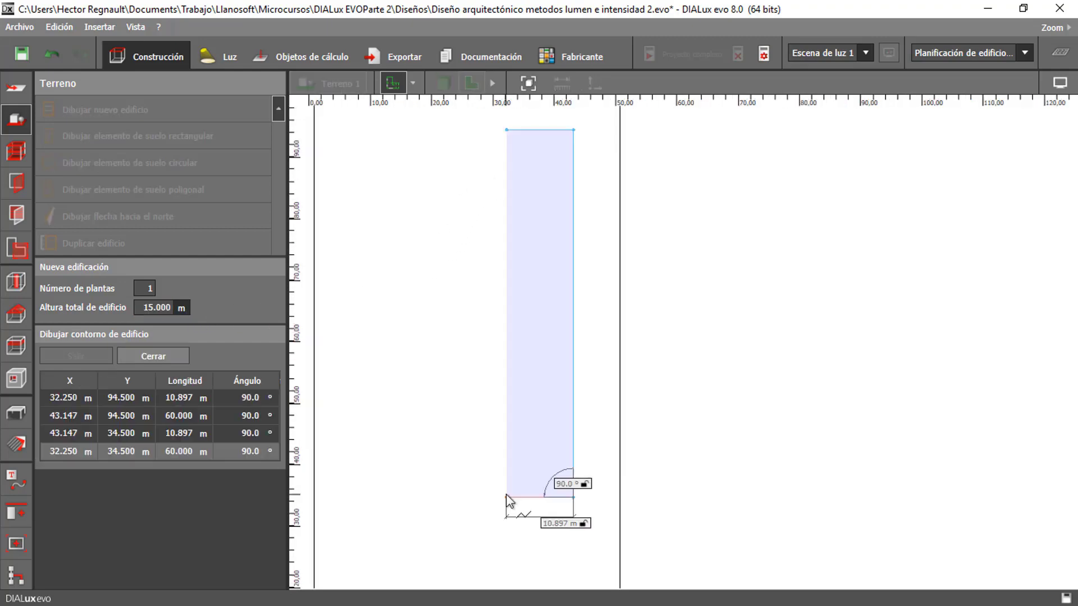
# Step: Finish the new 15 m high building by closing its outline at about 10.9 m by 60 m, and return to the site
pyautogui.click(507, 497)
pyautogui.rightClick(507, 498)
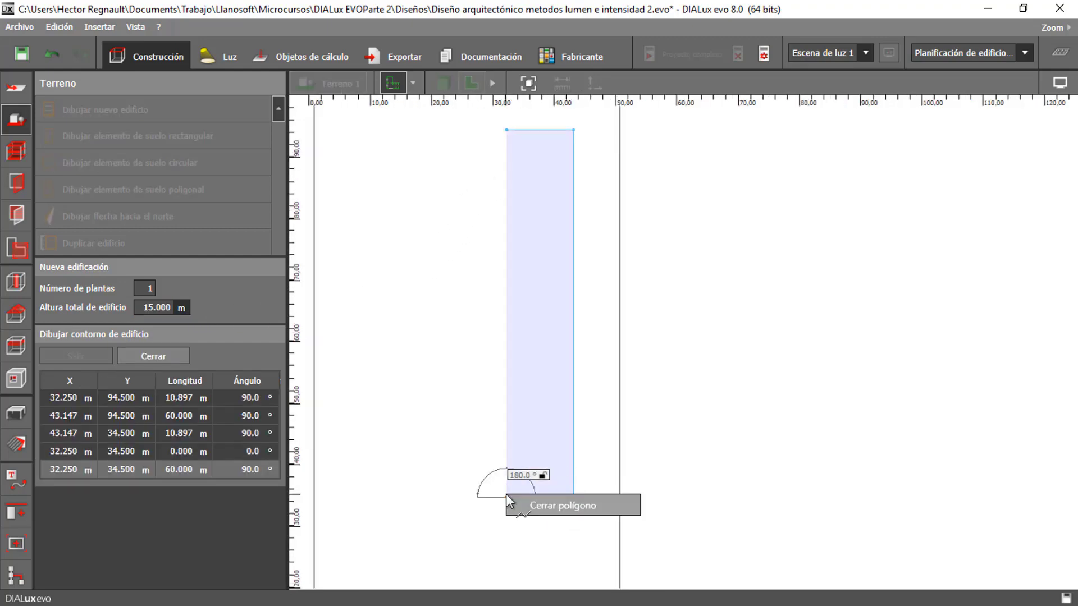
pyautogui.click(533, 510)
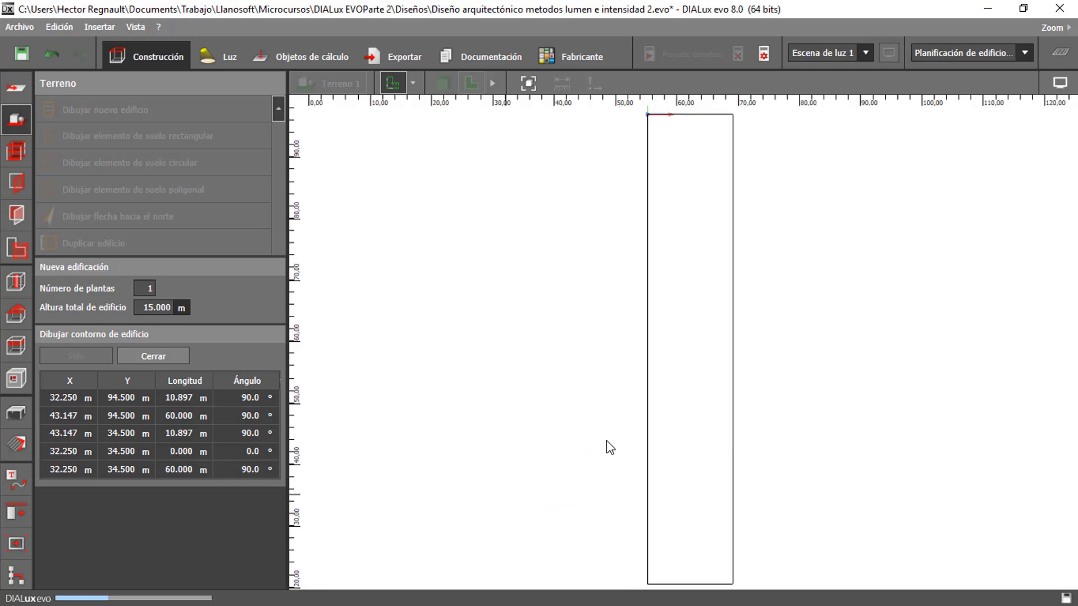
pyautogui.click(617, 82)
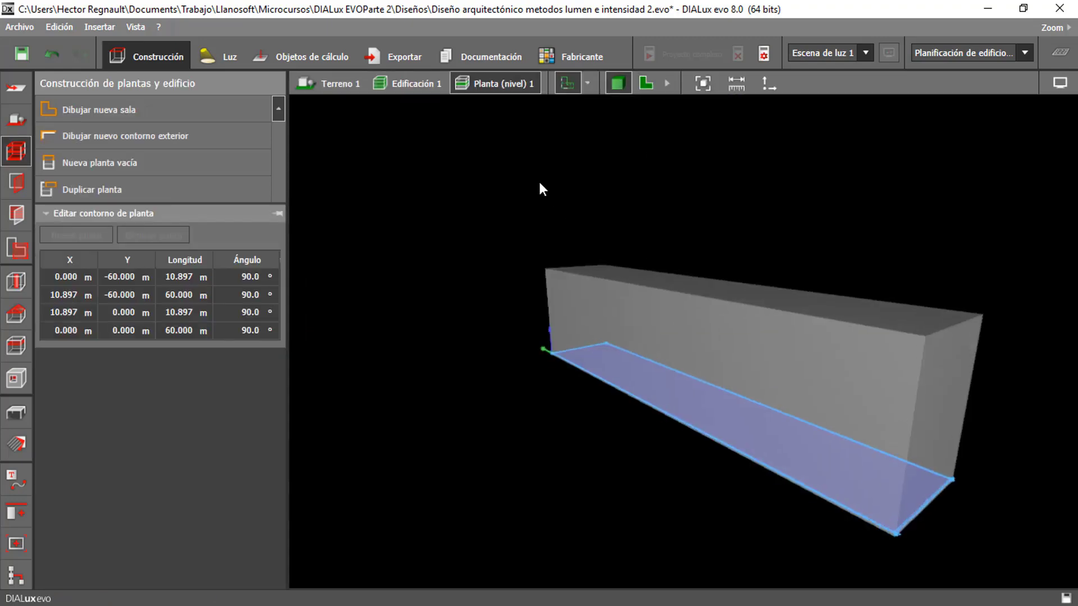
pyautogui.click(340, 85)
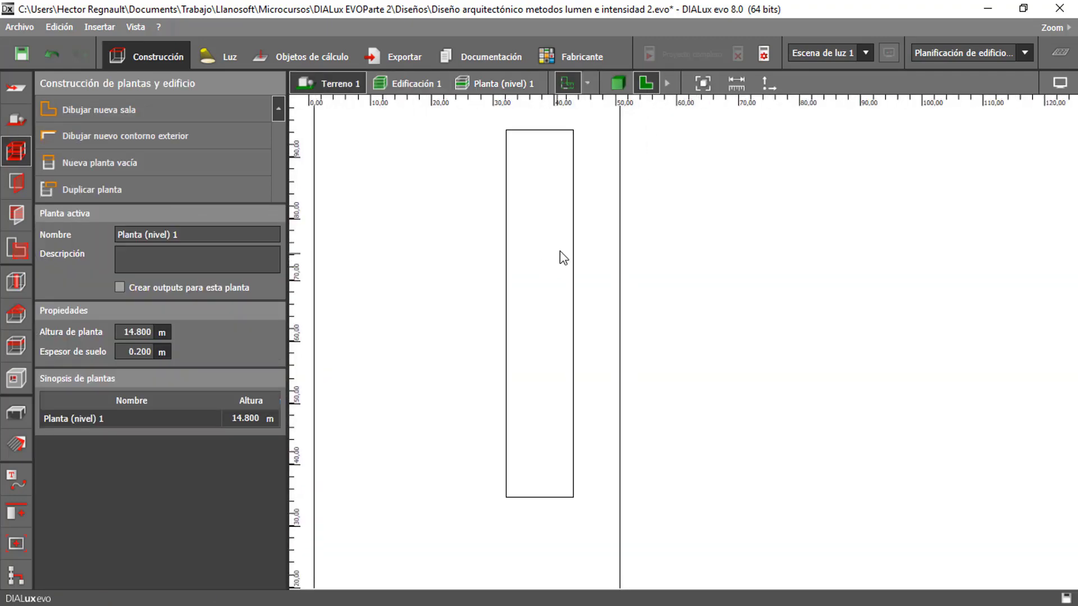
# Step: Move the building within the site to about X 37.5 m, Y 80.5 m, near the edge running along its length
pyautogui.click(16, 119)
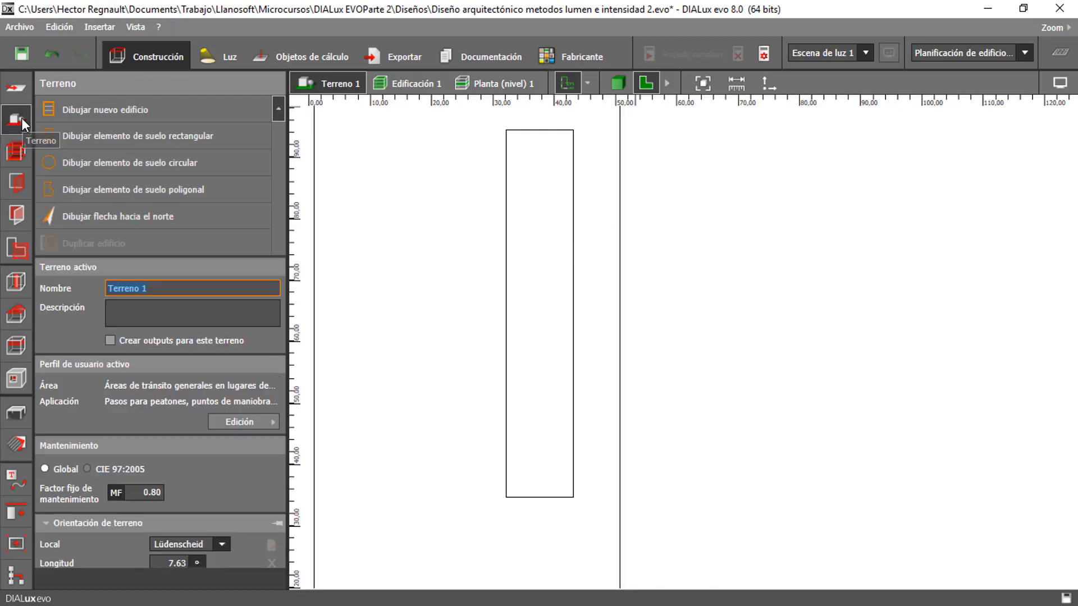
pyautogui.click(508, 164)
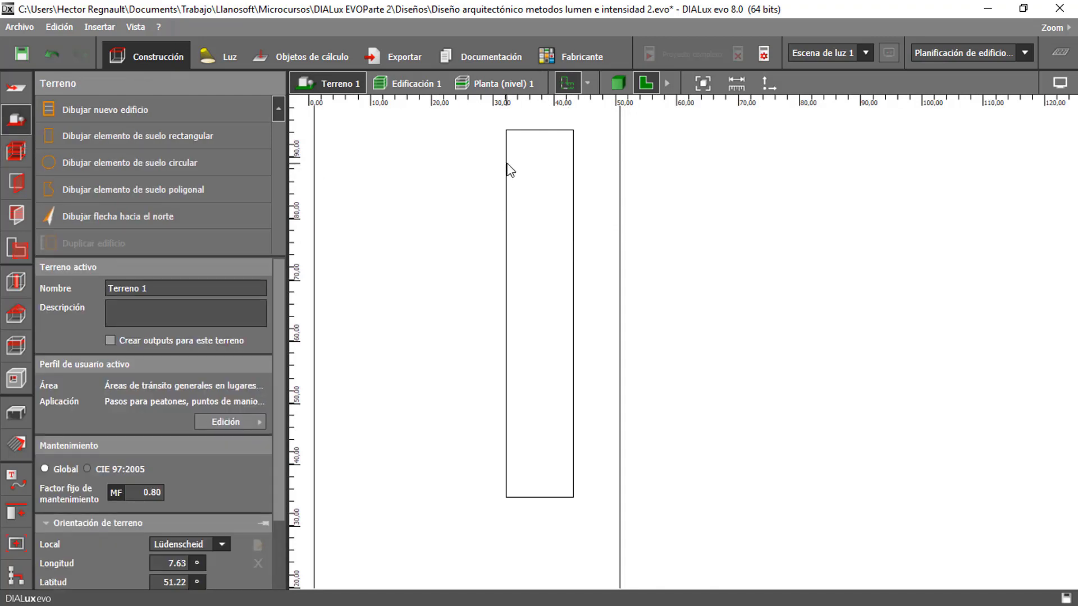
pyautogui.rightClick(507, 163)
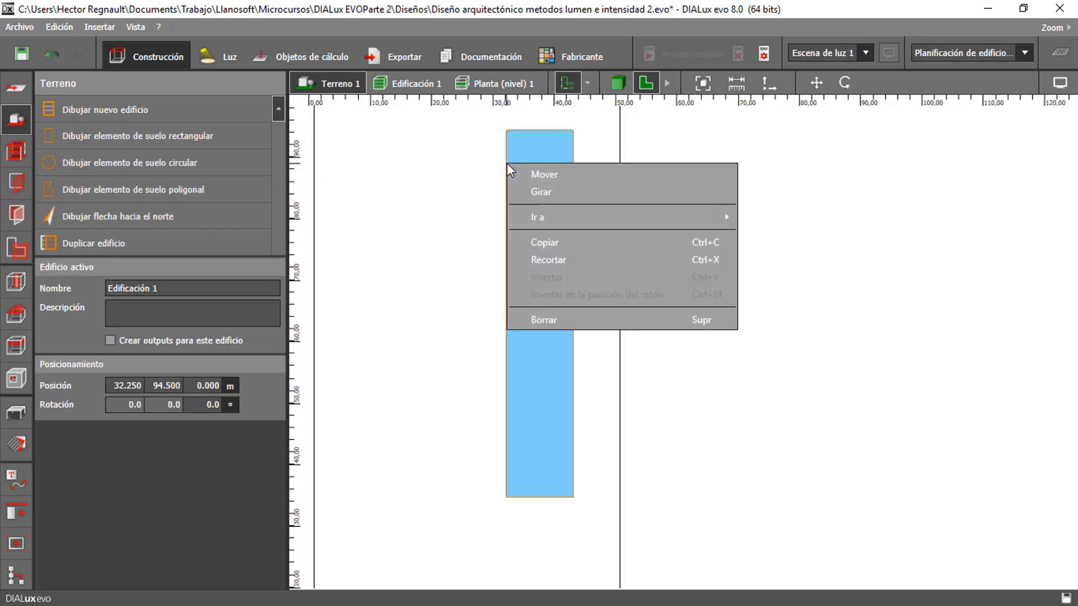
pyautogui.click(555, 174)
pyautogui.scroll(-2, 571, 200)
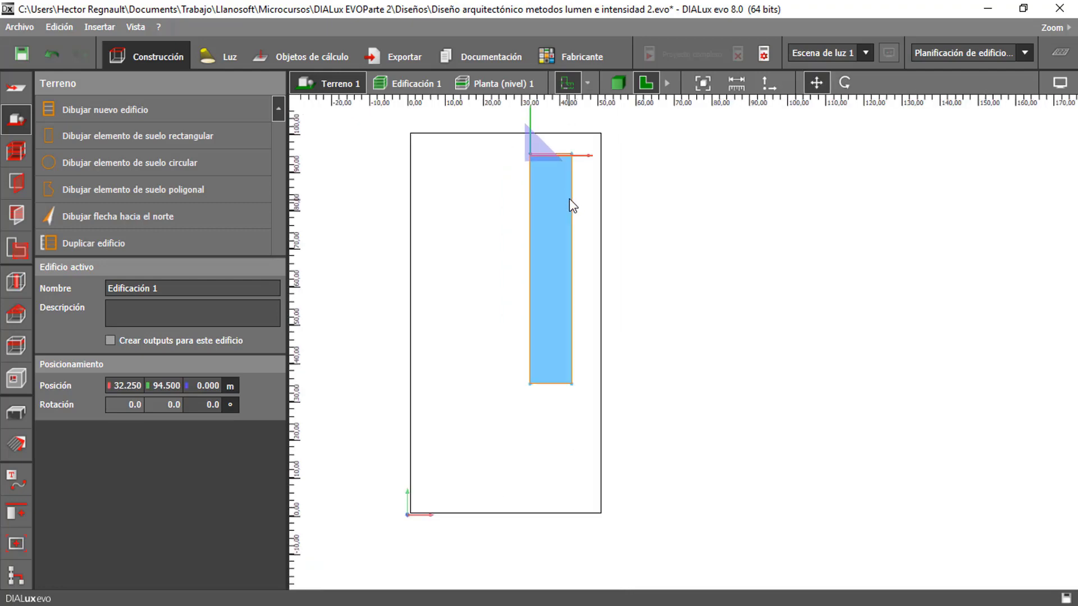
pyautogui.moveTo(532, 157); pyautogui.dragTo(662, 240)
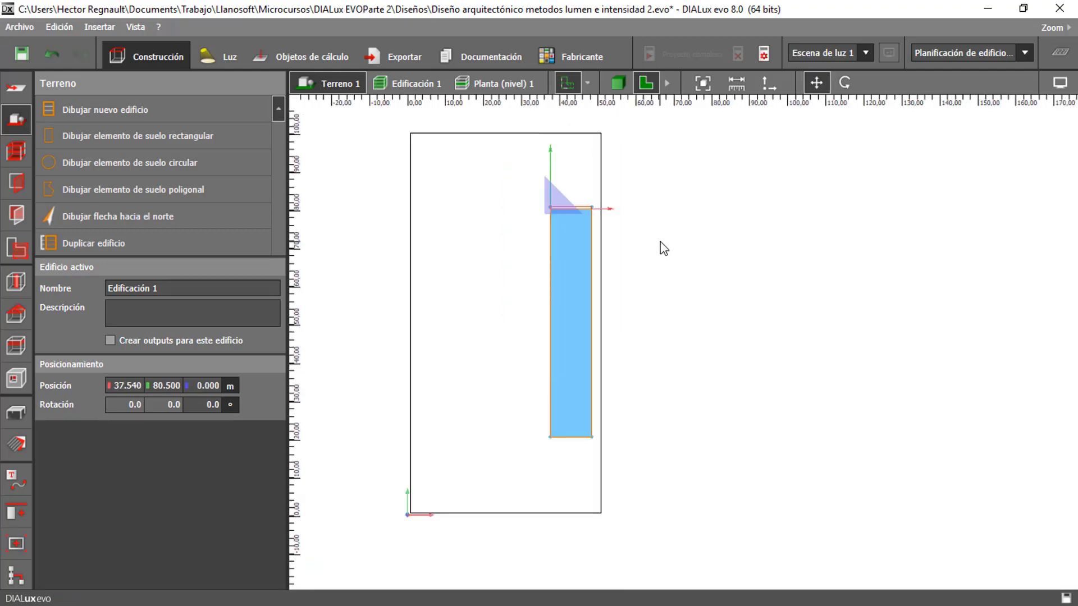
pyautogui.click(663, 246)
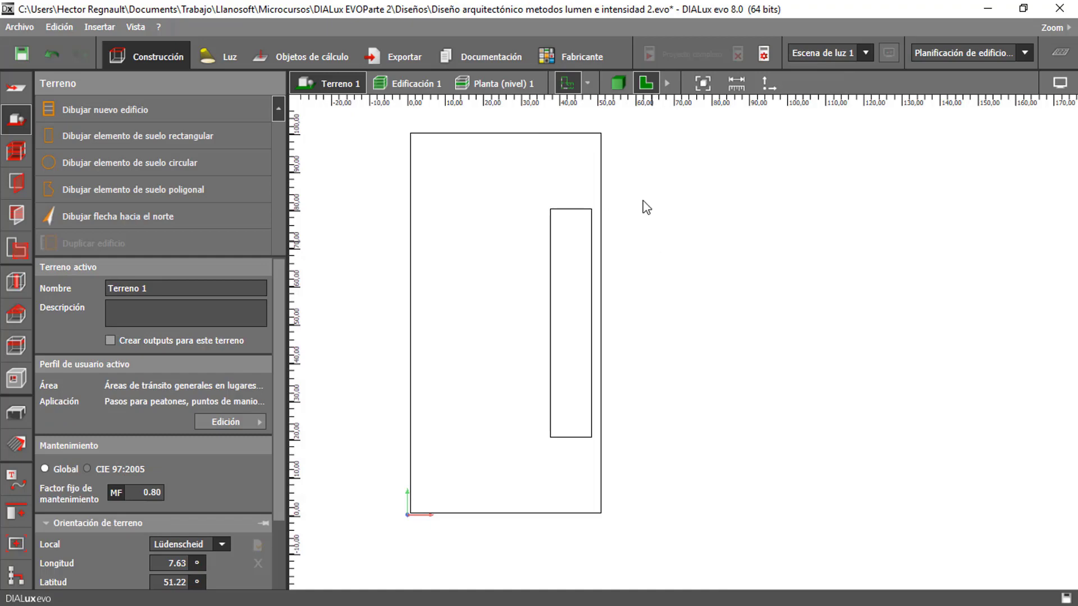
# Step: Apply the colour 9003 (Blanco señal) from the Negro/Blanco group of the colour catalogue to the building's outer walls in 3D
pyautogui.click(618, 83)
pyautogui.moveTo(778, 313); pyautogui.dragTo(808, 318, button='right')
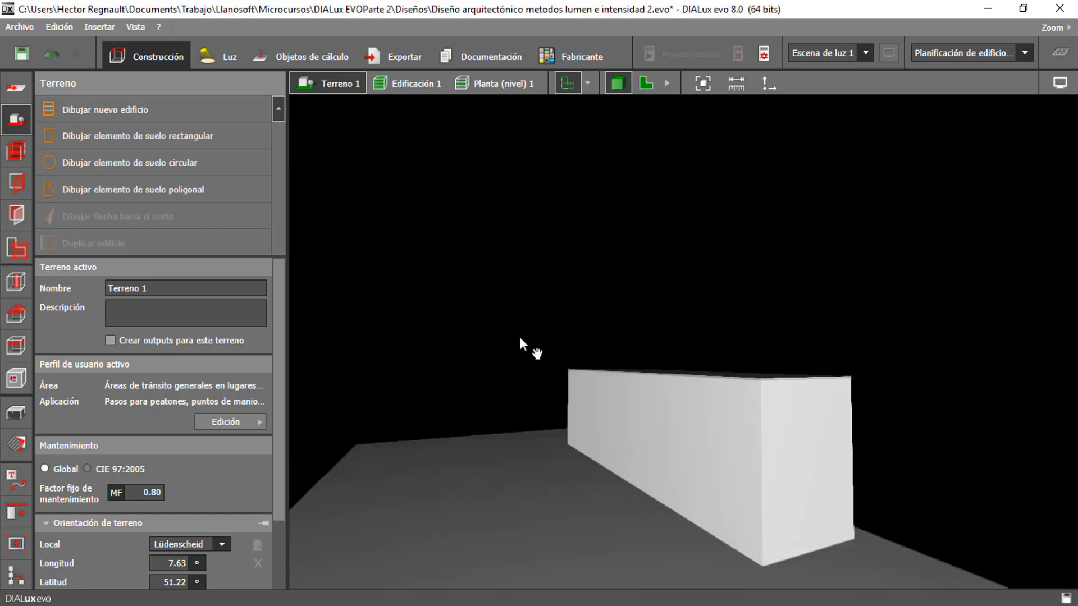
pyautogui.moveTo(528, 346); pyautogui.dragTo(526, 340, button='middle')
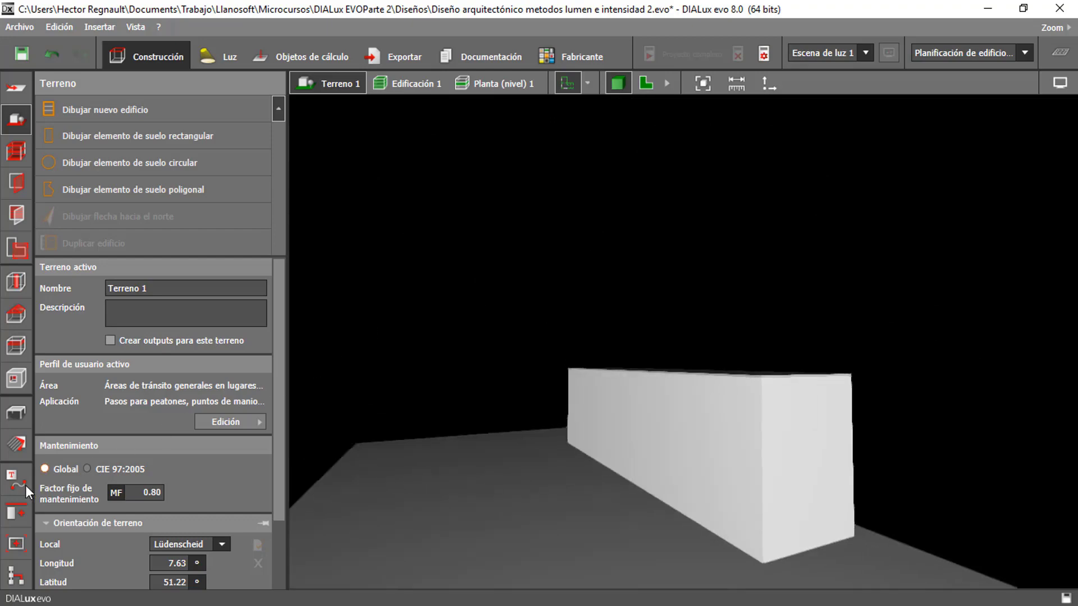
pyautogui.click(22, 449)
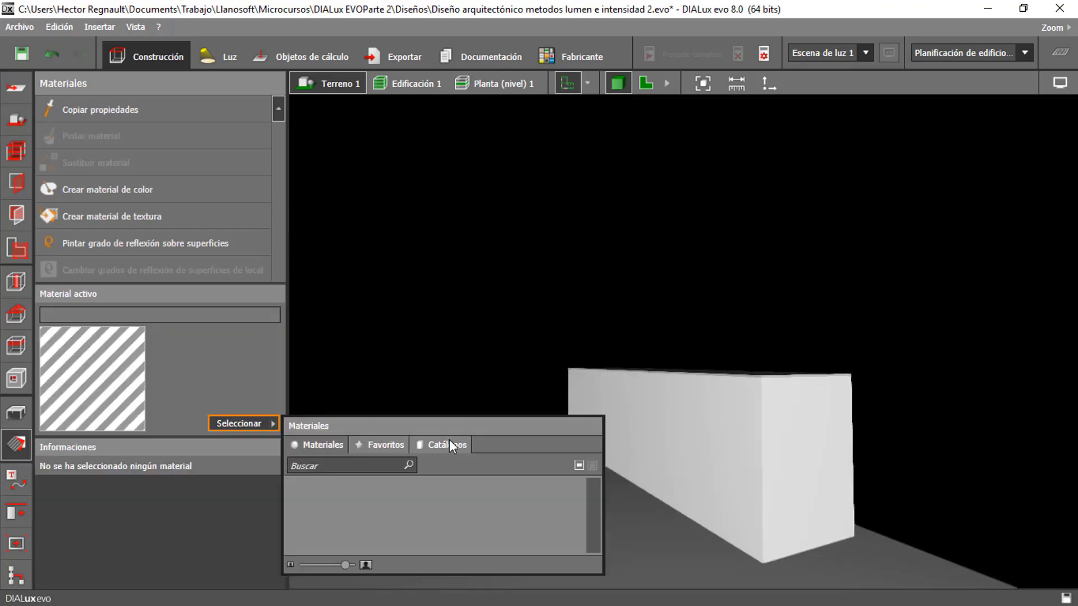
pyautogui.click(445, 445)
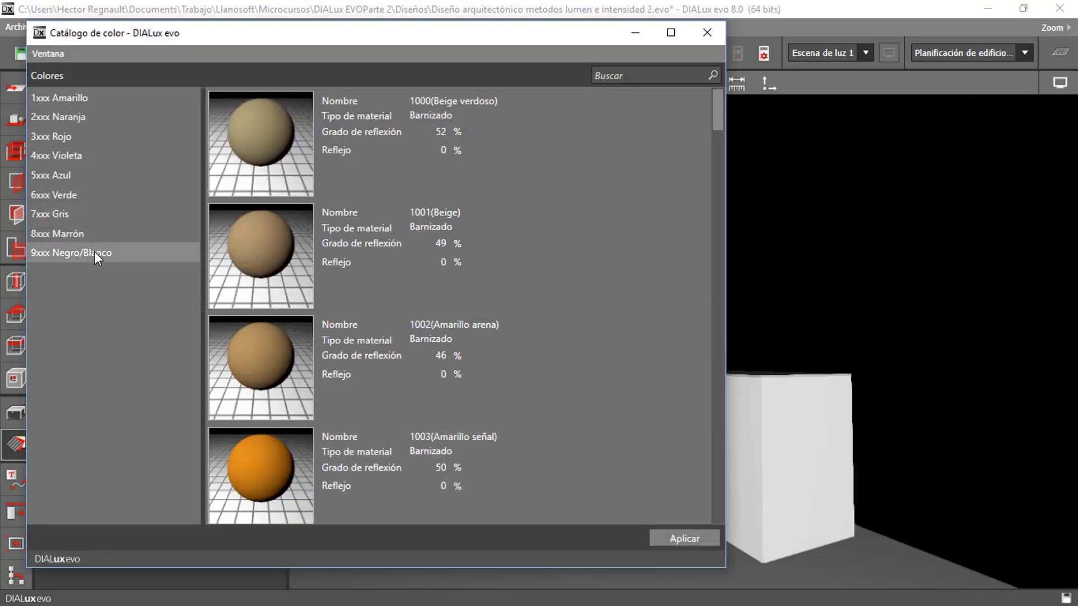
pyautogui.click(95, 252)
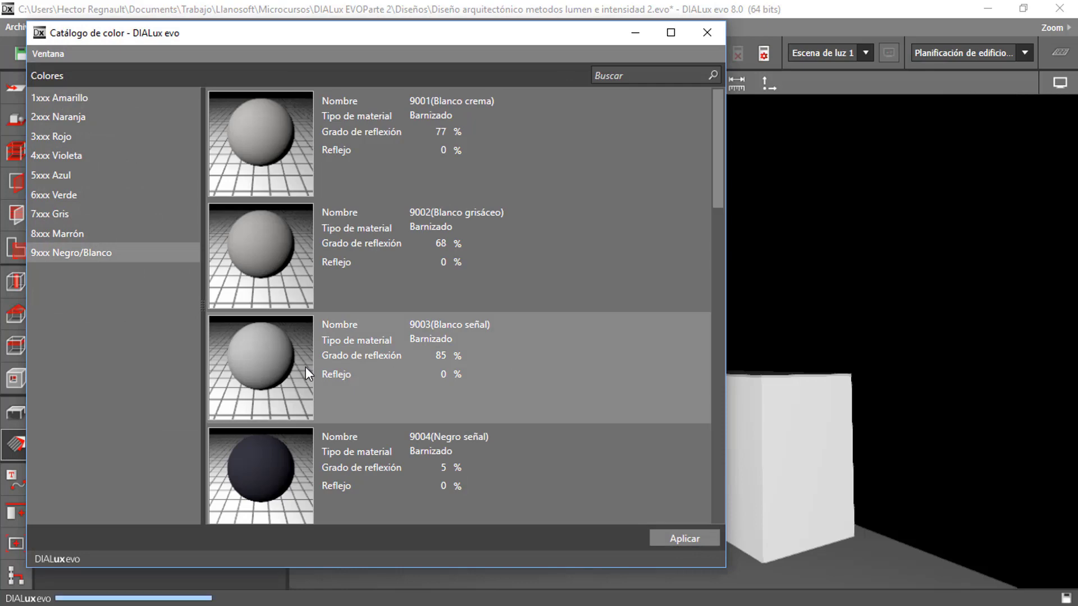
pyautogui.click(679, 539)
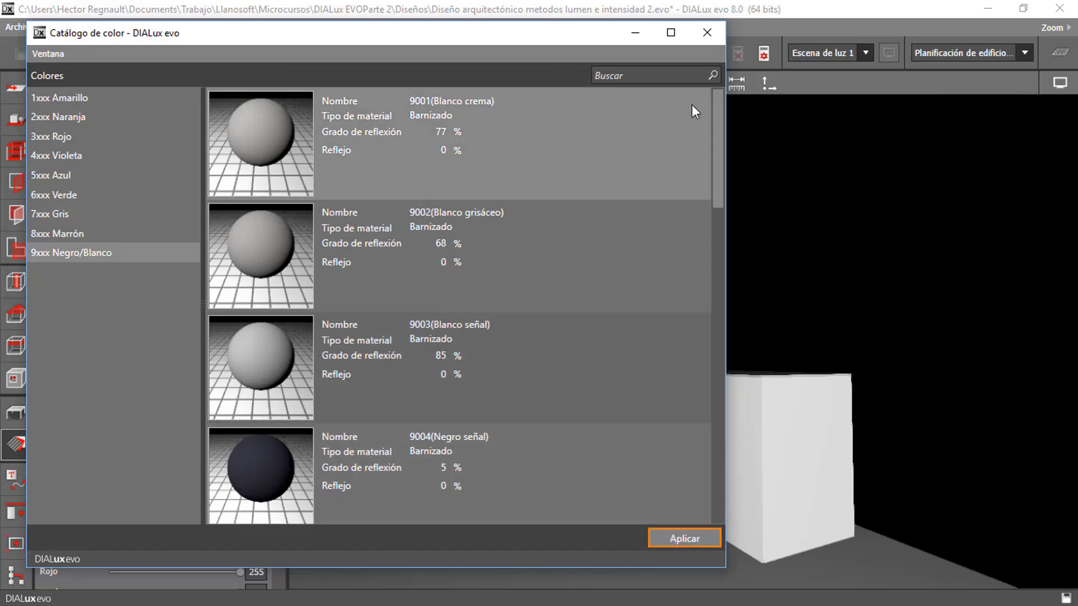
pyautogui.click(705, 33)
pyautogui.moveTo(92, 368); pyautogui.dragTo(712, 432)
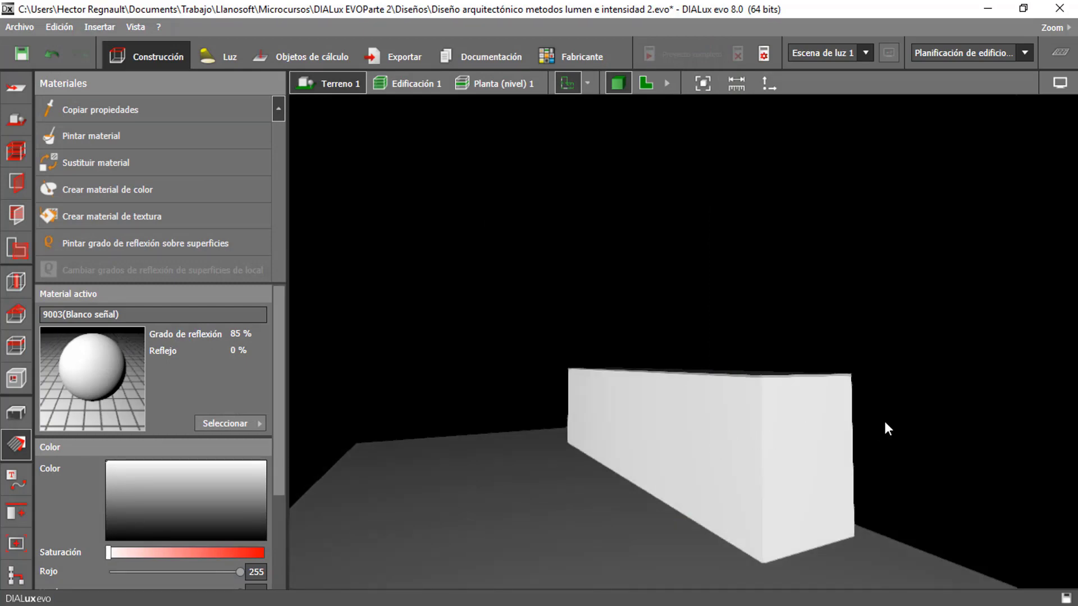
pyautogui.moveTo(883, 425); pyautogui.dragTo(908, 423)
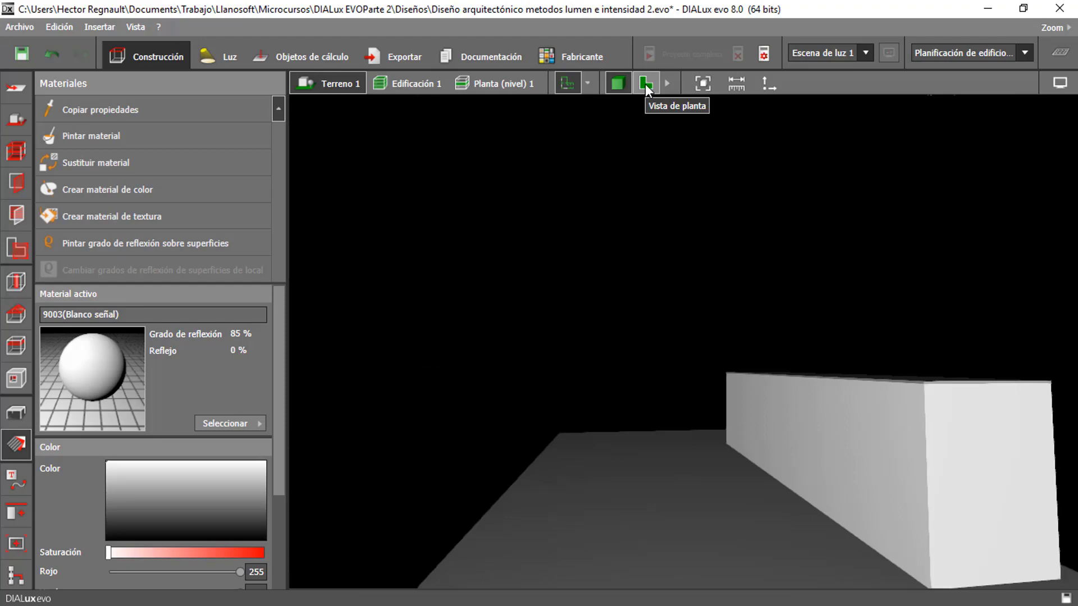
# Step: In plan view, draw 12 m reference lines outward from both corners of the building's long facade, perpendicular to it
pyautogui.click(646, 83)
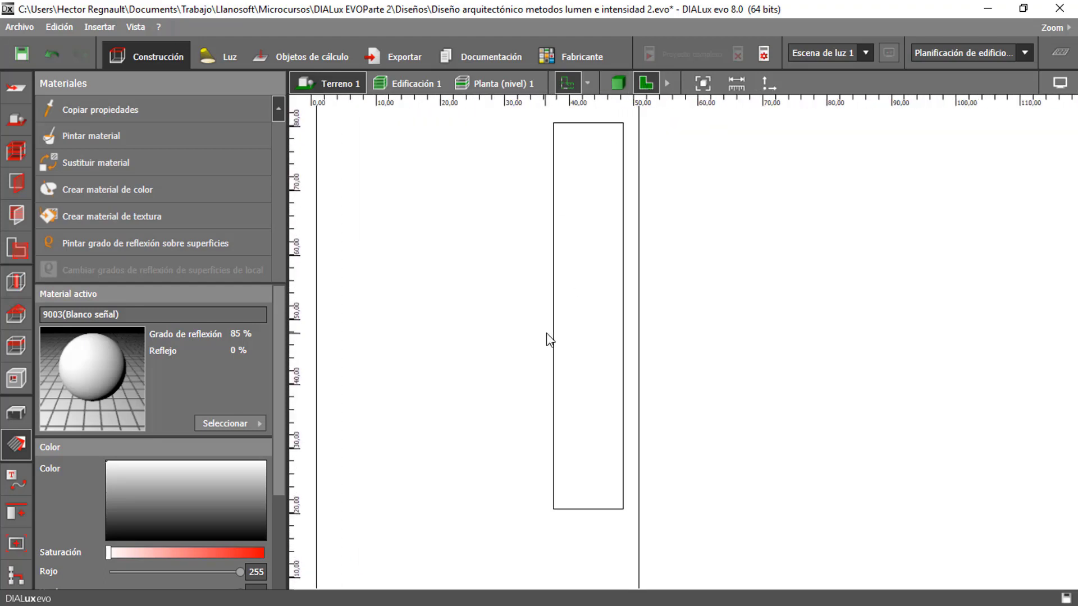
pyautogui.click(16, 481)
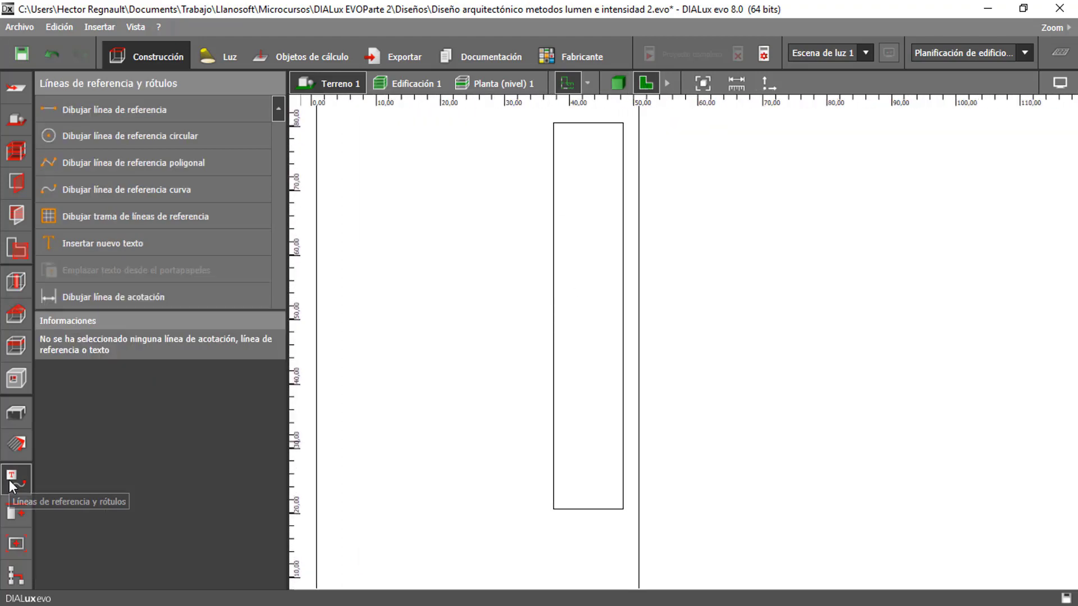
pyautogui.click(164, 113)
pyautogui.scroll(1, 430, 510)
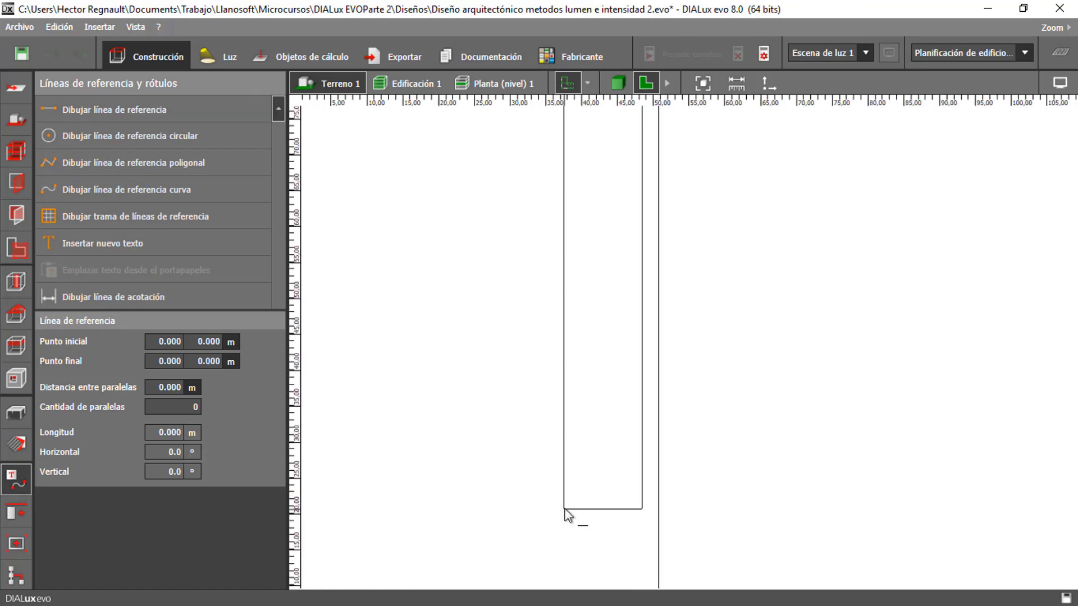
pyautogui.click(554, 509)
pyautogui.write('12')
pyautogui.press('Tab')
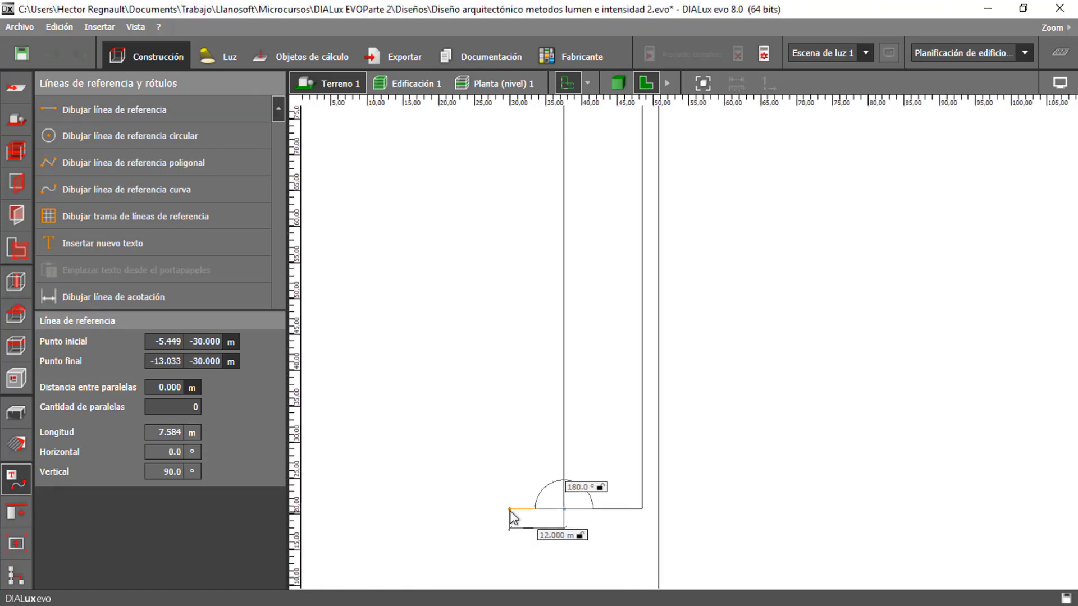
pyautogui.press('Return')
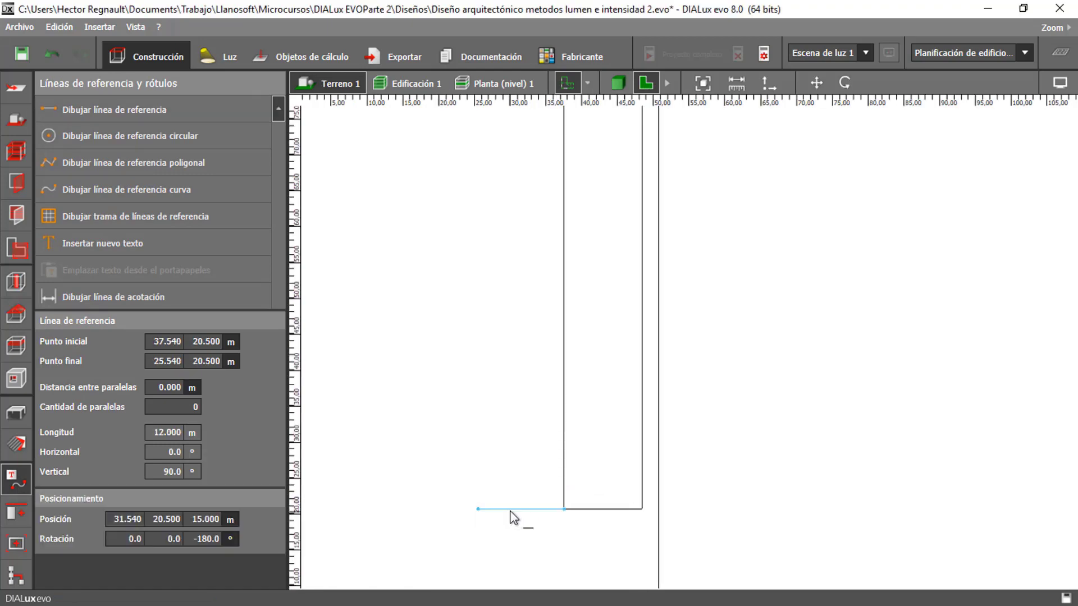
pyautogui.scroll(-2, 515, 518)
pyautogui.scroll(1, 522, 453)
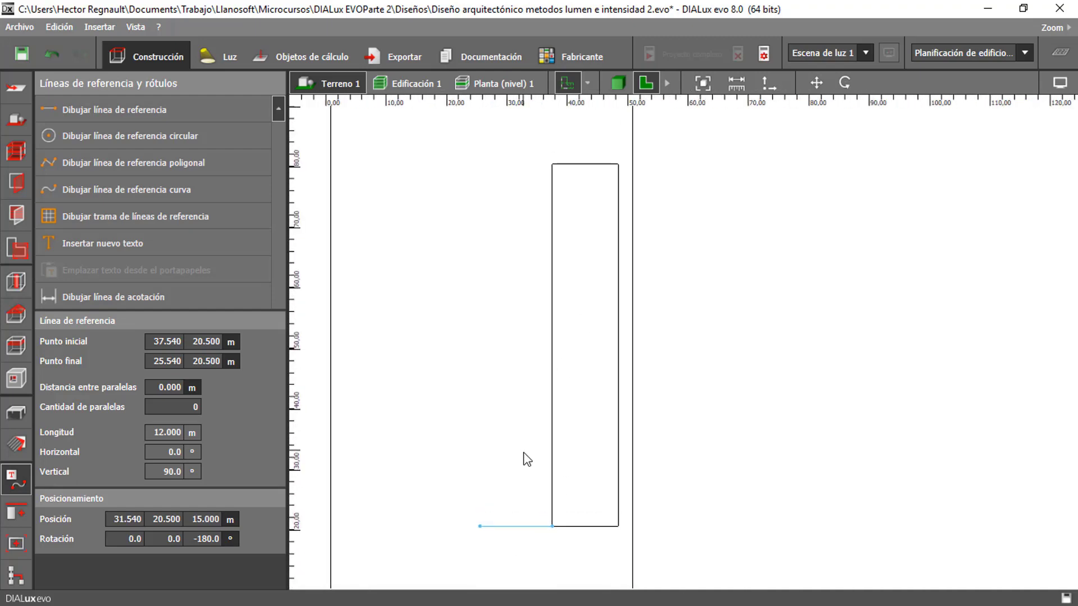
pyautogui.scroll(1, 502, 516)
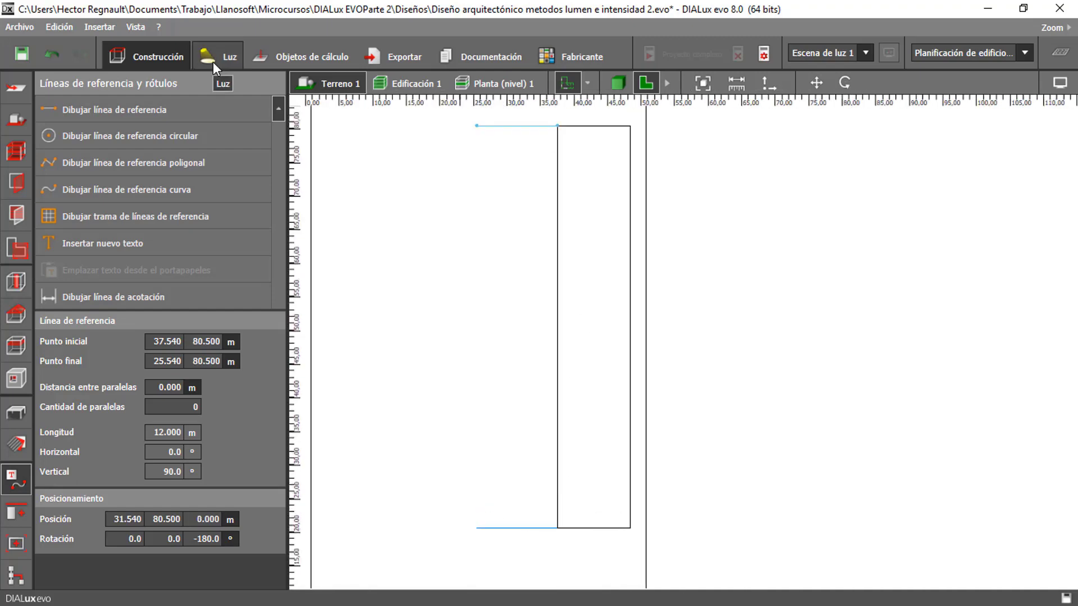
# Step: Pick the HNF003 1xSON-T400W S-WB floodlight without colour code from Philips' exterior sports and area projectors as the active luminaire
pyautogui.click(213, 62)
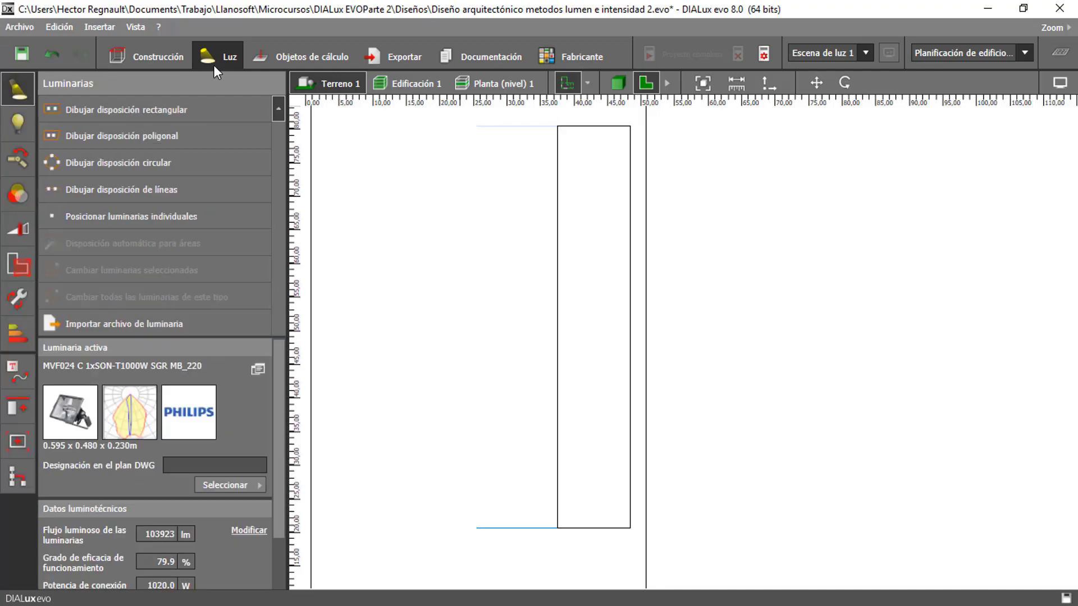
pyautogui.click(264, 483)
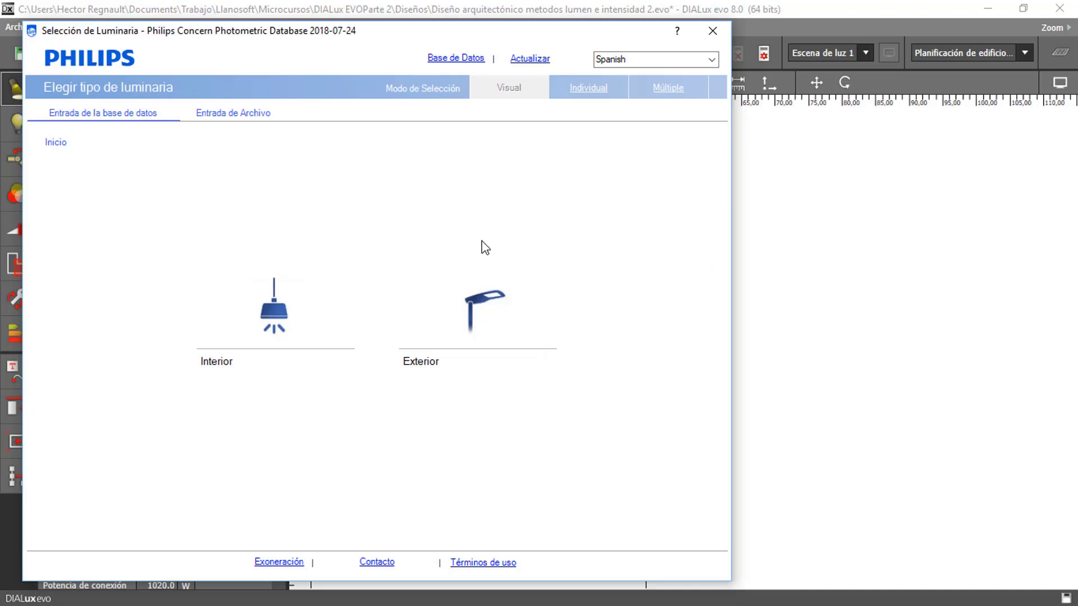
pyautogui.click(481, 308)
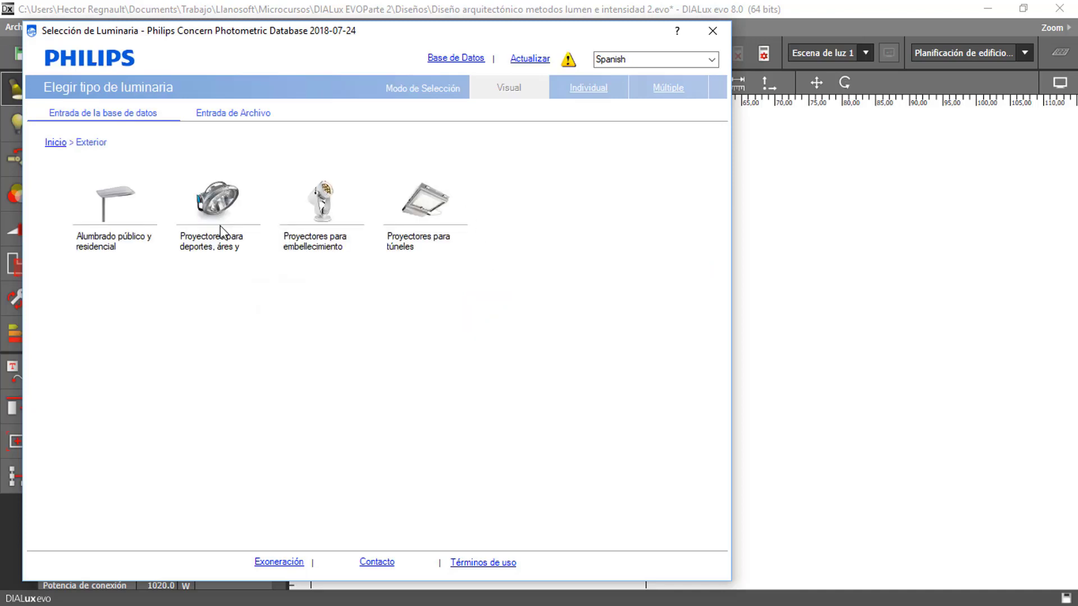
pyautogui.click(211, 238)
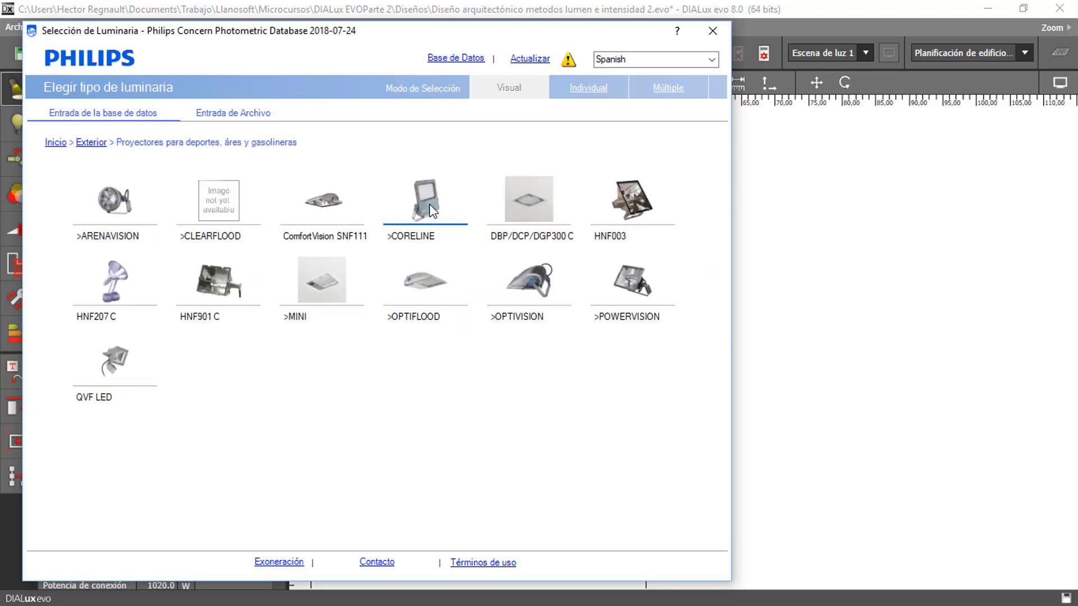
pyautogui.click(621, 211)
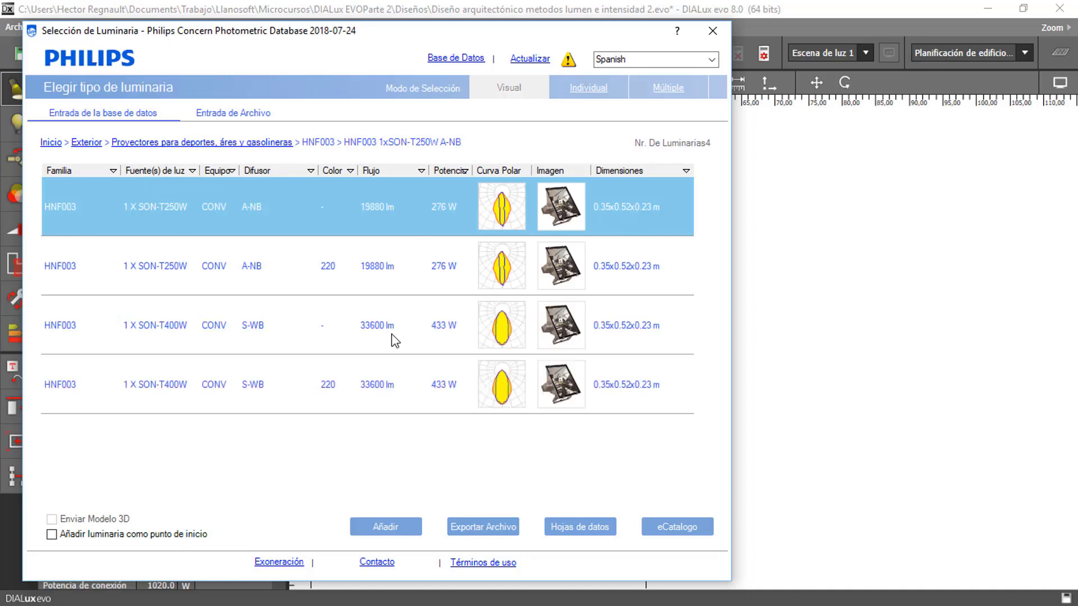
pyautogui.click(392, 334)
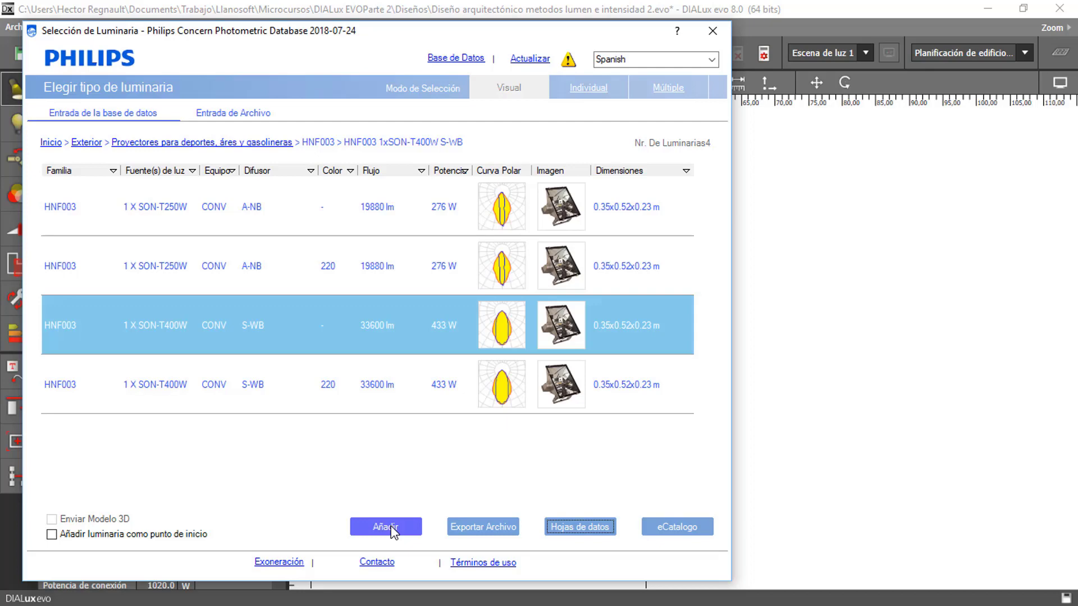
pyautogui.click(393, 530)
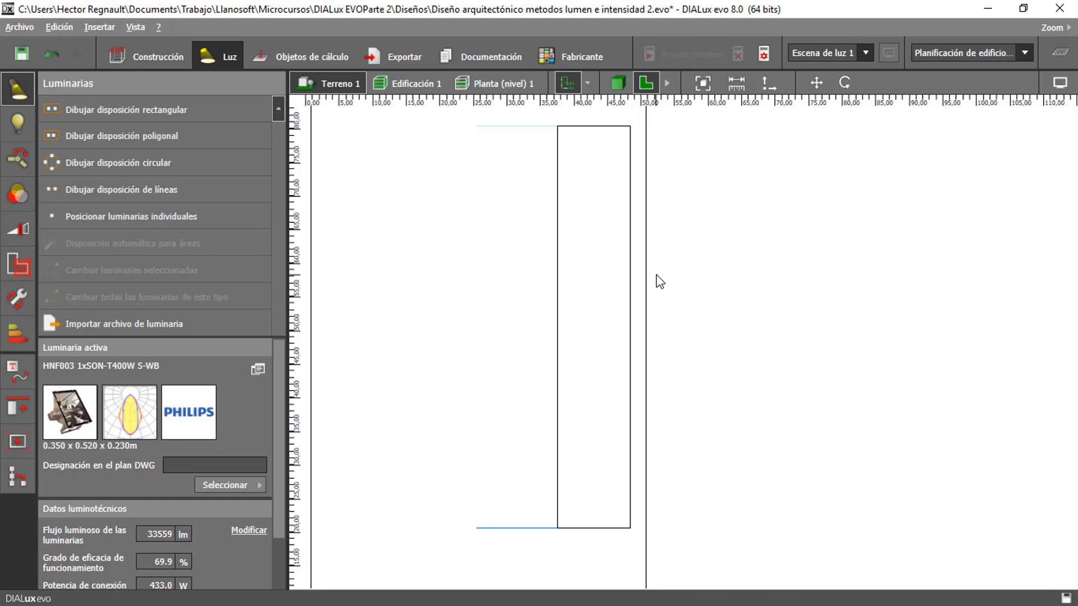
# Step: Draw a 60 m luminaire line between the outer ends of the two reference lines and set its quantity to 14
pyautogui.click(95, 187)
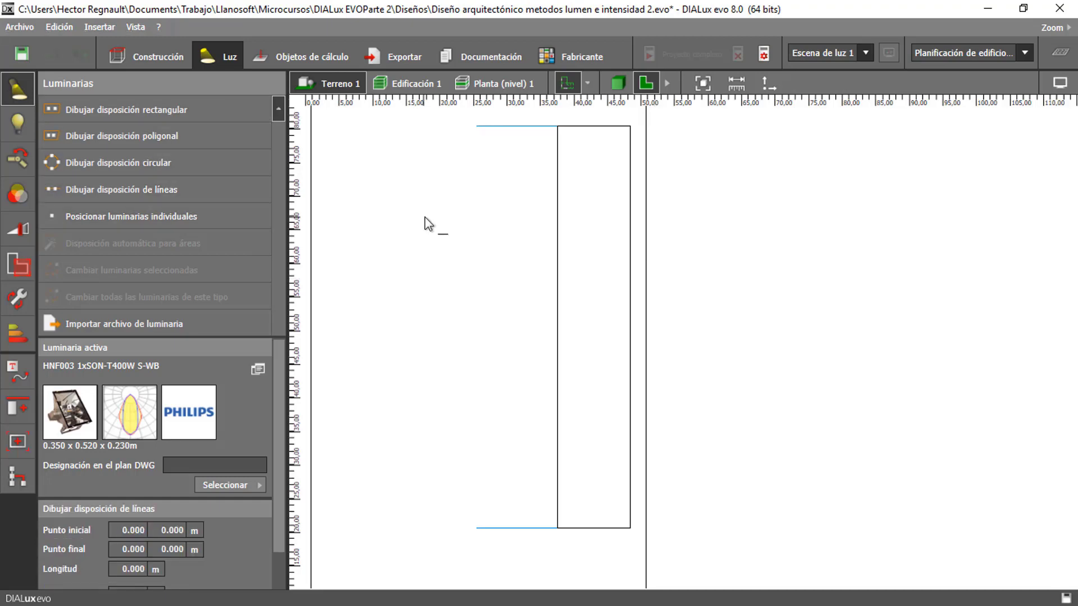
pyautogui.click(476, 126)
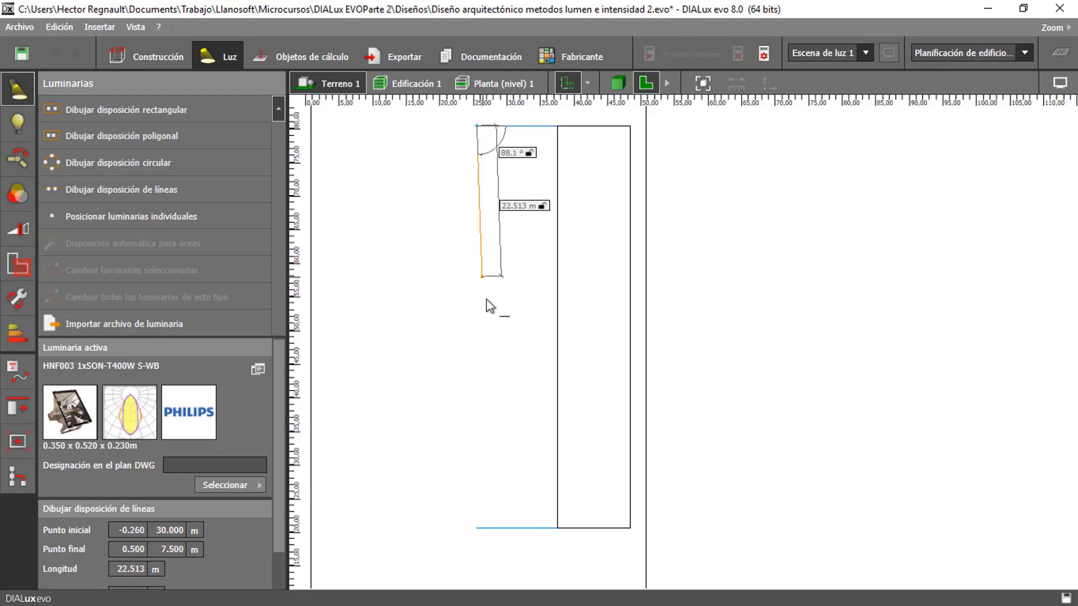
pyautogui.click(476, 526)
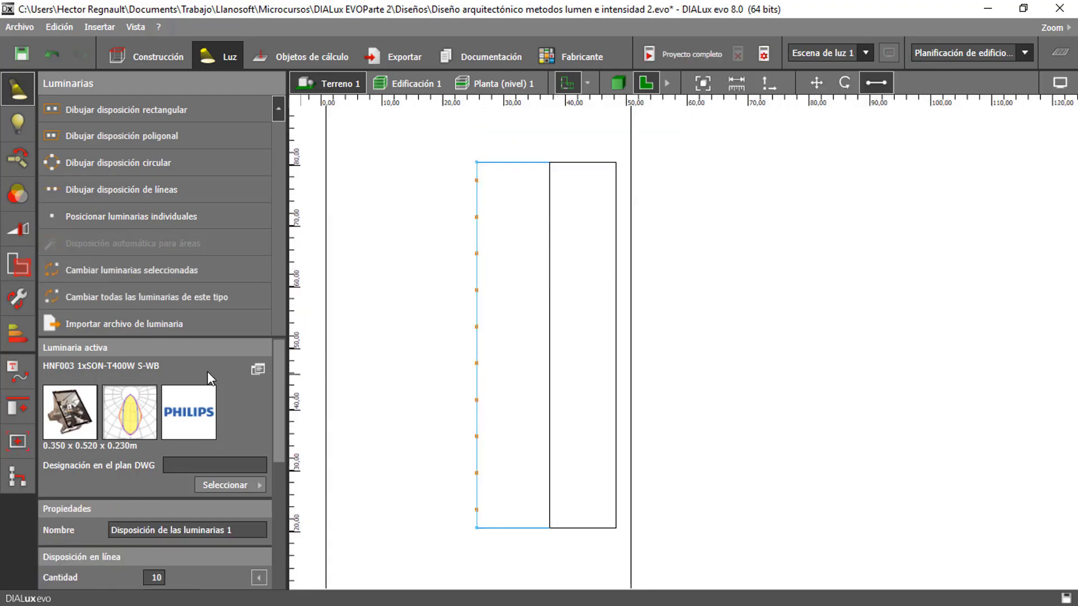
pyautogui.scroll(-3, 181, 389)
pyautogui.doubleClick(159, 461)
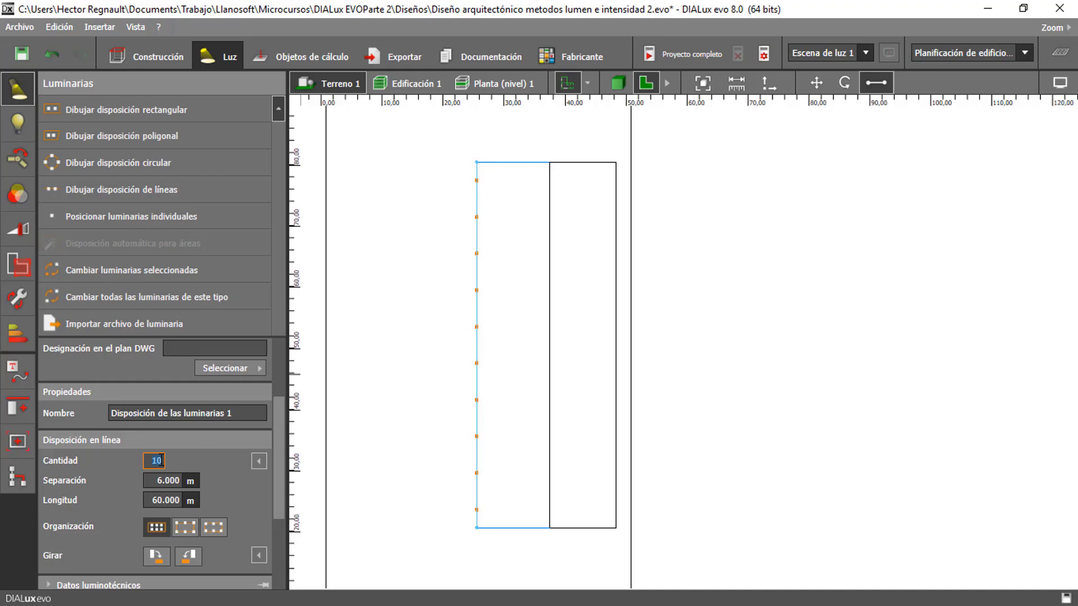
pyautogui.write('14')
pyautogui.press('Return')
# Step: Set the light point height of the luminaire line to 0.1 m, checking it in an elevation view
pyautogui.click(667, 83)
pyautogui.click(729, 83)
pyautogui.scroll(5, 691, 281)
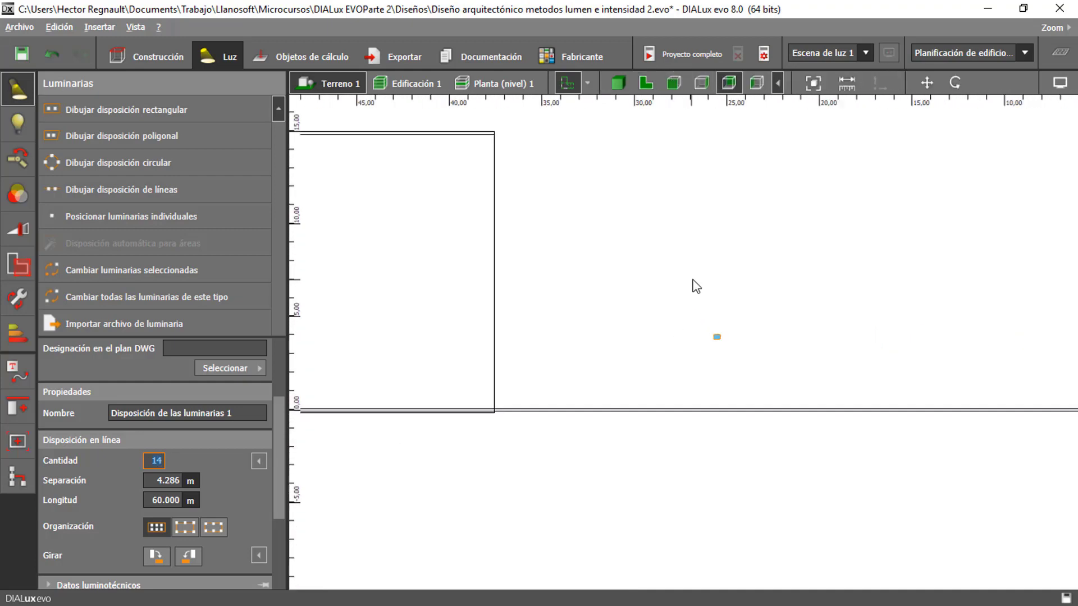
pyautogui.scroll(2, 715, 341)
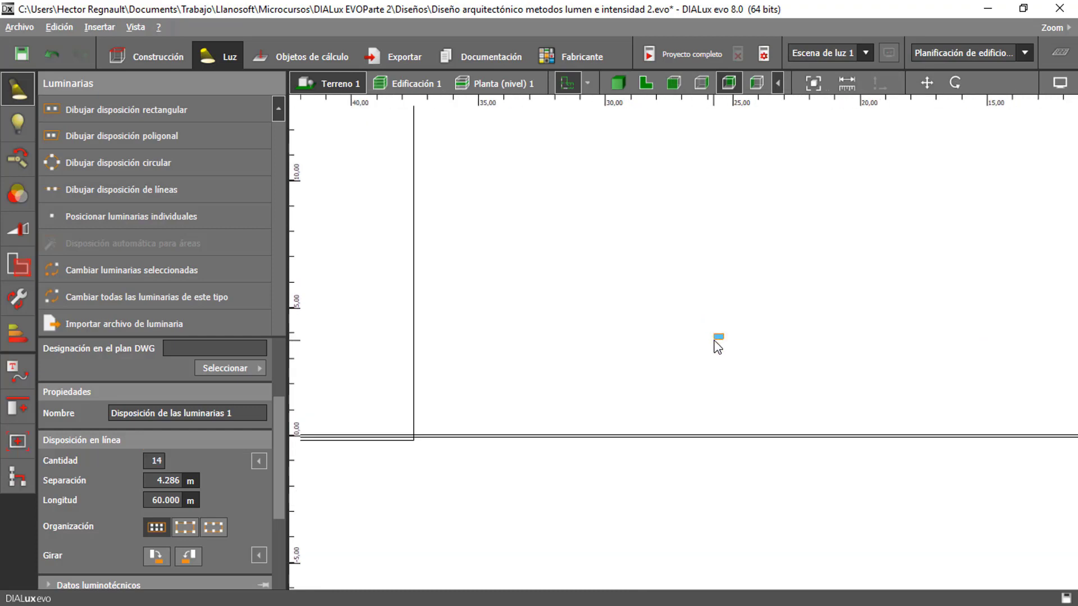
pyautogui.scroll(1, 721, 347)
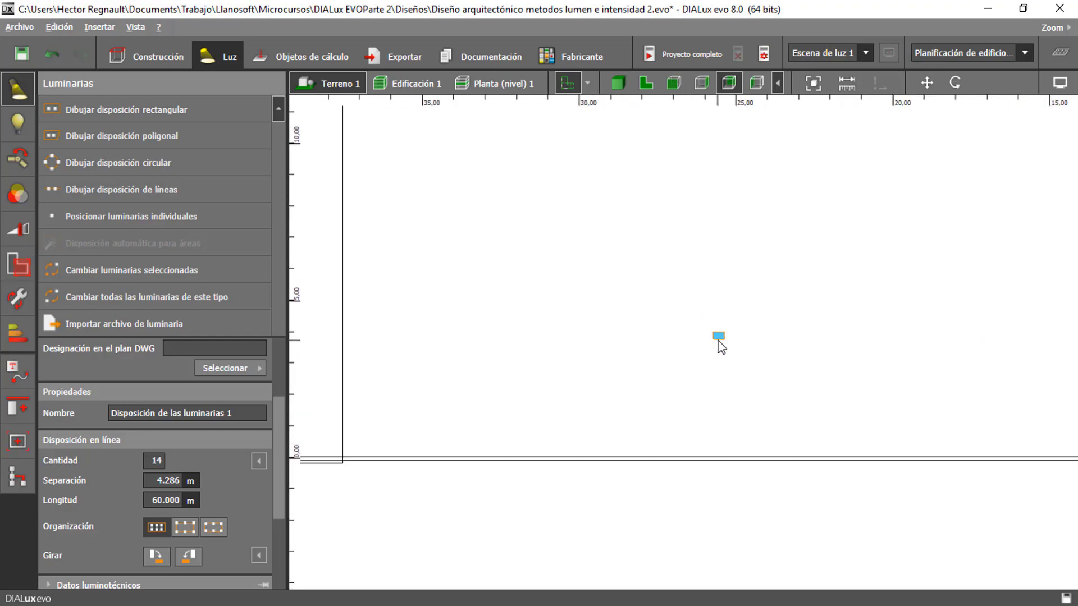
pyautogui.click(719, 338)
pyautogui.click(219, 464)
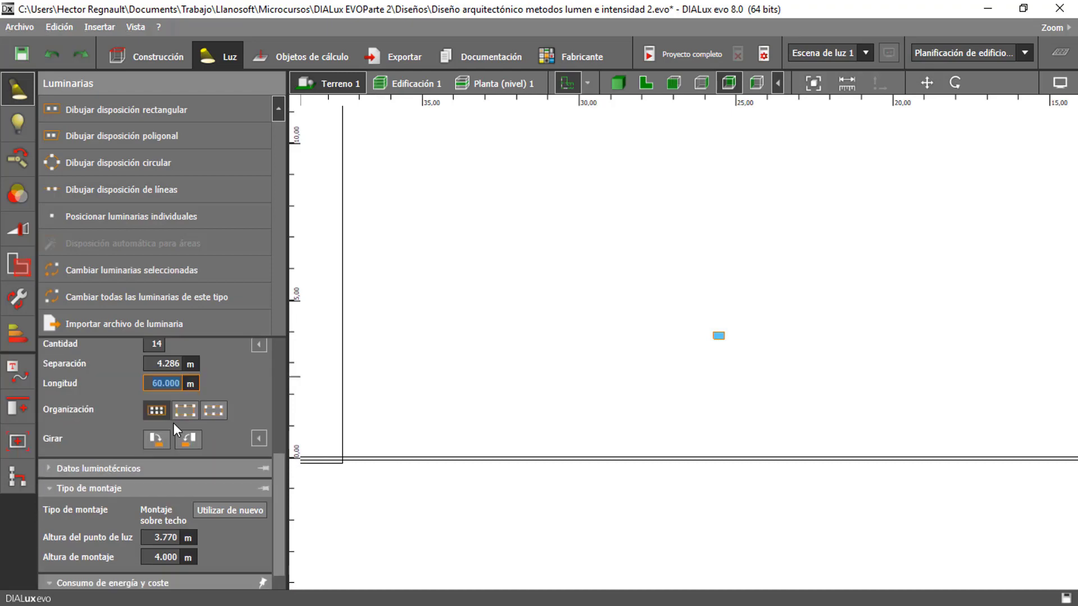
pyautogui.scroll(-1, 173, 423)
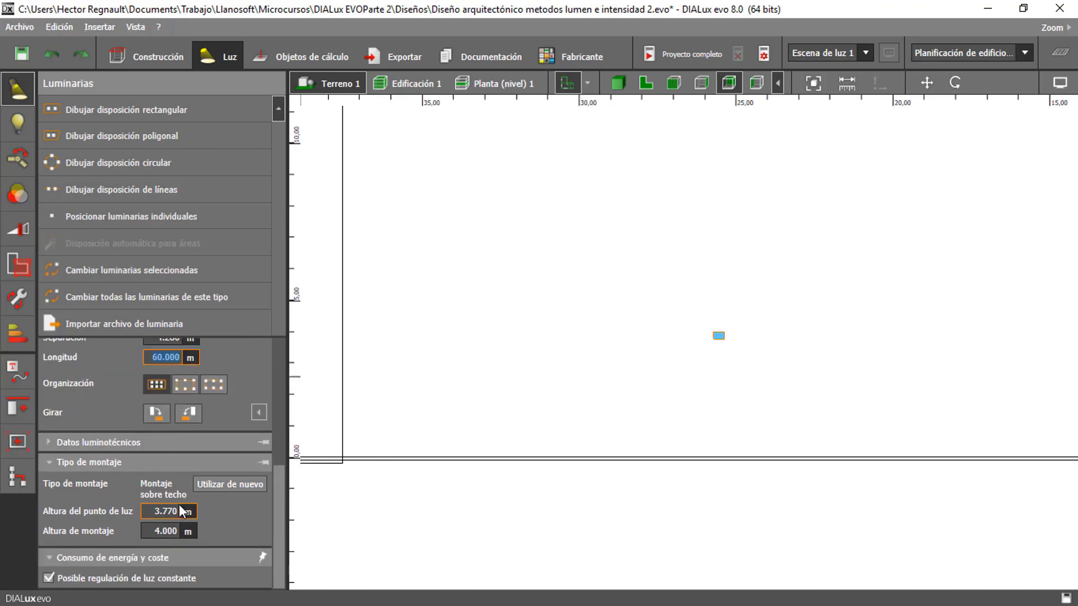
pyautogui.click(178, 513)
pyautogui.write('0.3')
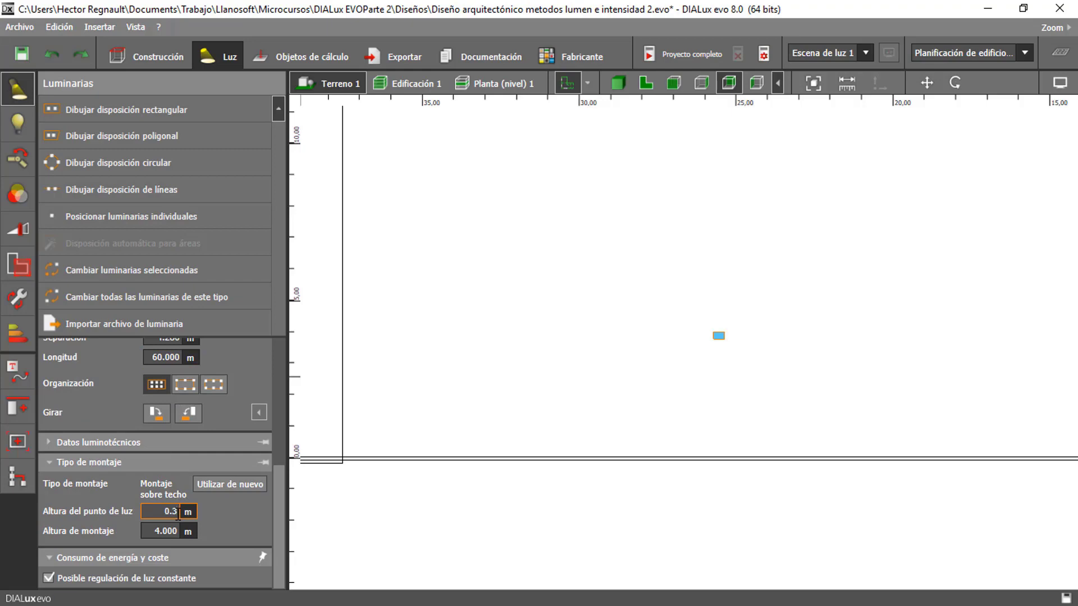
pyautogui.press('Return')
pyautogui.write('0.1')
pyautogui.press('Return')
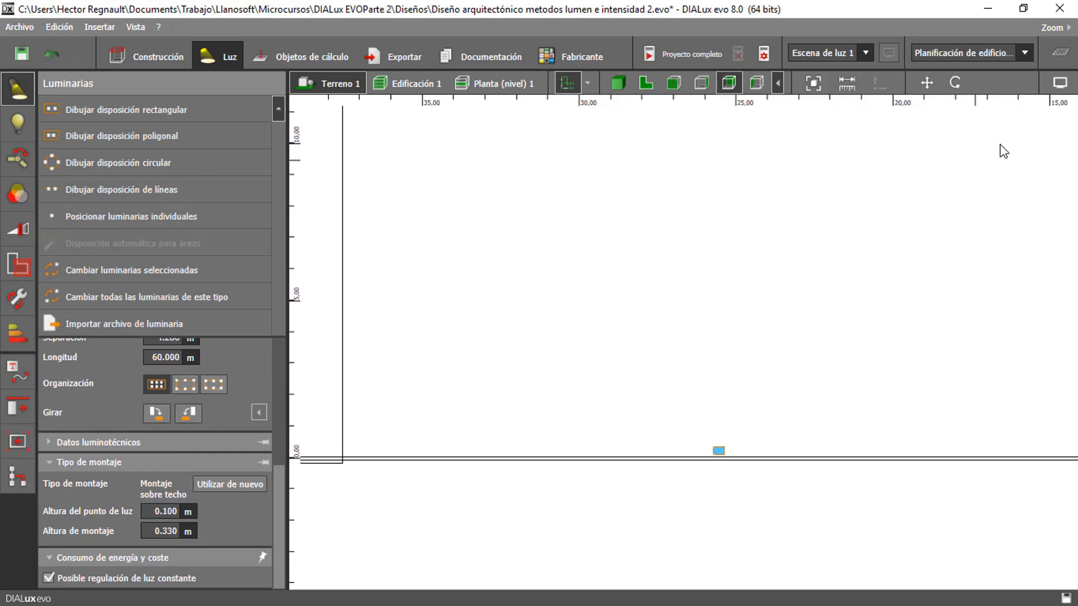
# Step: Turn on the display of the LEO orientation and light distribution, and select the luminaire in the elevation view
pyautogui.click(1060, 83)
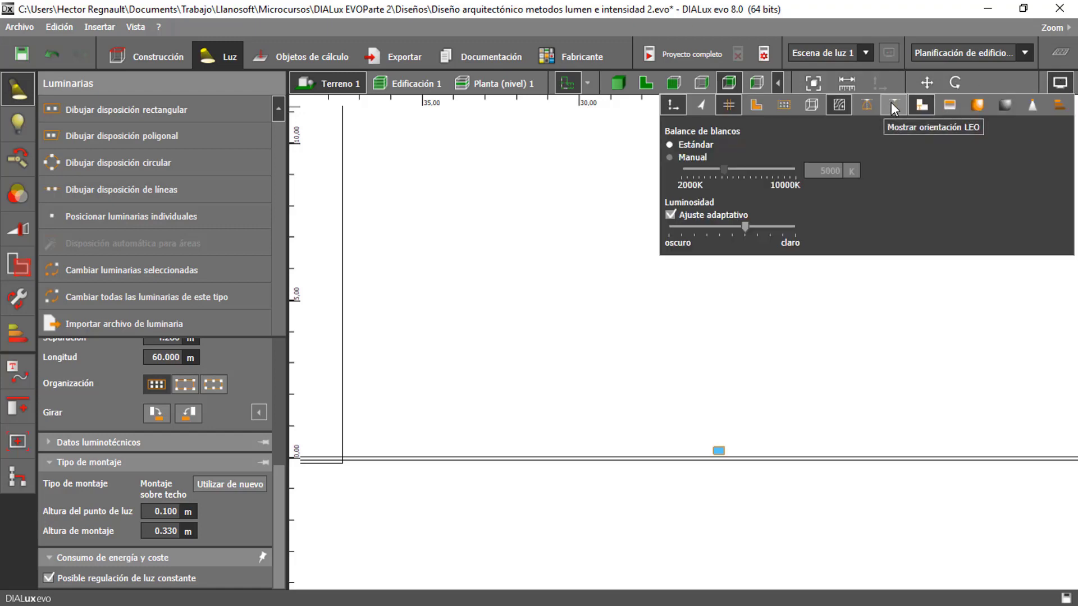
pyautogui.click(893, 104)
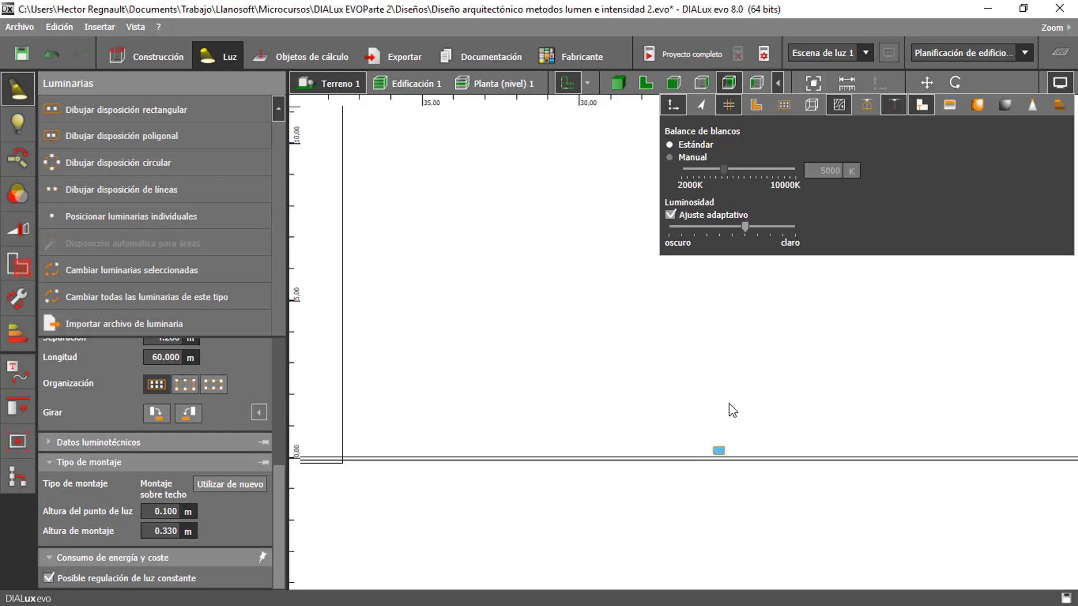
pyautogui.click(873, 109)
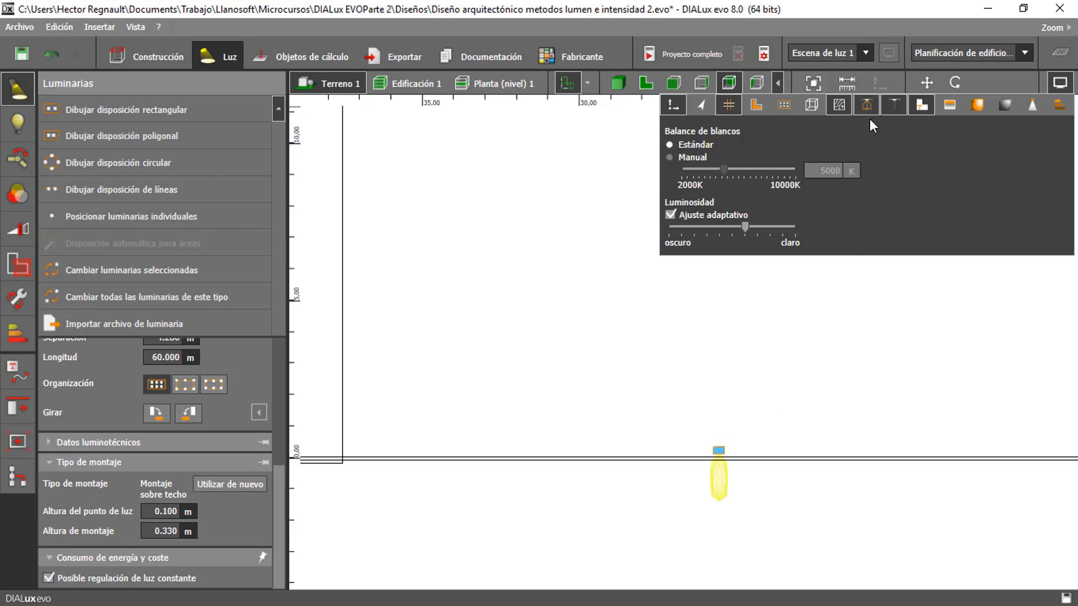
pyautogui.click(748, 422)
pyautogui.scroll(1, 748, 423)
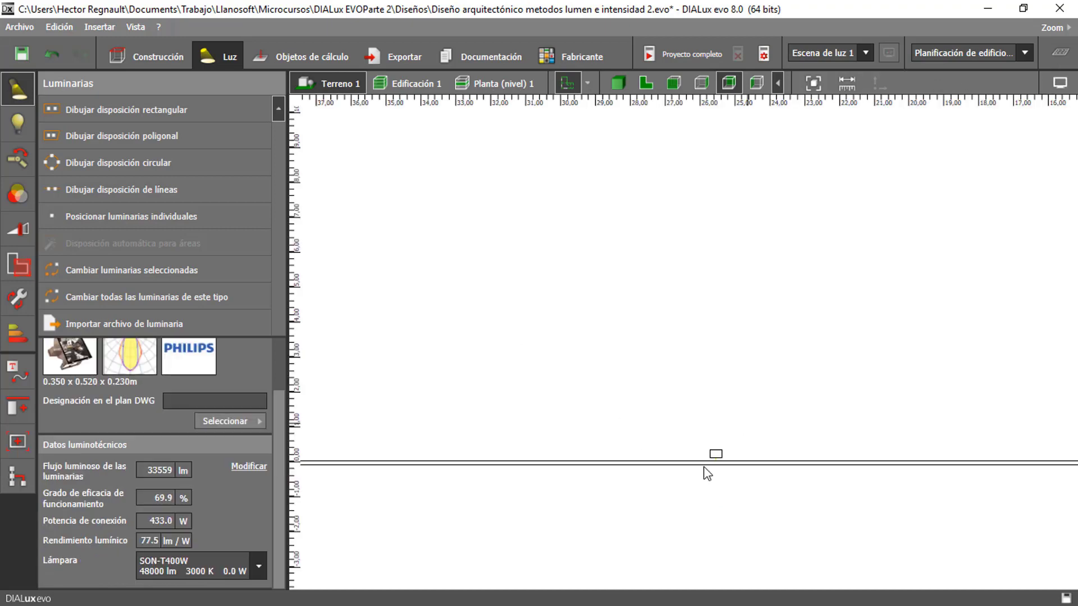
pyautogui.click(717, 455)
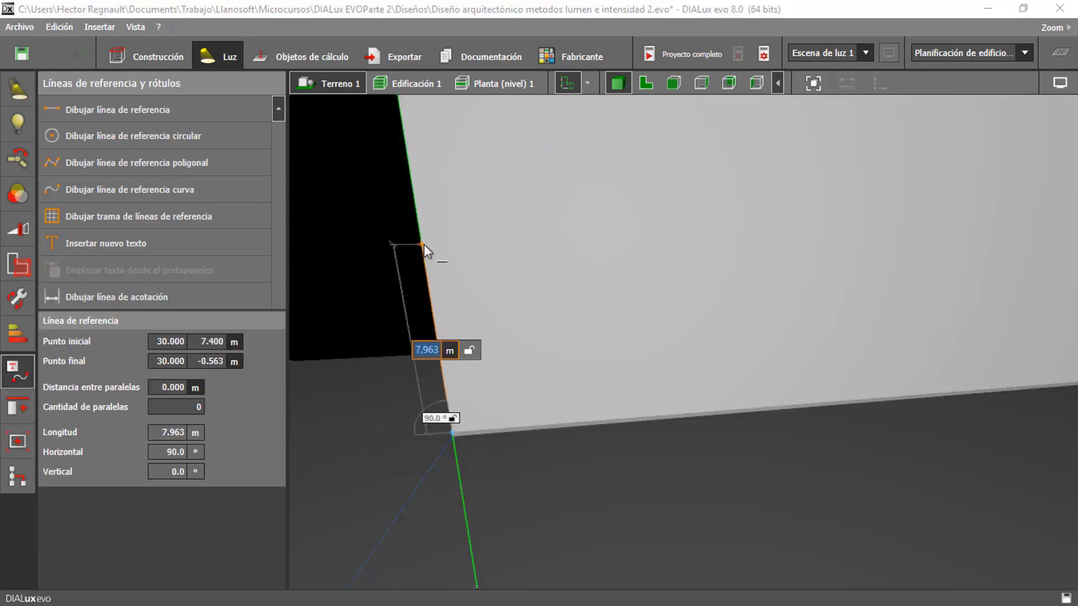
# Step: In 3D, draw a 10 m vertical reference line up the facade's corner edge from its base
pyautogui.write('10')
pyautogui.press('Return')
pyautogui.press('Return')
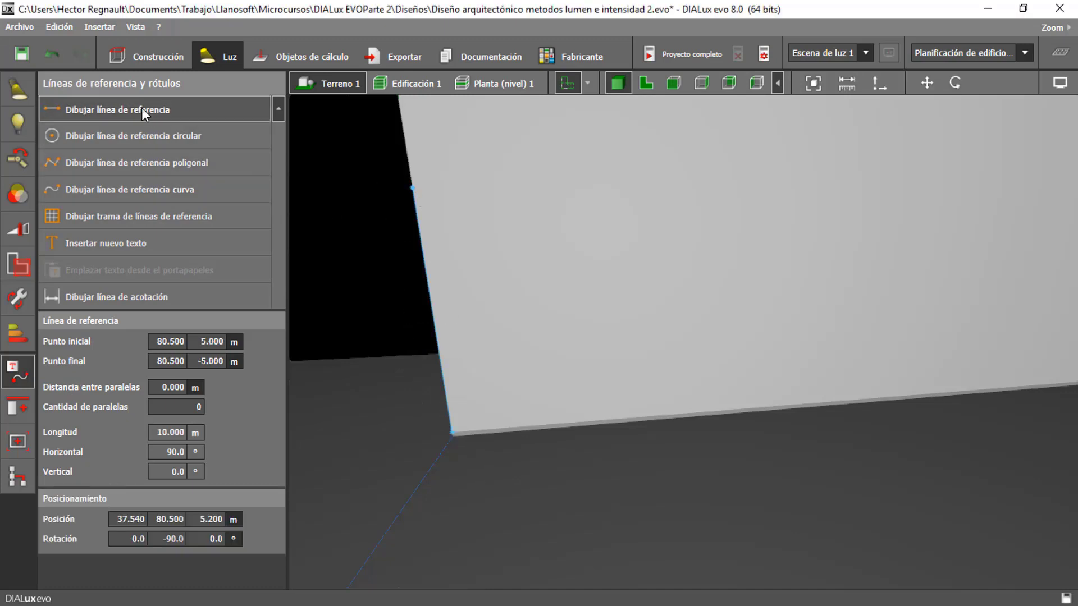
# Step: Draw a reference line about 60 m long across the facade from the vertical line's upper end to the opposite edge
pyautogui.click(224, 110)
pyautogui.scroll(-2, 355, 256)
pyautogui.scroll(3, 360, 238)
pyautogui.click(364, 234)
pyautogui.scroll(-2, 717, 288)
pyautogui.moveTo(846, 321); pyautogui.dragTo(553, 303, button='middle')
pyautogui.moveTo(806, 321); pyautogui.dragTo(488, 270, button='middle')
pyautogui.click(476, 247)
# Step: Set aiming points for the projectors on the facade's horizontal reference line, one at a time, starting with the projector nearest the corner
pyautogui.scroll(-5, 529, 287)
pyautogui.moveTo(570, 343); pyautogui.dragTo(644, 347, button='right')
pyautogui.scroll(-2, 618, 346)
pyautogui.moveTo(484, 355); pyautogui.dragTo(709, 337, button='middle')
pyautogui.moveTo(532, 366); pyautogui.dragTo(657, 361, button='right')
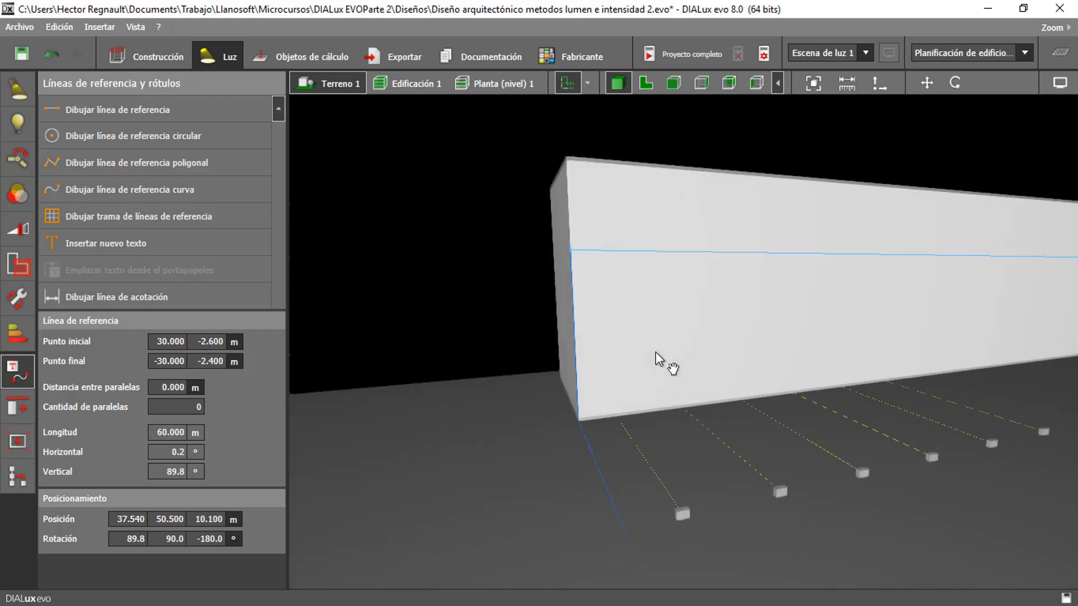
pyautogui.moveTo(702, 427)
pyautogui.mouseDown(button='right')
pyautogui.moveTo(689, 423)
pyautogui.moveTo(697, 426)
pyautogui.mouseUp(button='right')
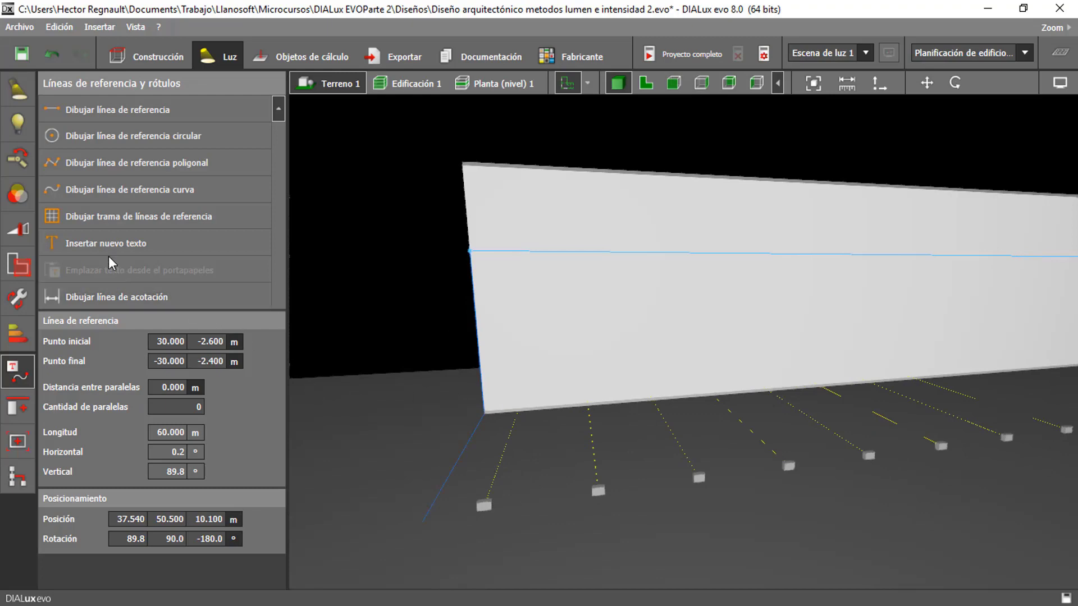
pyautogui.click(18, 160)
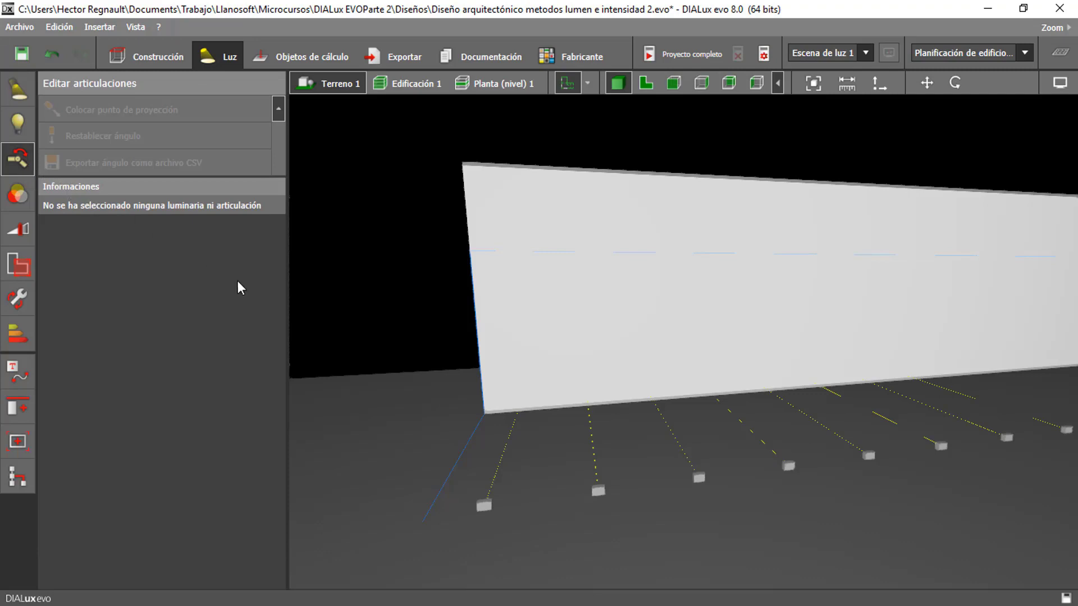
pyautogui.click(482, 505)
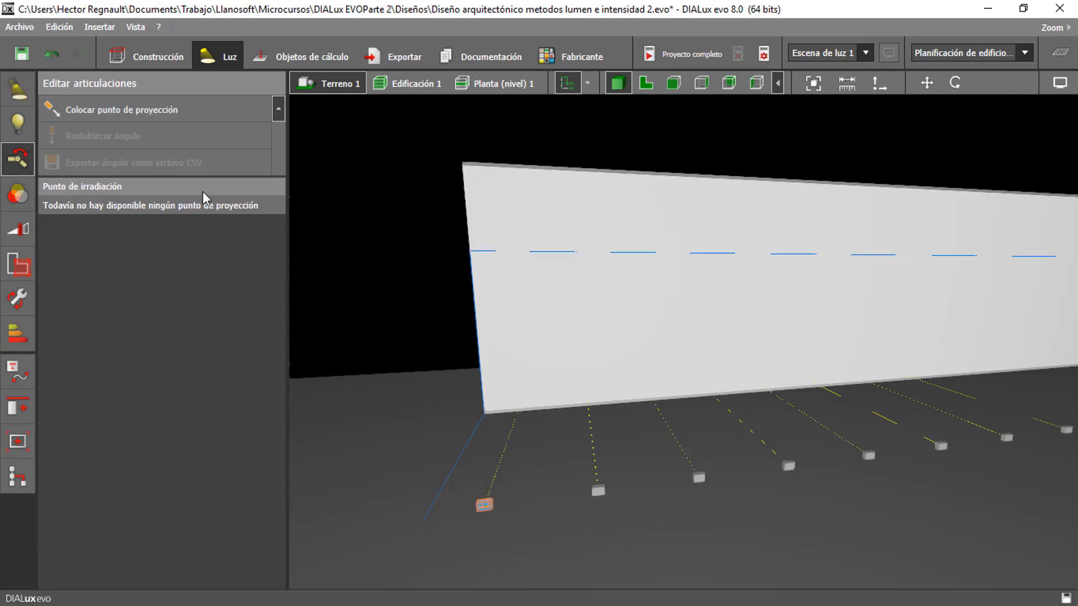
pyautogui.click(143, 109)
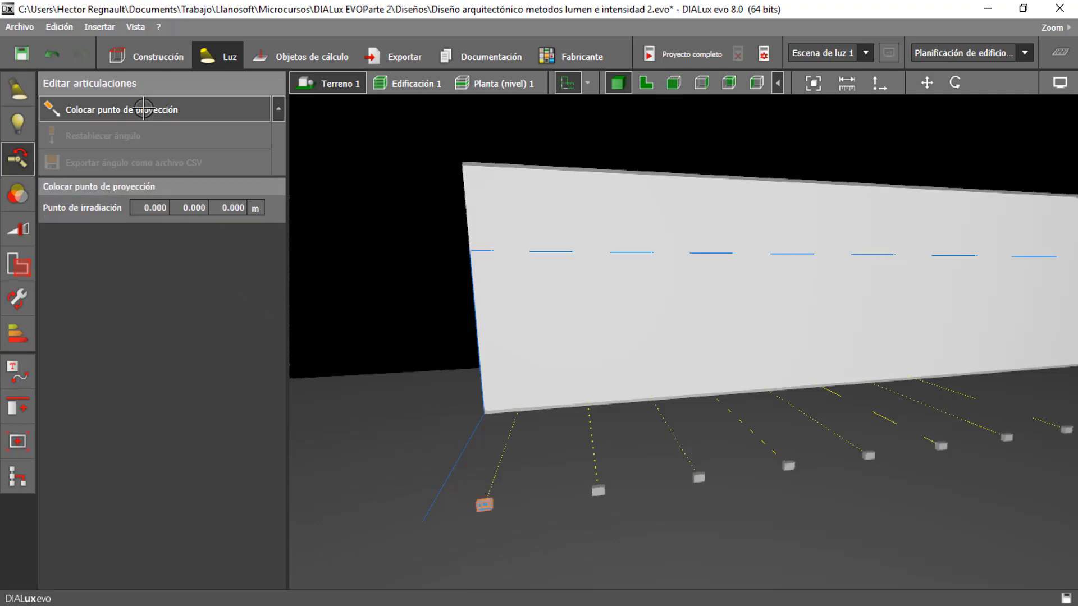
pyautogui.click(498, 252)
pyautogui.click(598, 492)
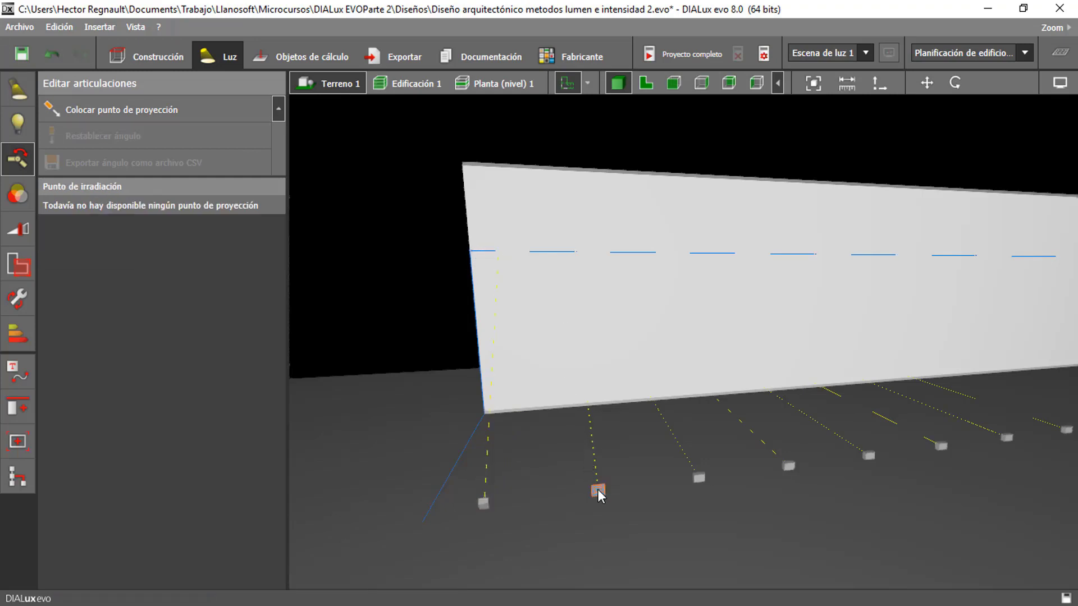
pyautogui.click(167, 116)
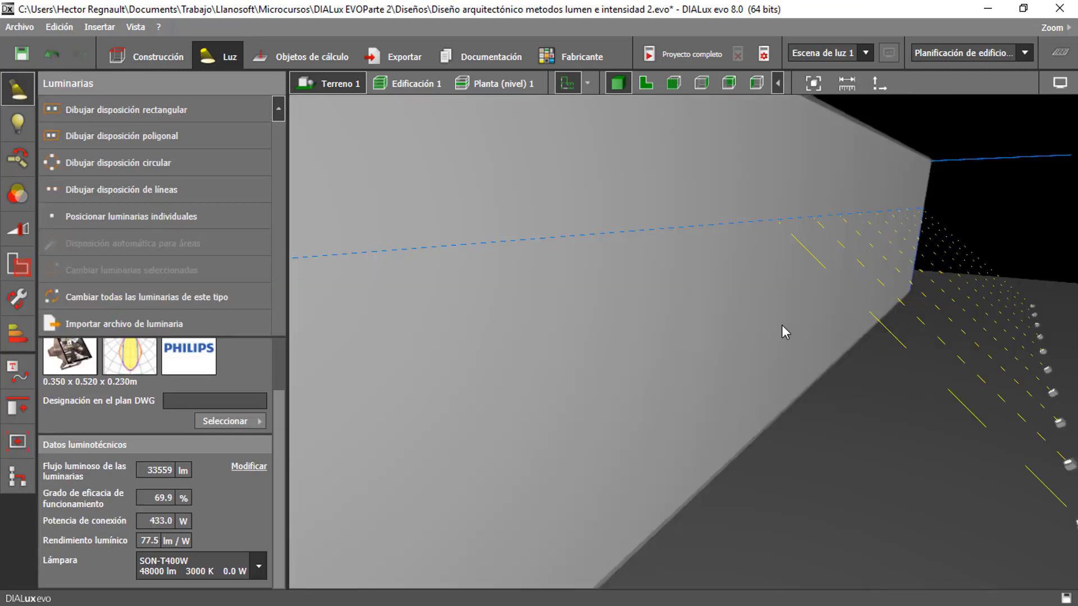
# Step: Pick the floodlit facade as a calculation surface and calculate the complete project
pyautogui.scroll(-5, 831, 312)
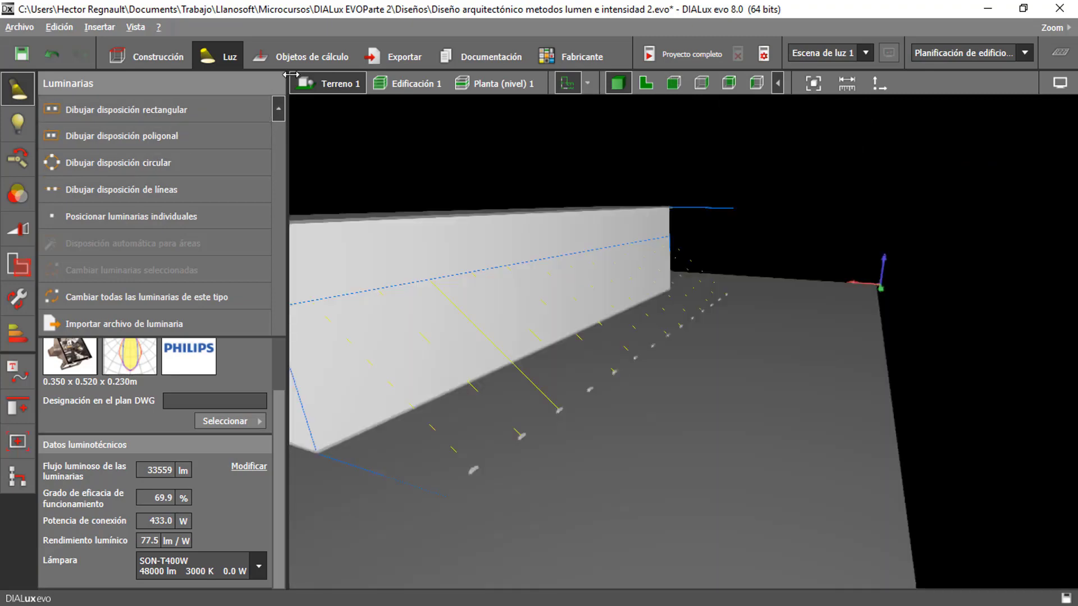
pyautogui.click(308, 59)
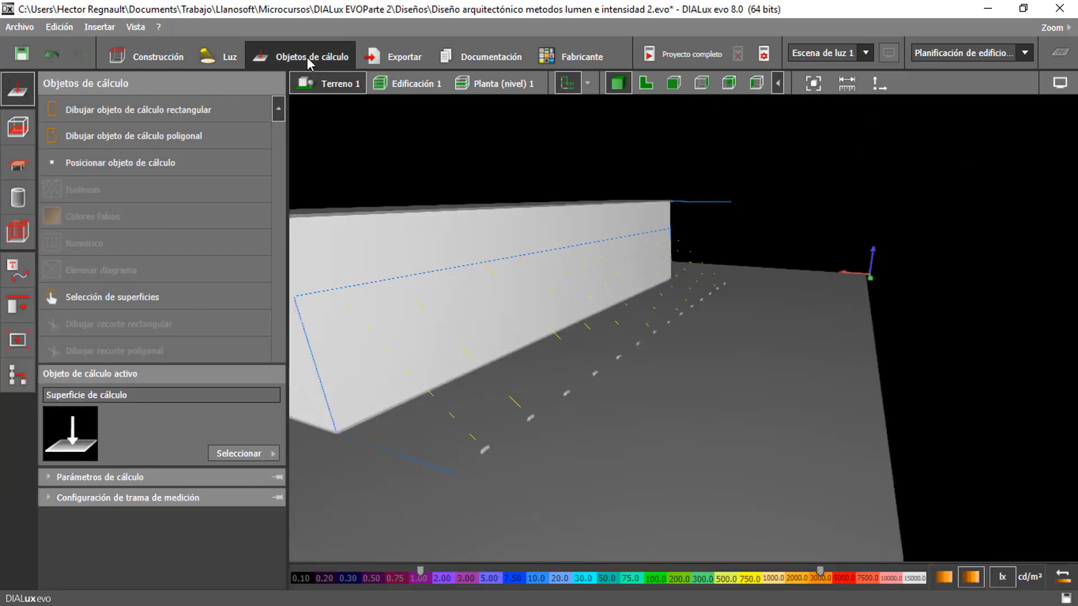
pyautogui.click(151, 302)
pyautogui.click(475, 238)
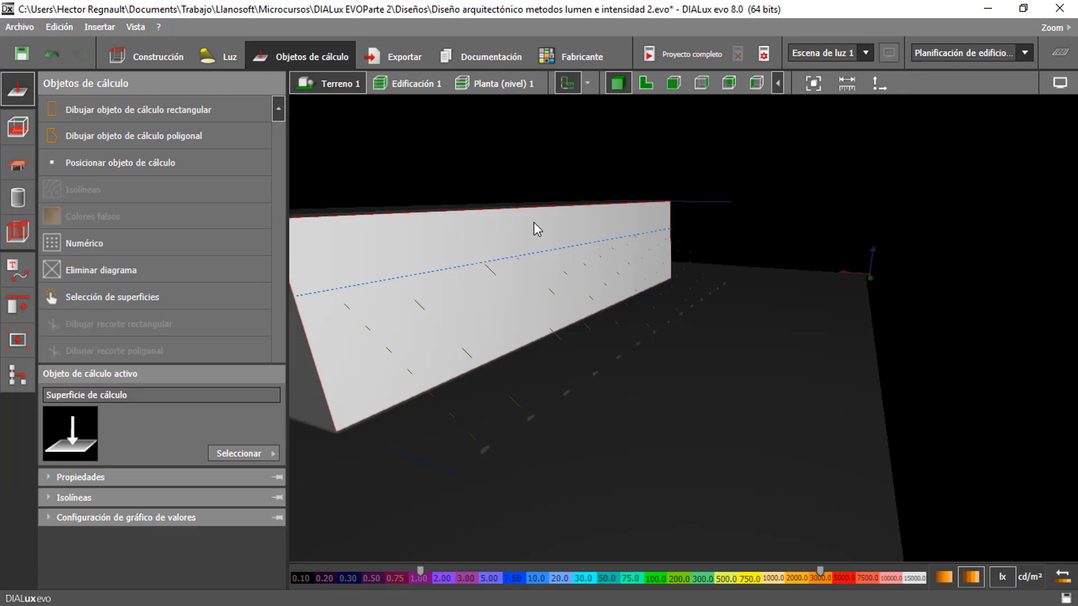
pyautogui.click(689, 55)
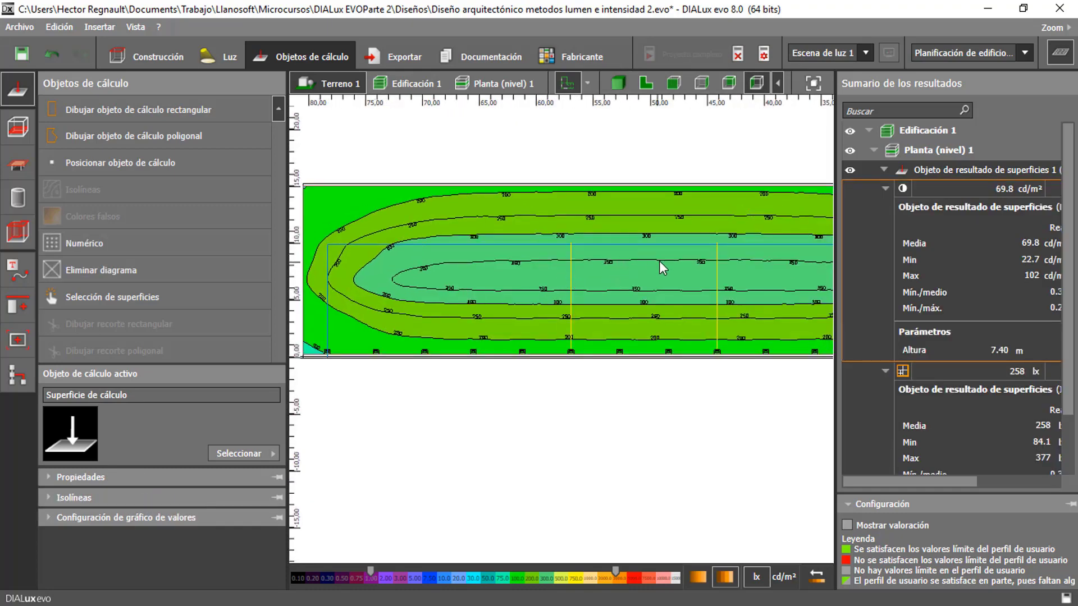
# Step: Examine the illuminance isolines across the facade in the elevation view, in detail and over its full length
pyautogui.scroll(1, 659, 260)
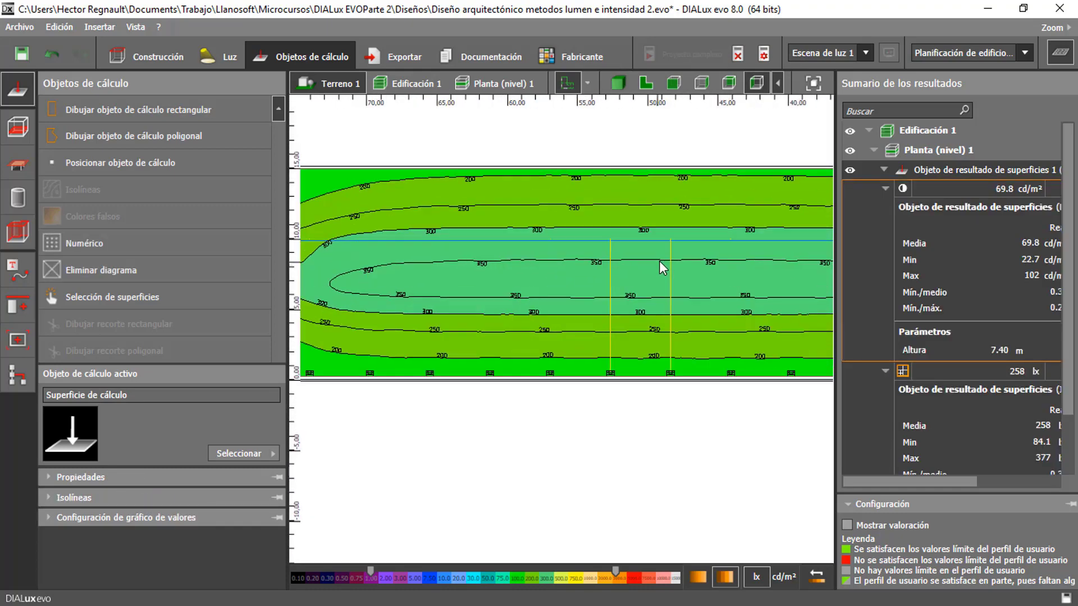
pyautogui.scroll(1, 659, 260)
pyautogui.scroll(1, 659, 260)
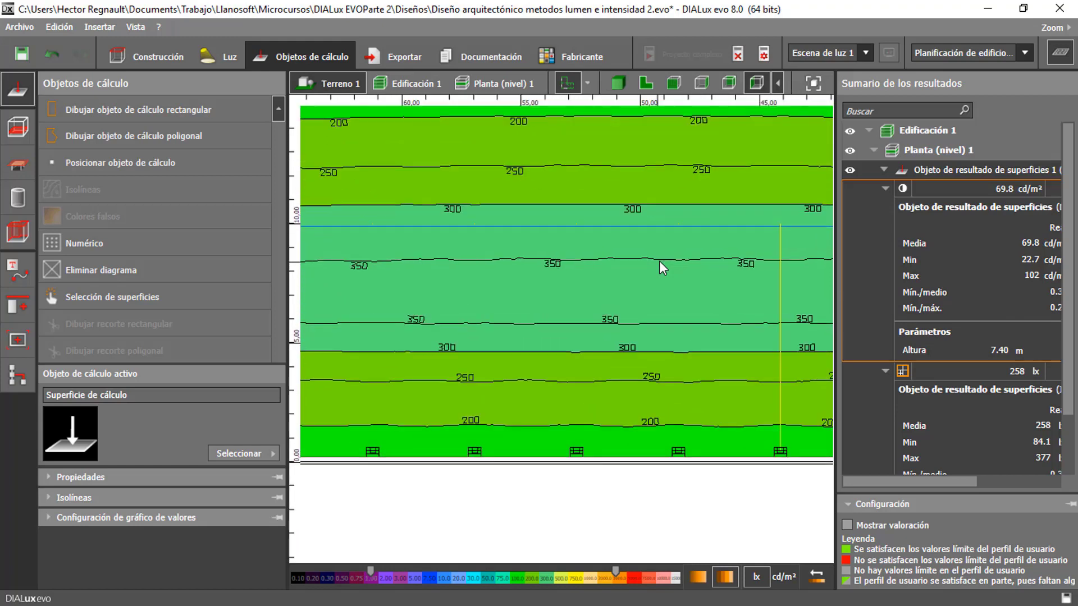
pyautogui.scroll(-1, 659, 261)
pyautogui.scroll(-1, 659, 261)
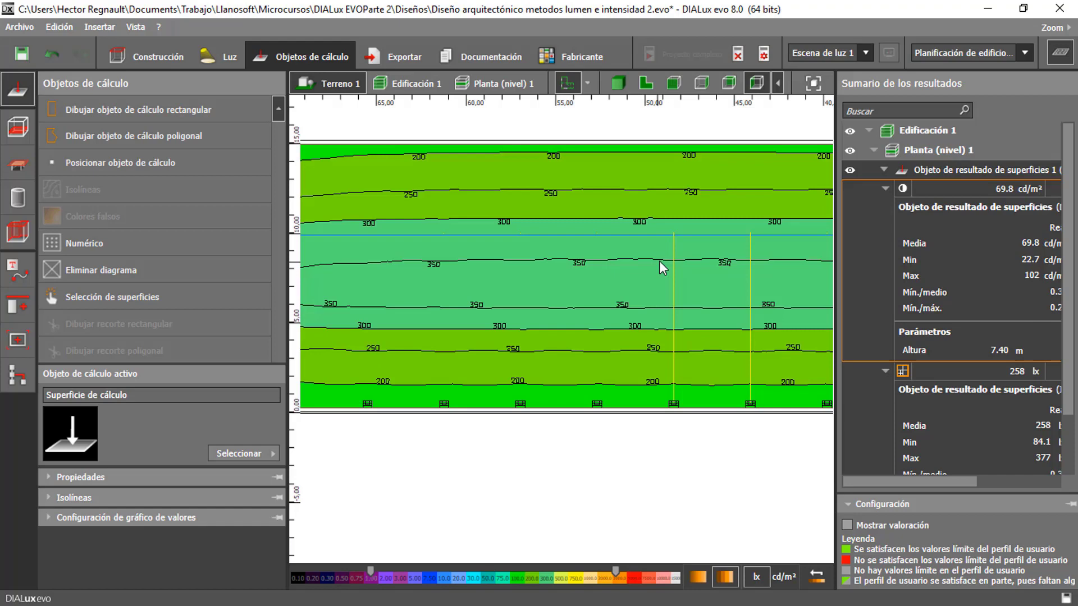
pyautogui.scroll(-2, 692, 225)
pyautogui.moveTo(693, 225); pyautogui.dragTo(662, 238, button='middle')
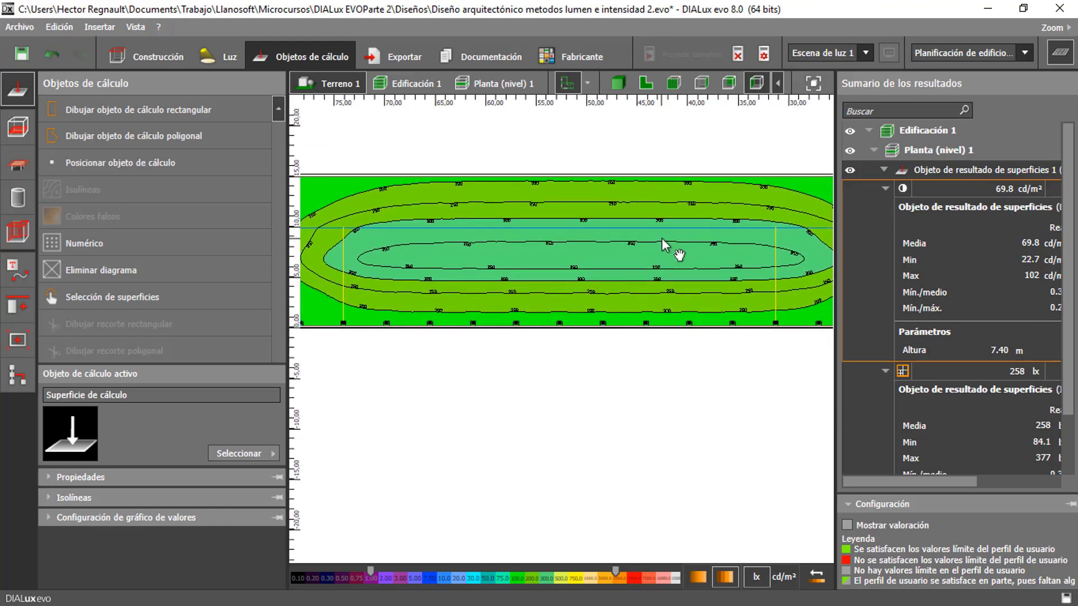
pyautogui.scroll(-1, 662, 238)
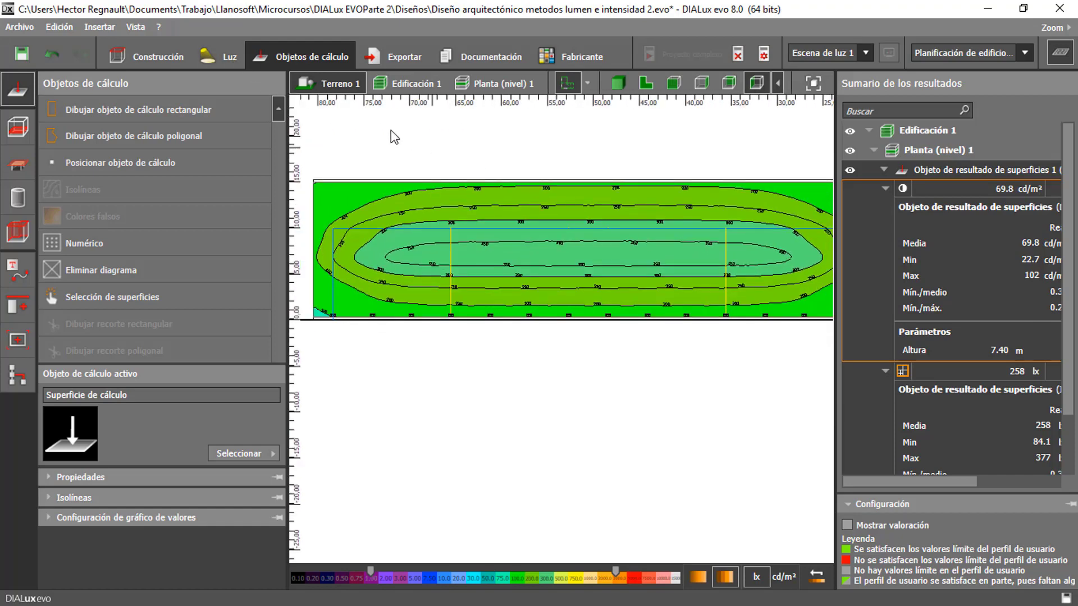
# Step: Delete the reference line on the ground at the building's far corner and inspect the lit facade in 3D
pyautogui.click(213, 59)
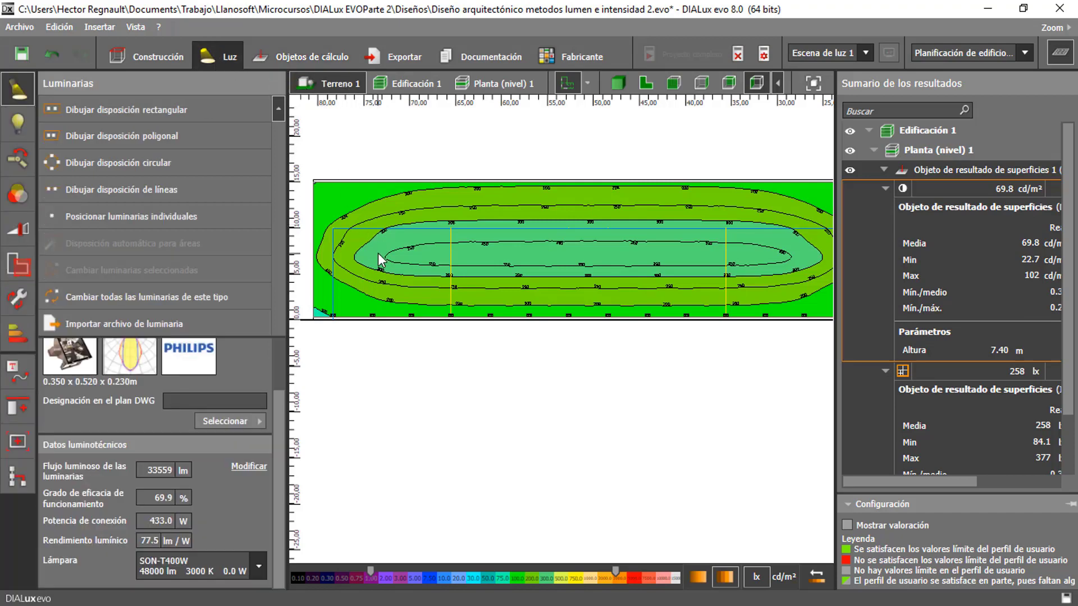
pyautogui.click(646, 83)
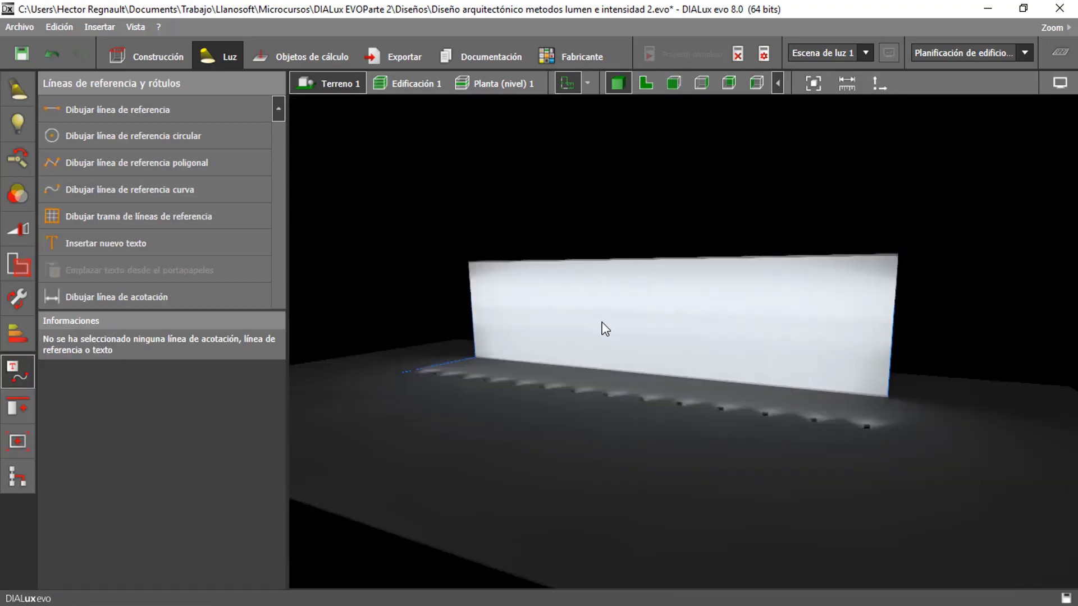
pyautogui.click(406, 371)
pyautogui.press('Delete')
pyautogui.moveTo(861, 300); pyautogui.dragTo(781, 286, button='right')
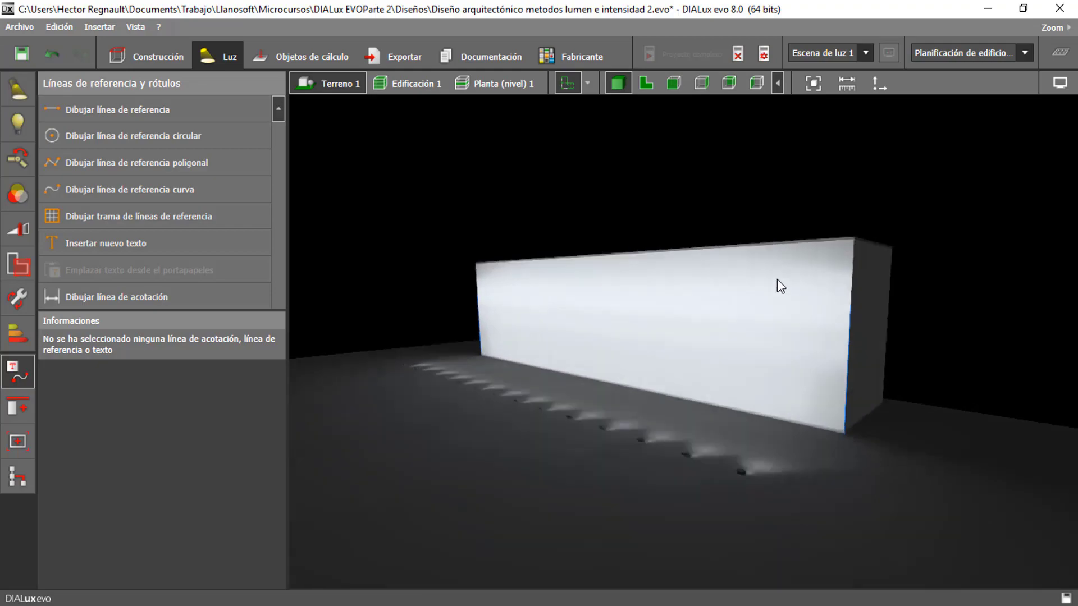